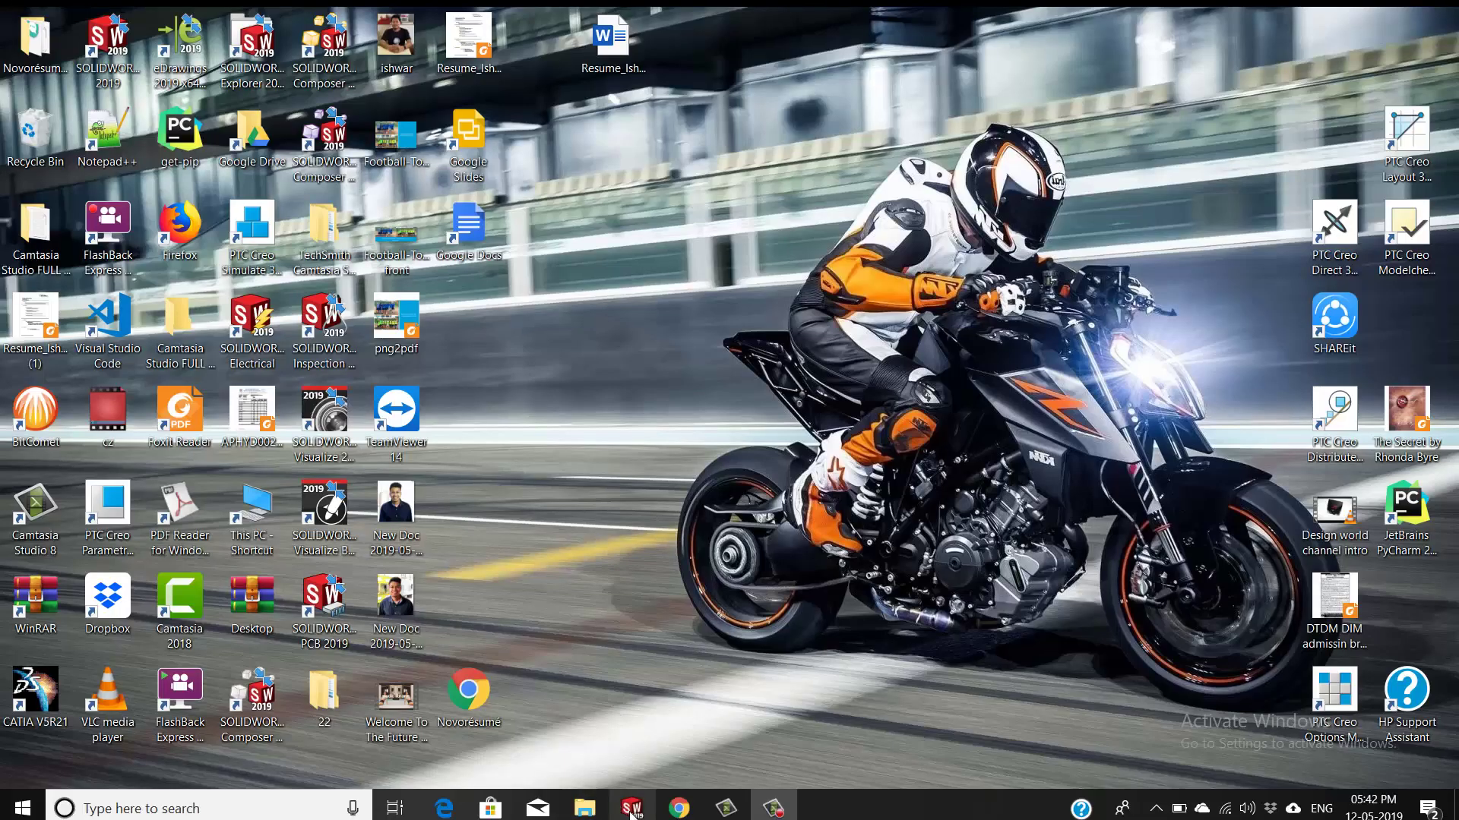
pyautogui.click(631, 810)
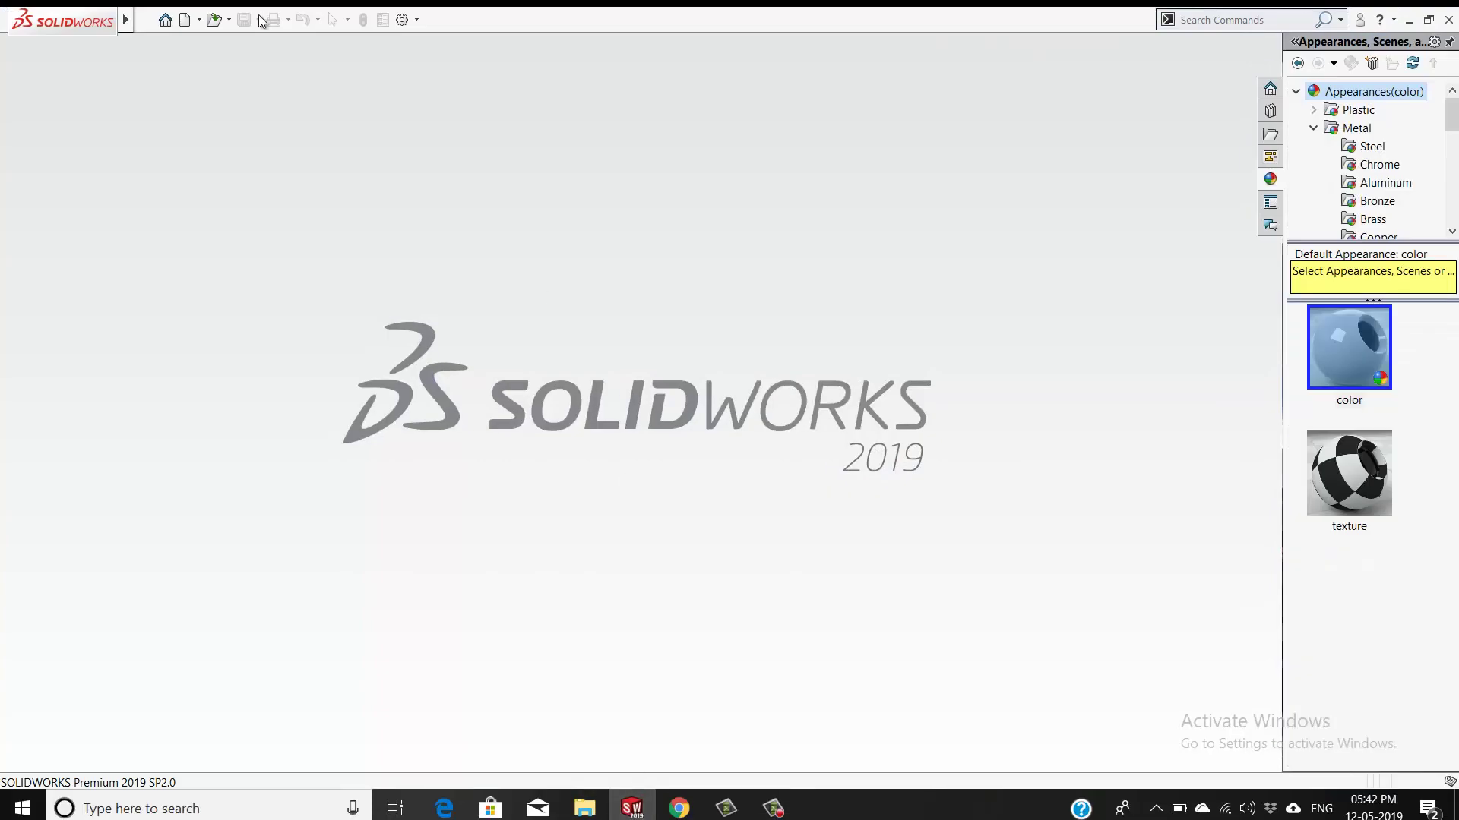
pyautogui.click(230, 20)
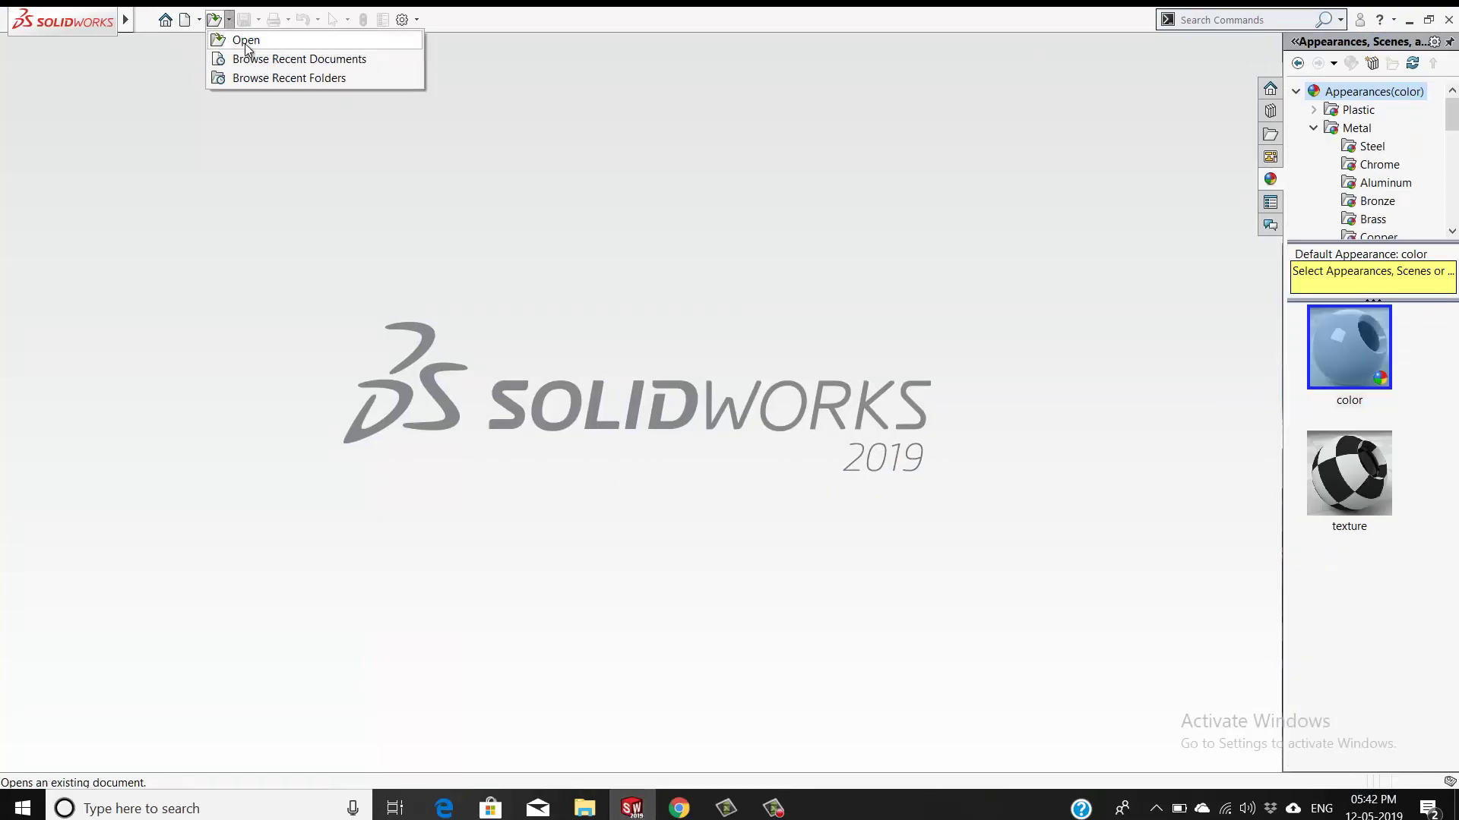
pyautogui.click(247, 43)
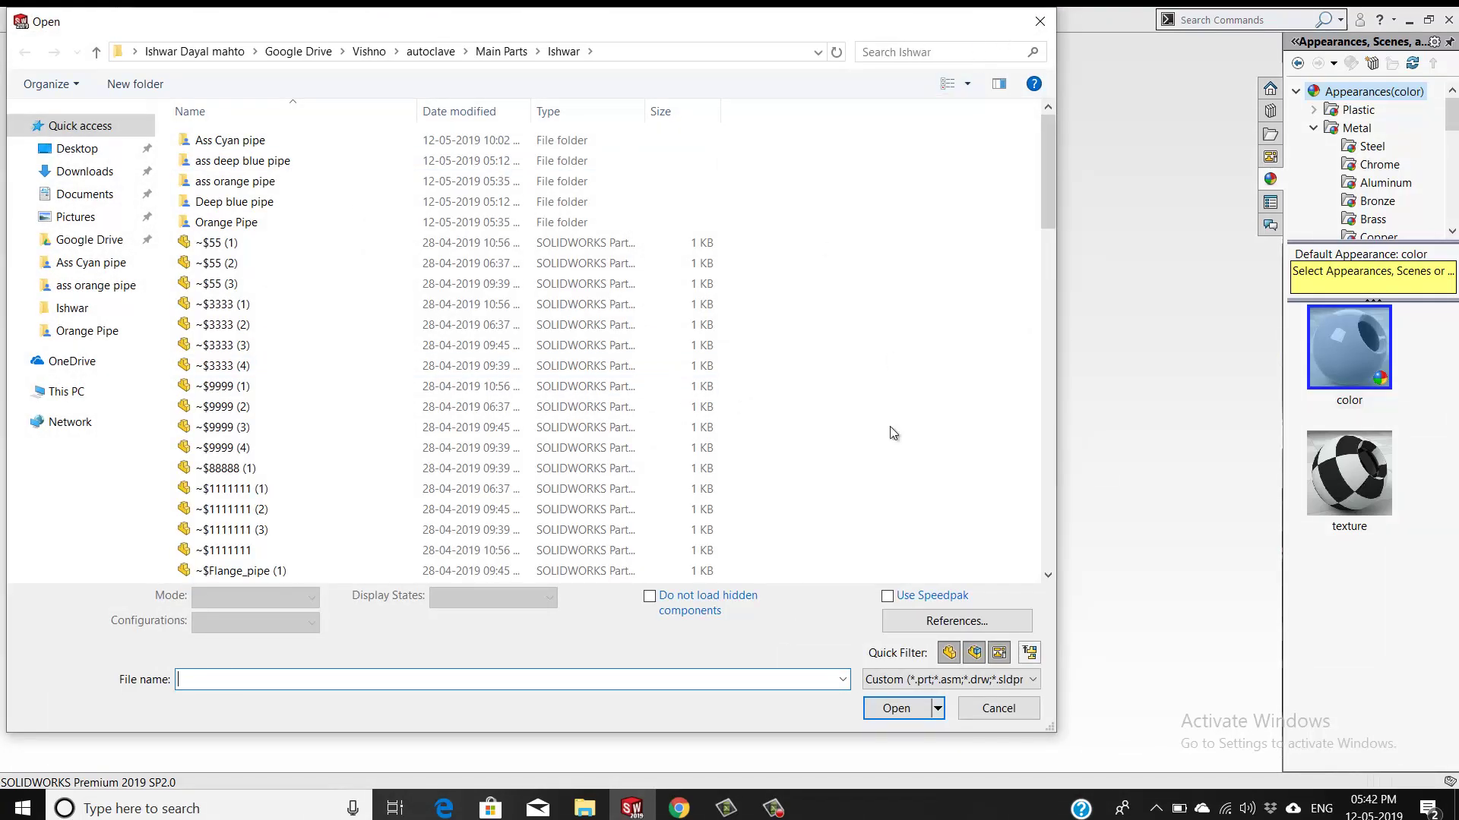
pyautogui.click(990, 714)
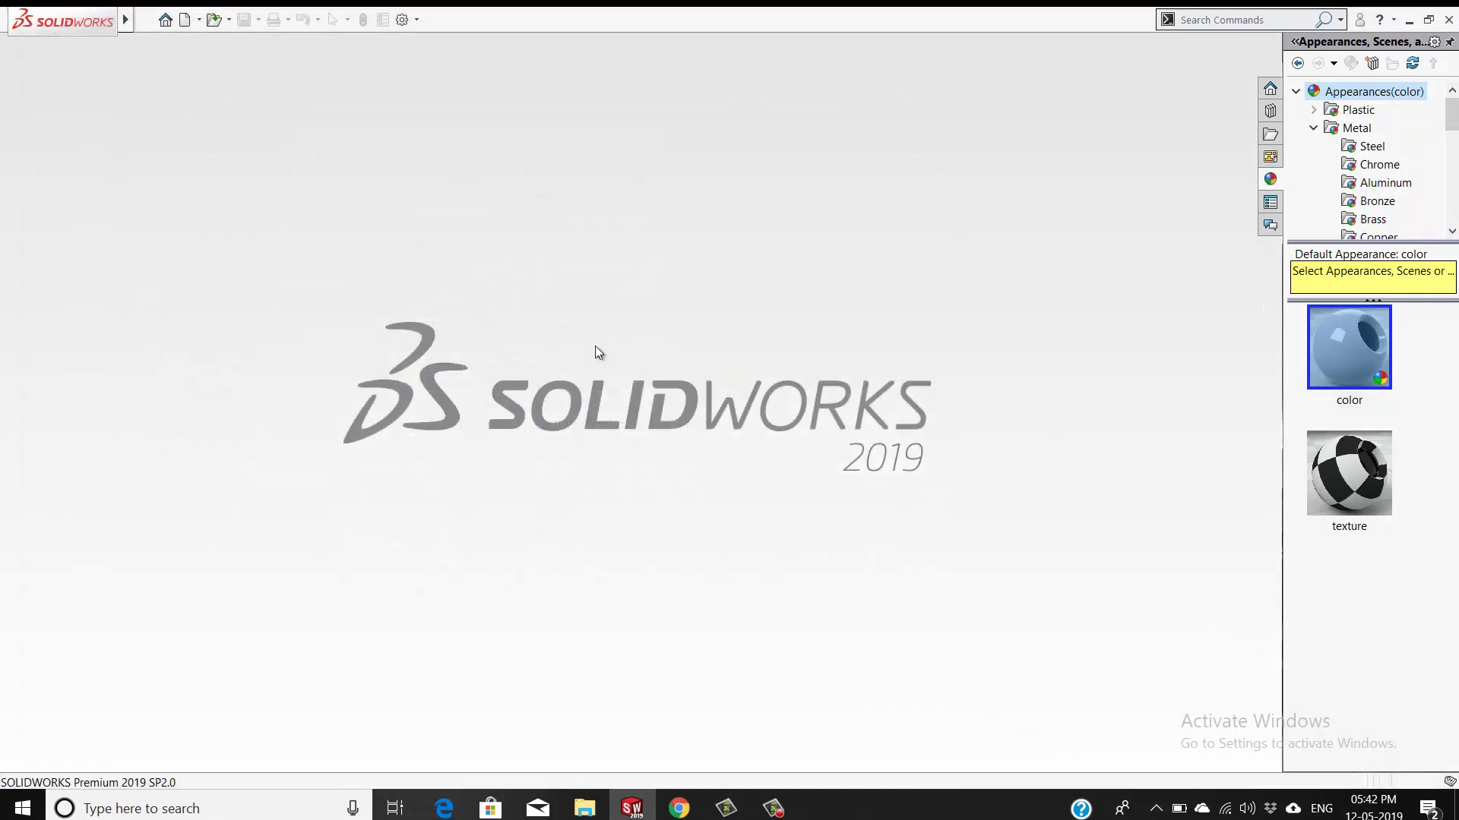
# Create a new empty assembly, Assem2, skipping the part browser and Begin Assembly setup
pyautogui.click(199, 20)
pyautogui.click(212, 41)
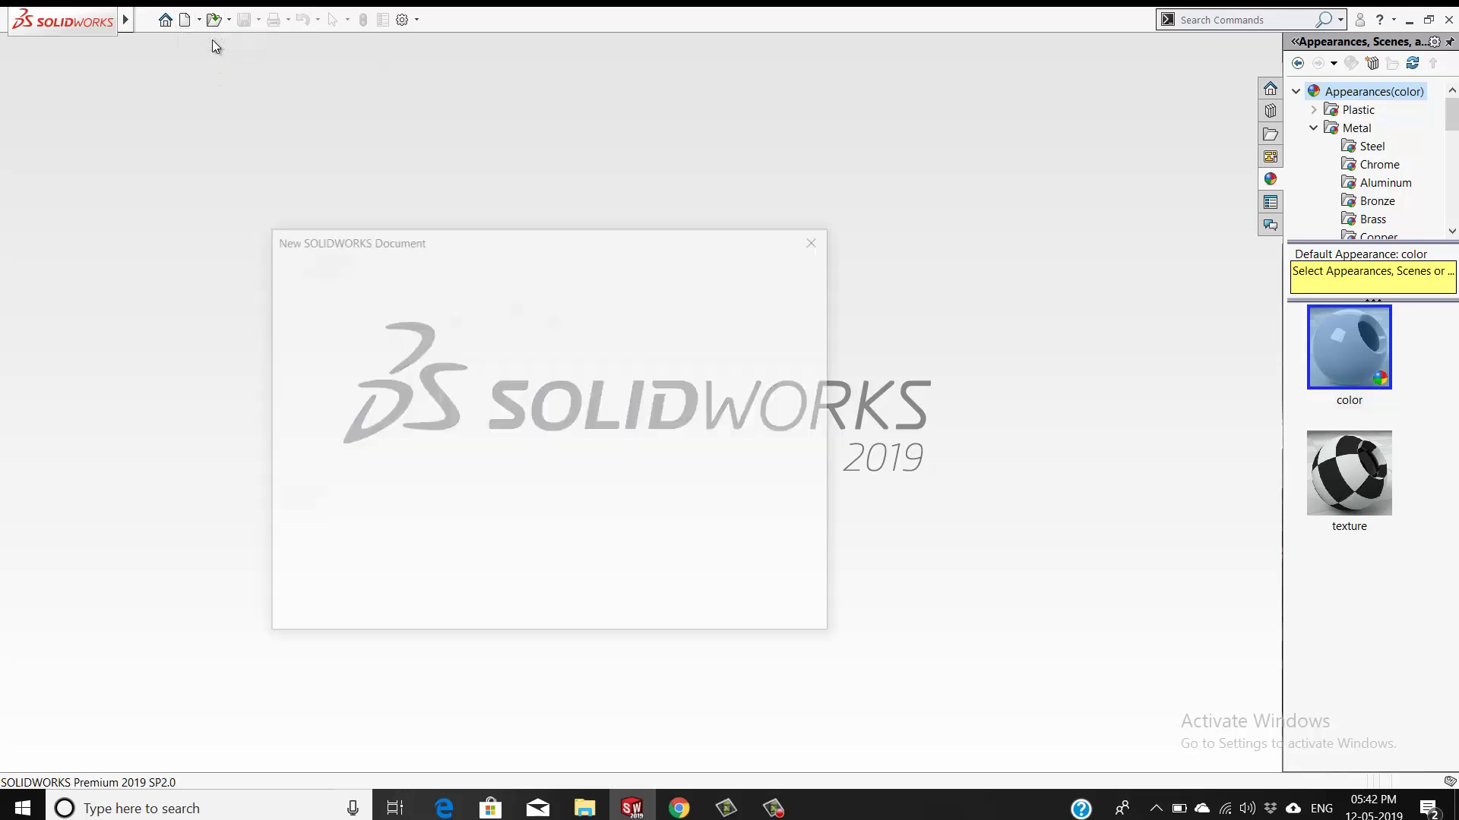
pyautogui.click(562, 416)
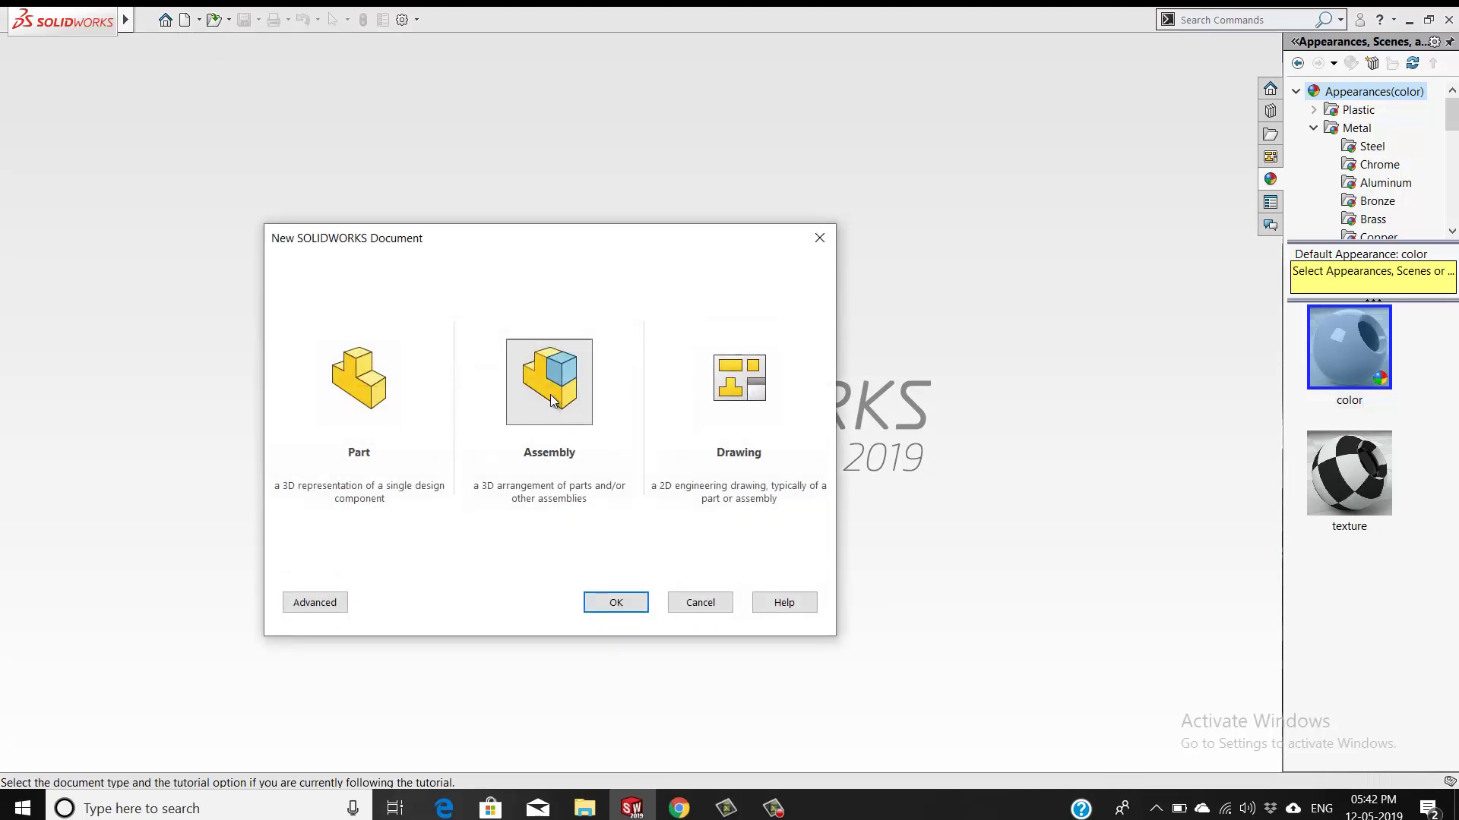
pyautogui.click(624, 604)
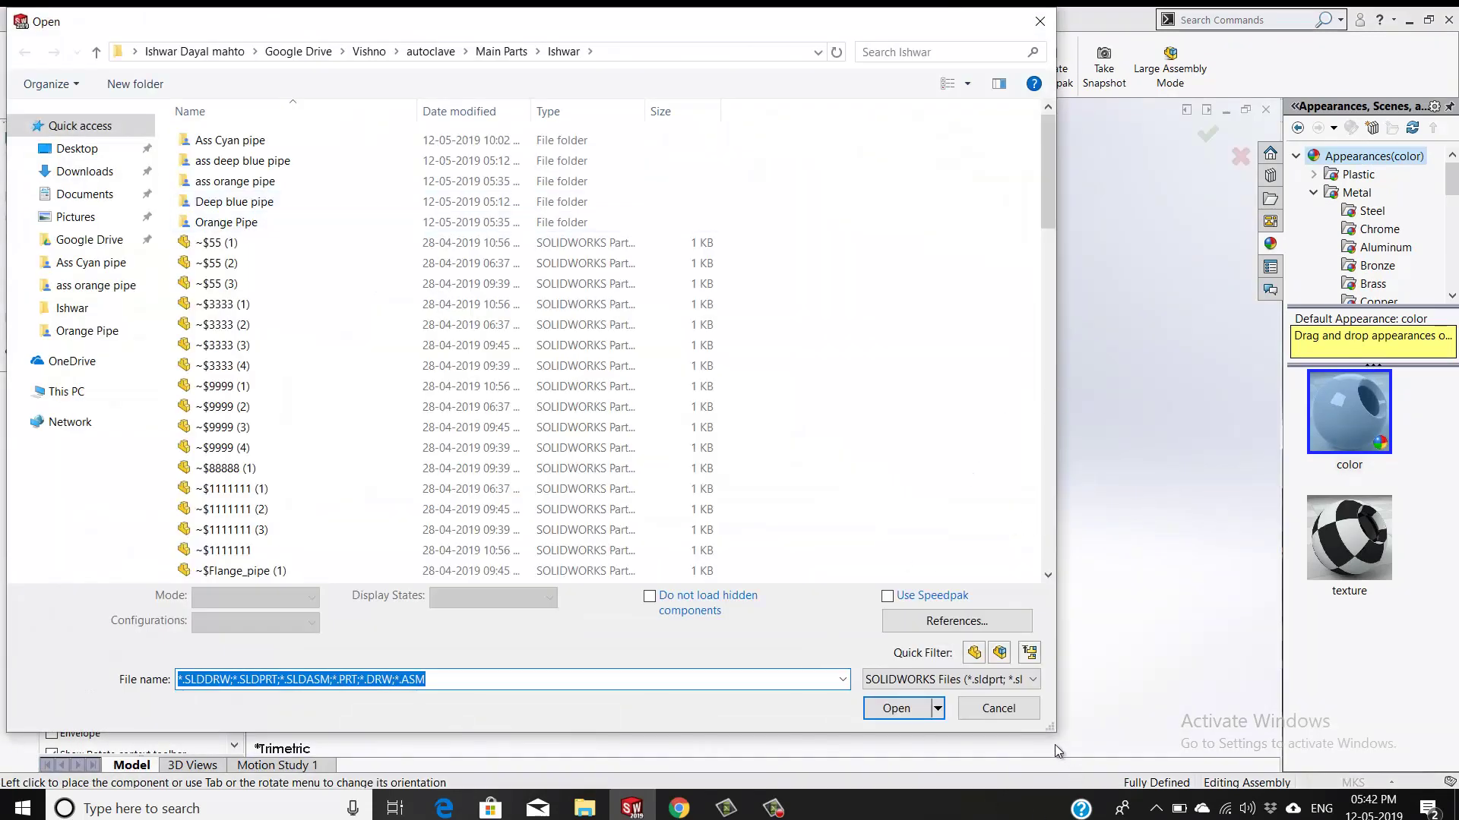
pyautogui.click(1007, 713)
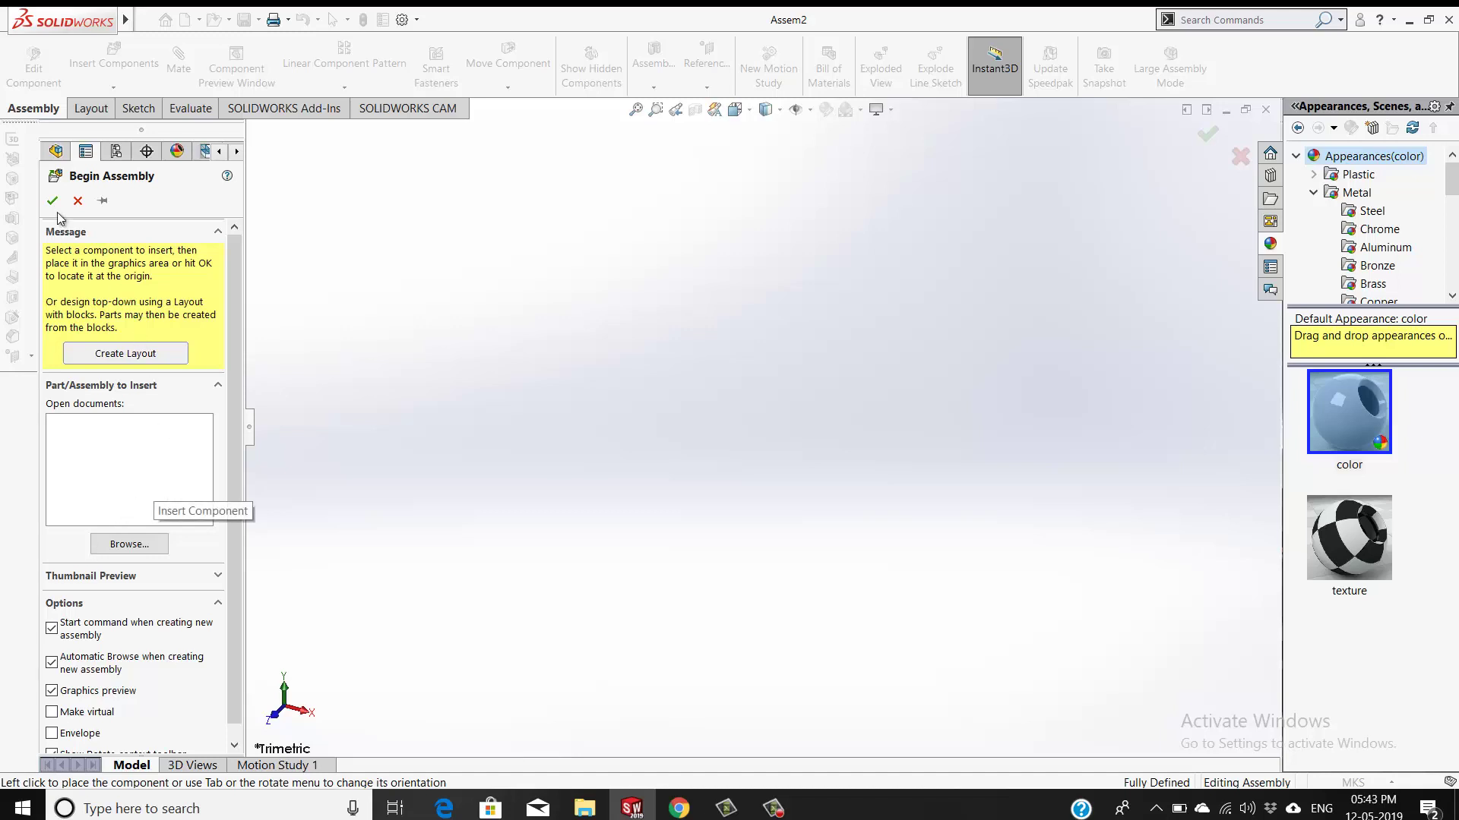
pyautogui.click(78, 200)
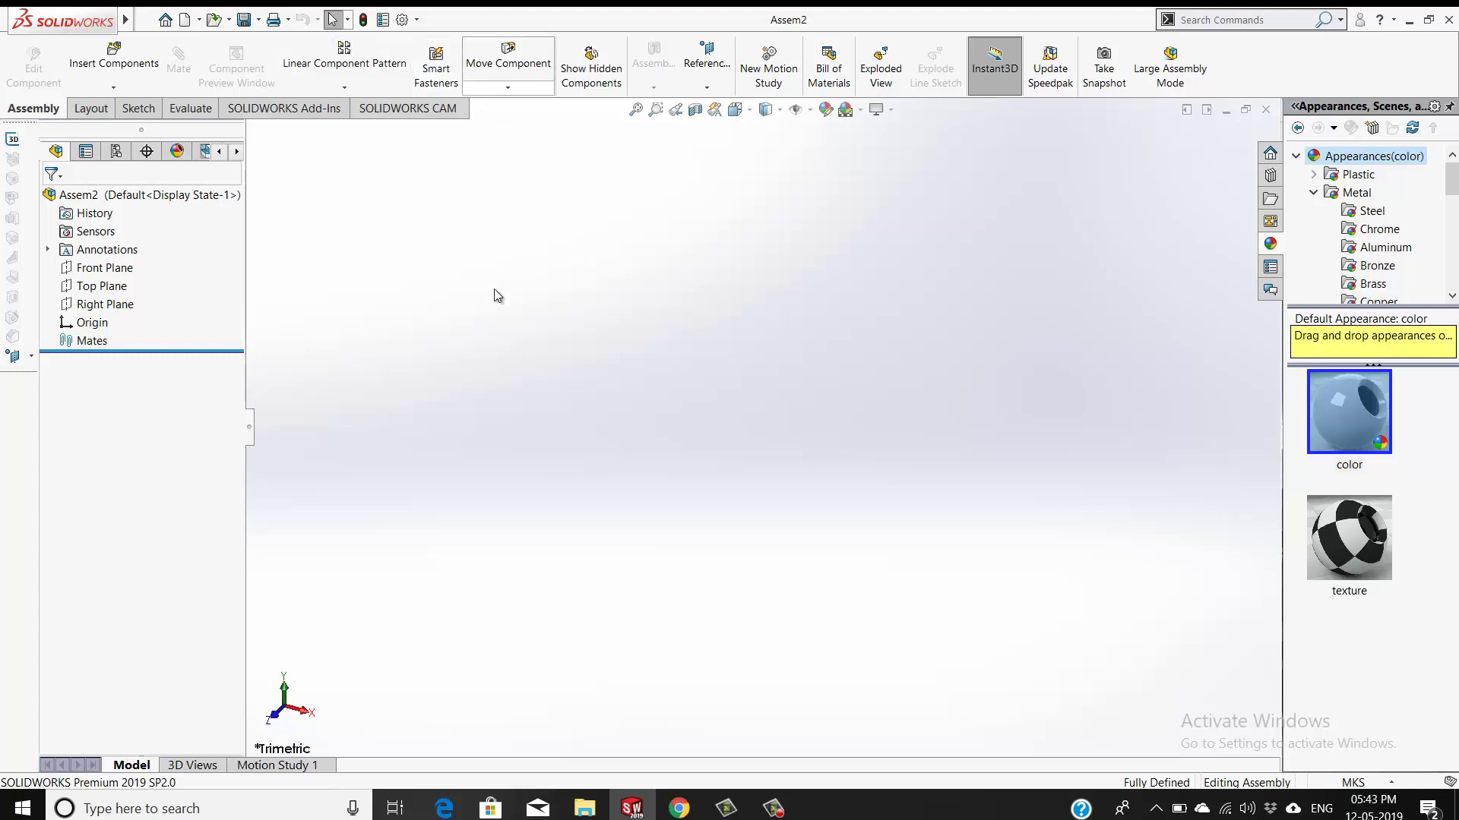
# Insert pipe orange 1 from the Orange Pipe folder as the assembly's first, fixed component
pyautogui.click(116, 88)
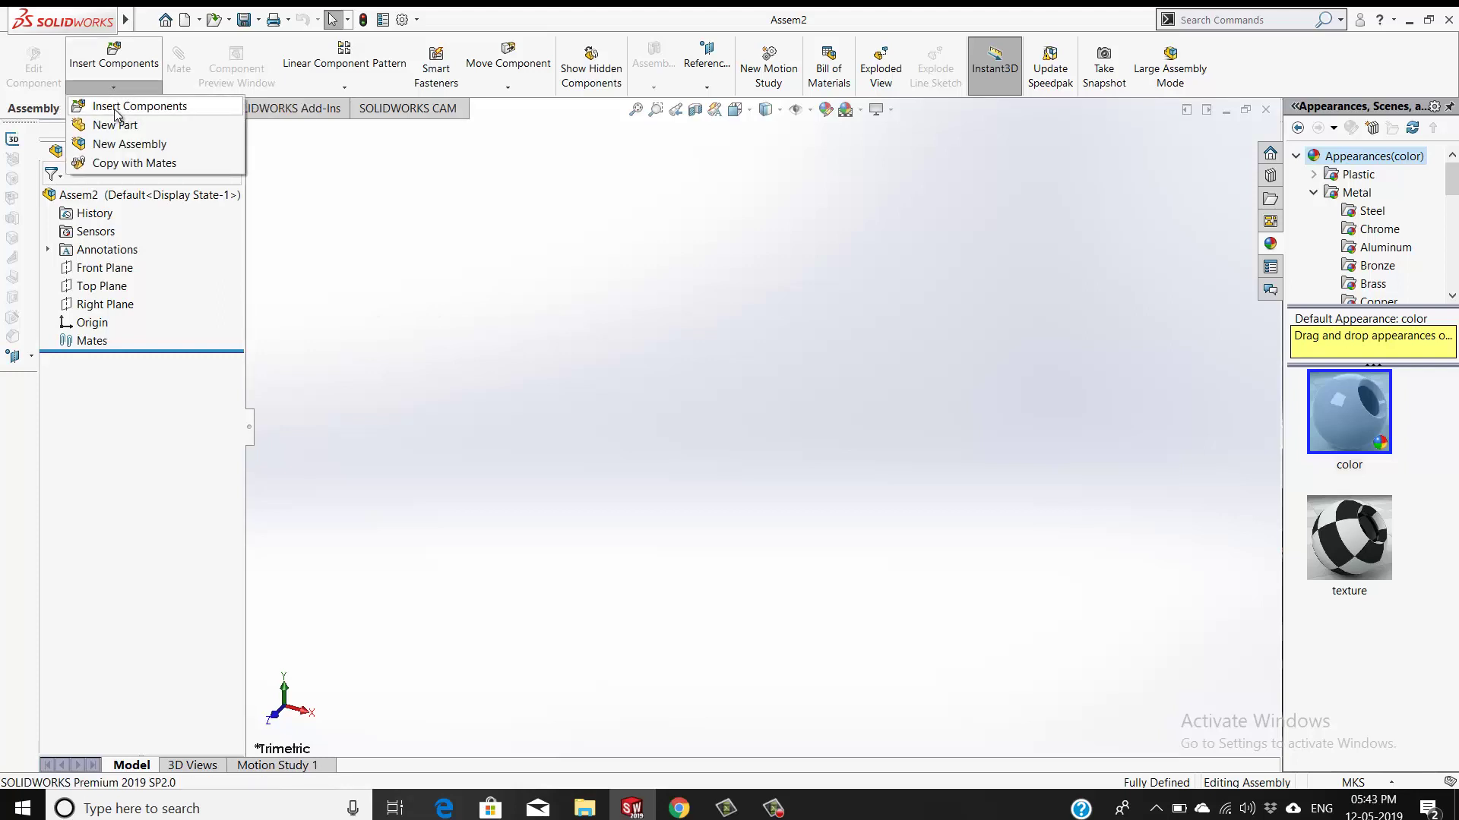
pyautogui.click(116, 108)
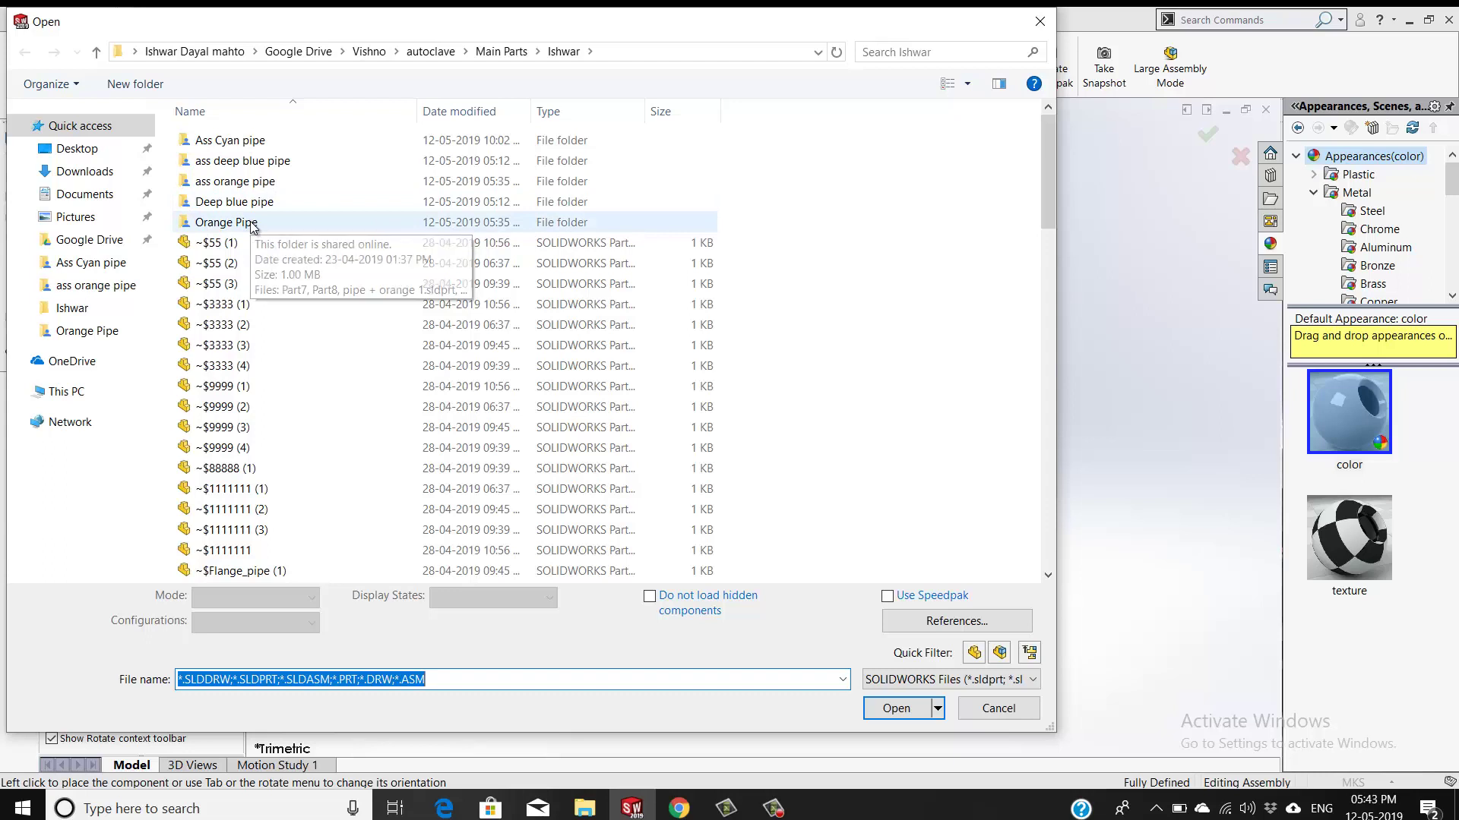
pyautogui.doubleClick(253, 224)
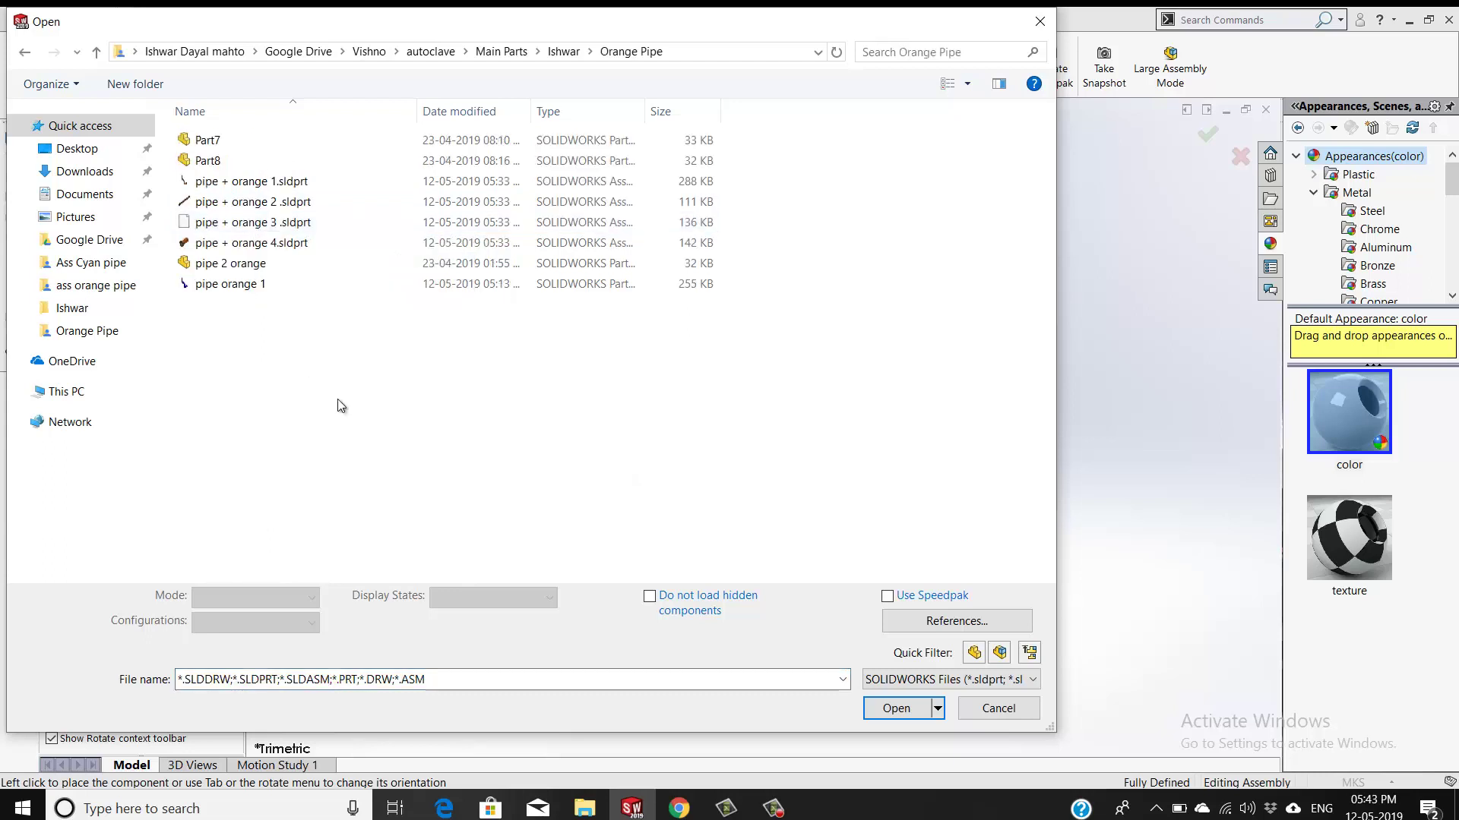
pyautogui.click(238, 286)
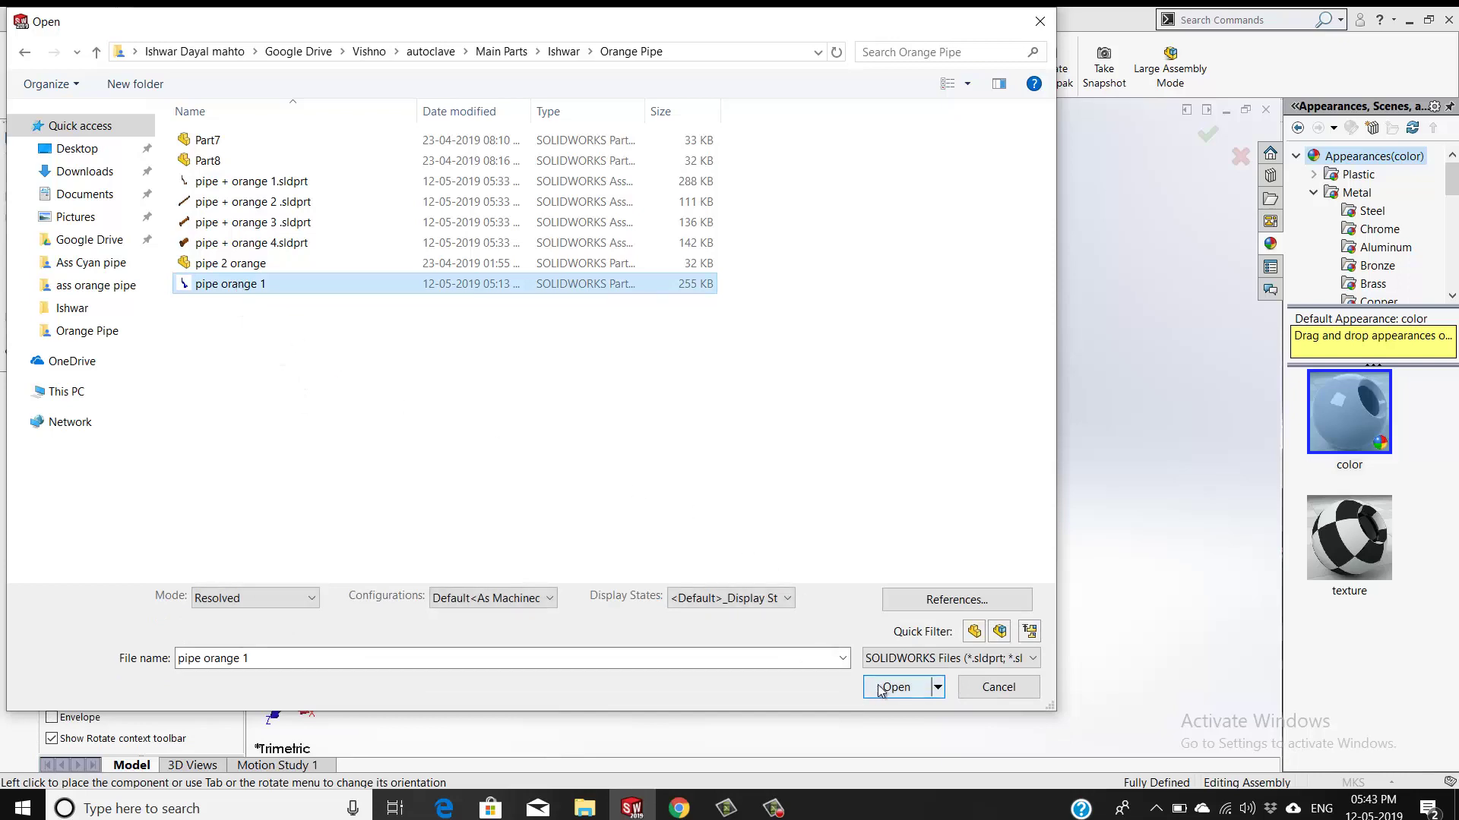
pyautogui.click(883, 689)
pyautogui.click(698, 416)
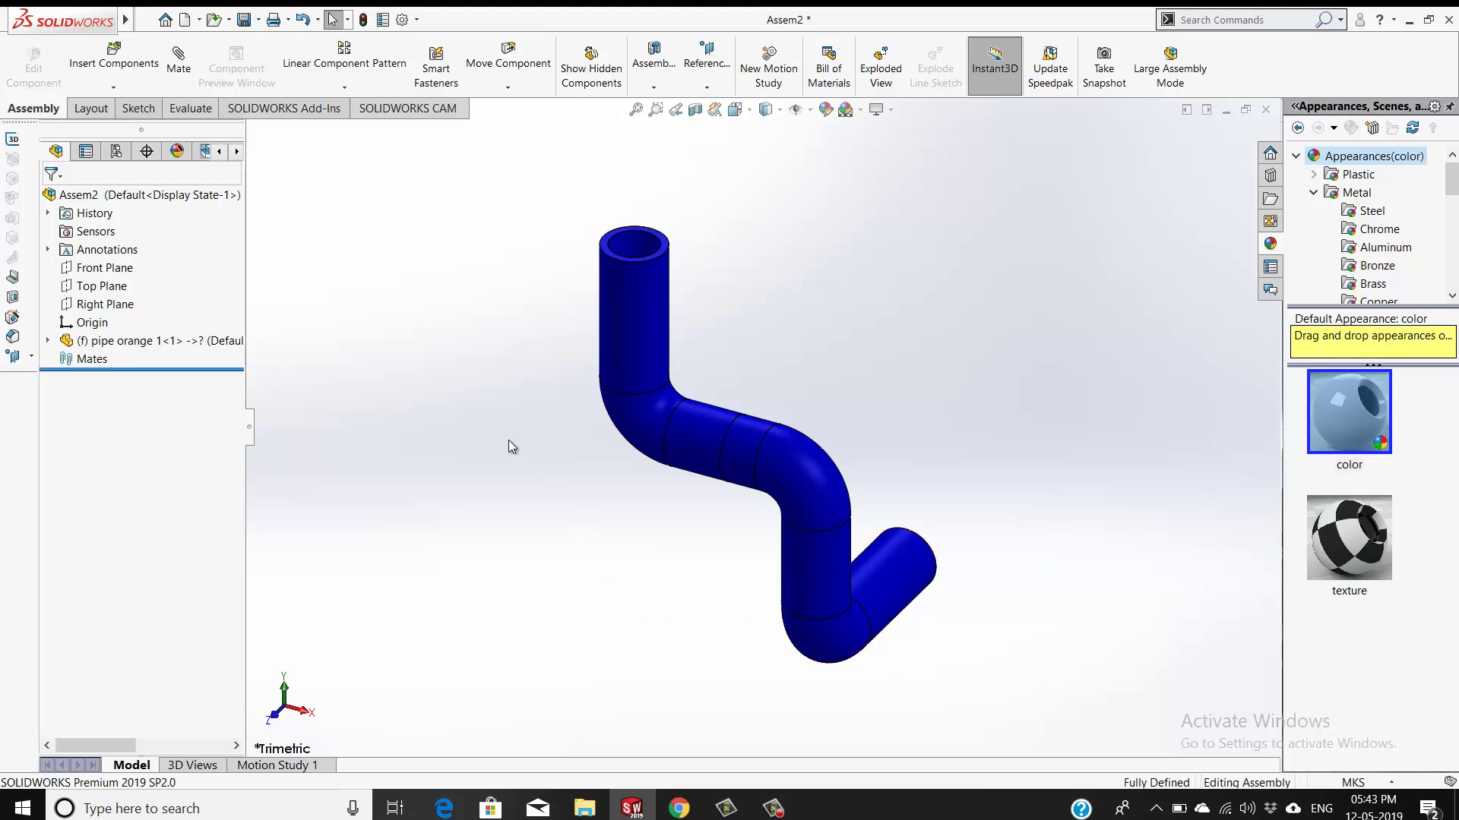
# Insert Flange_pipe from the Ishwar folder and place it beside the bent pipe
pyautogui.click(108, 89)
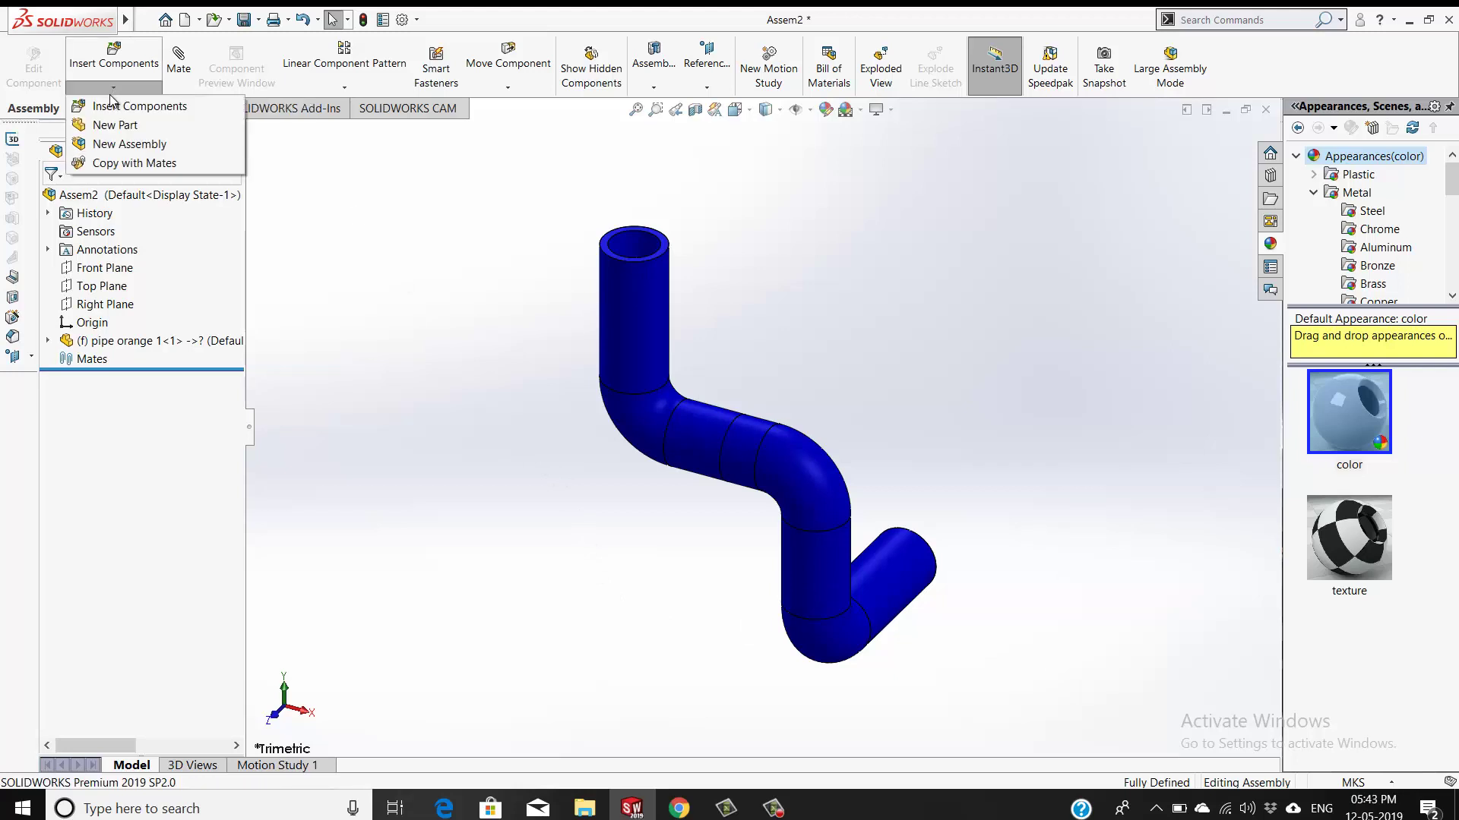
pyautogui.click(112, 103)
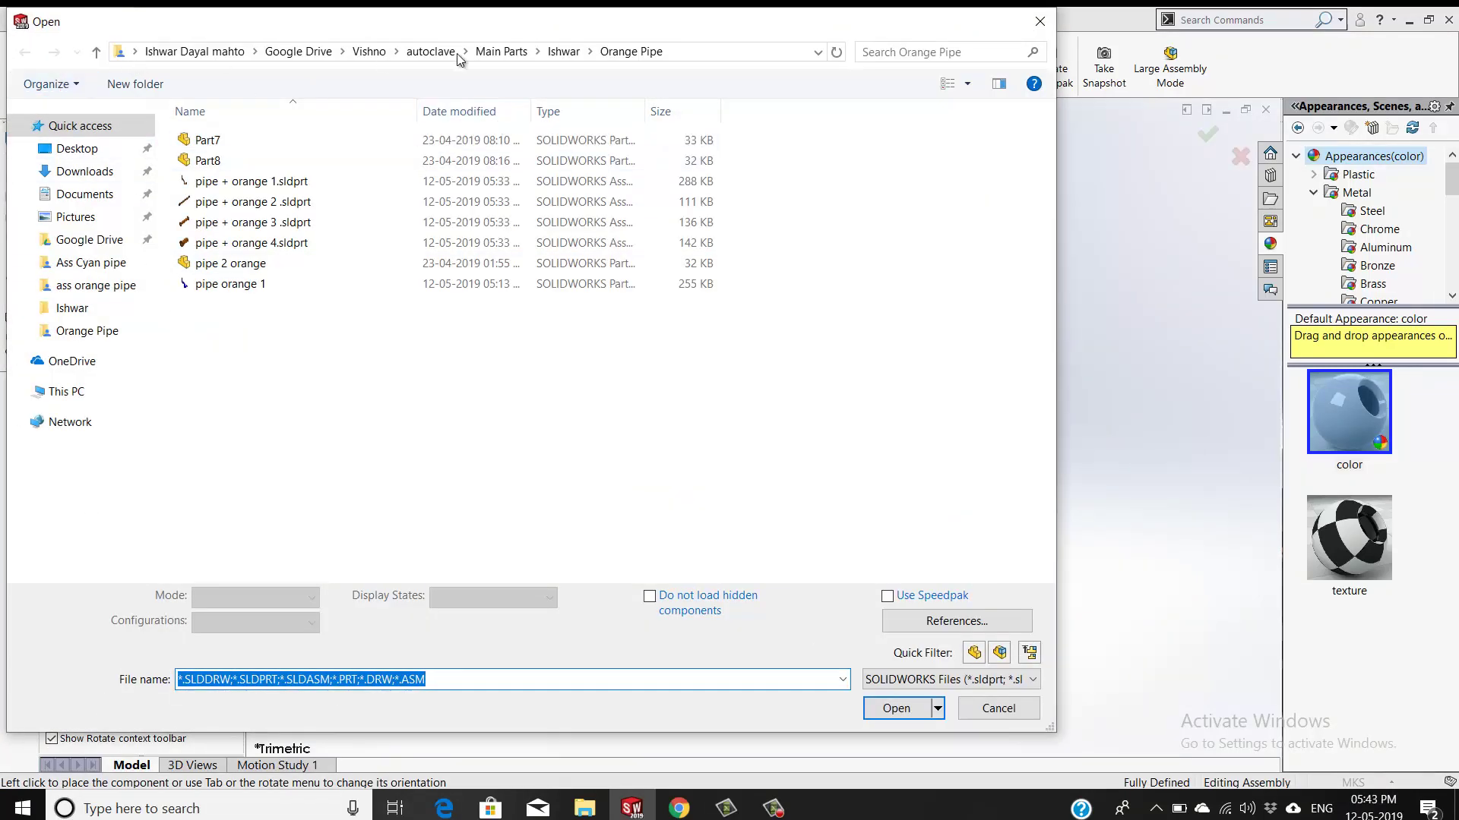
pyautogui.click(563, 51)
pyautogui.scroll(-2, 244, 439)
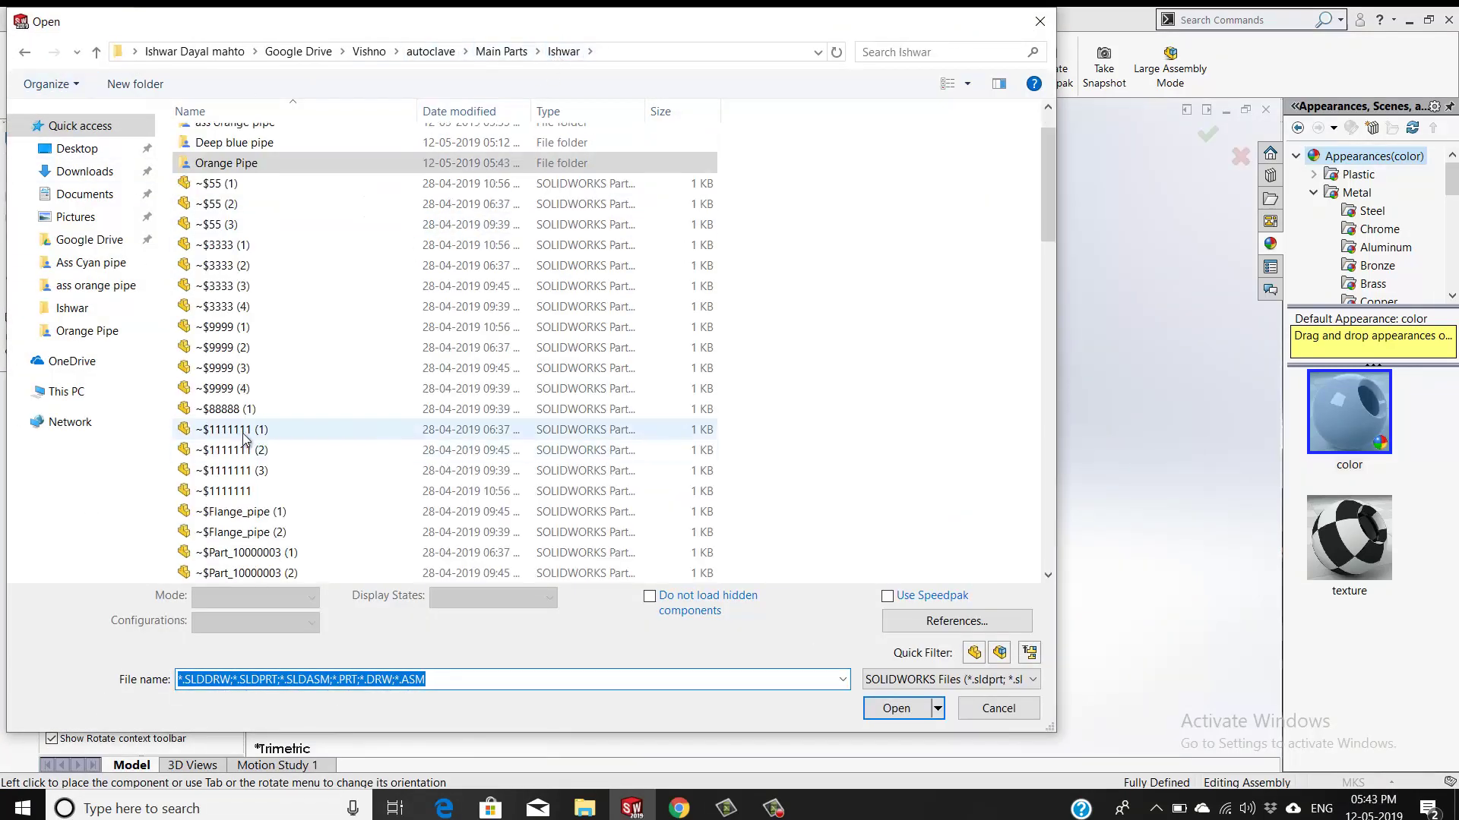
pyautogui.scroll(-10, 245, 439)
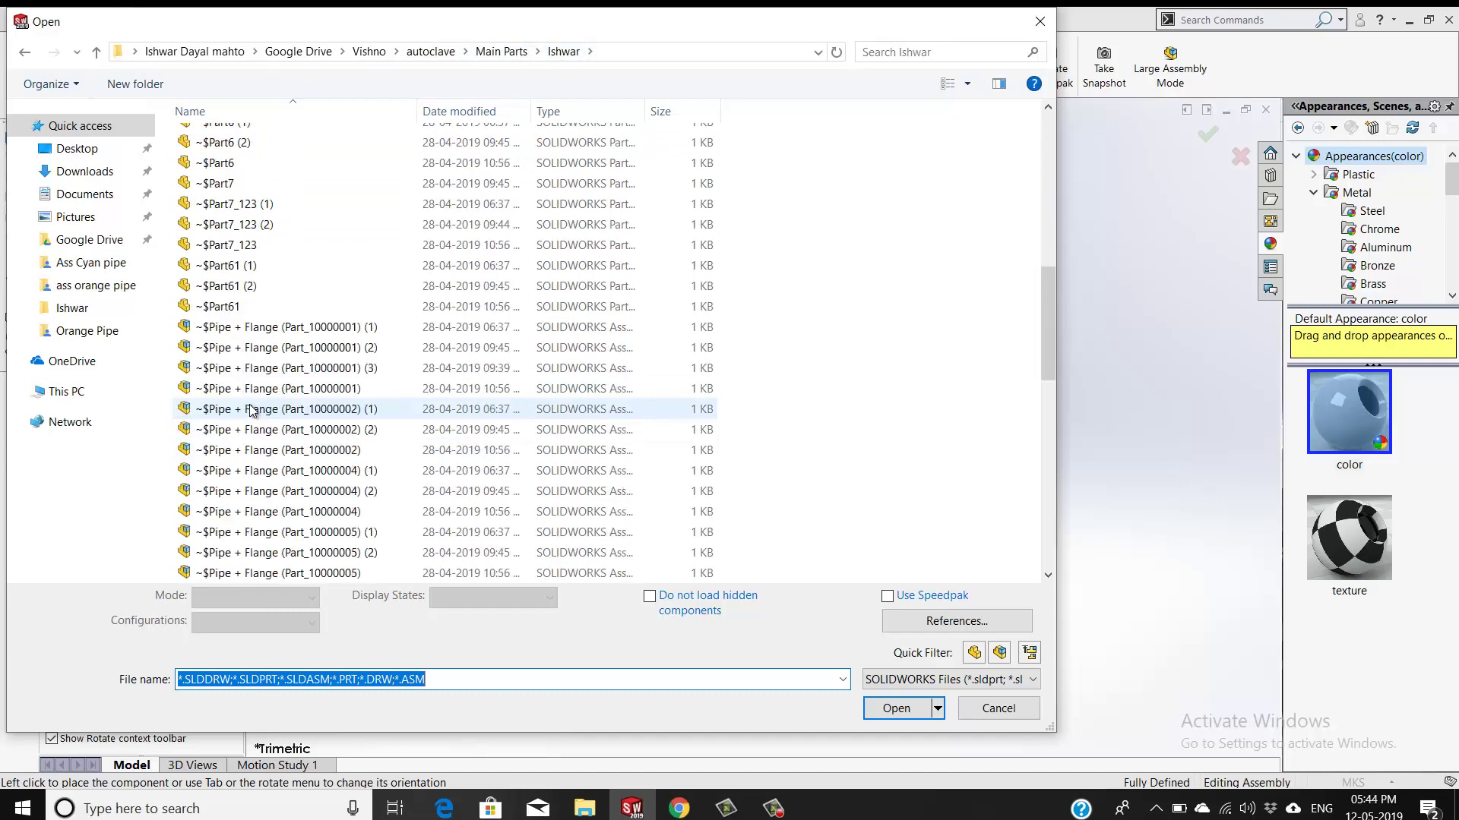
pyautogui.scroll(-8, 251, 410)
pyautogui.click(236, 327)
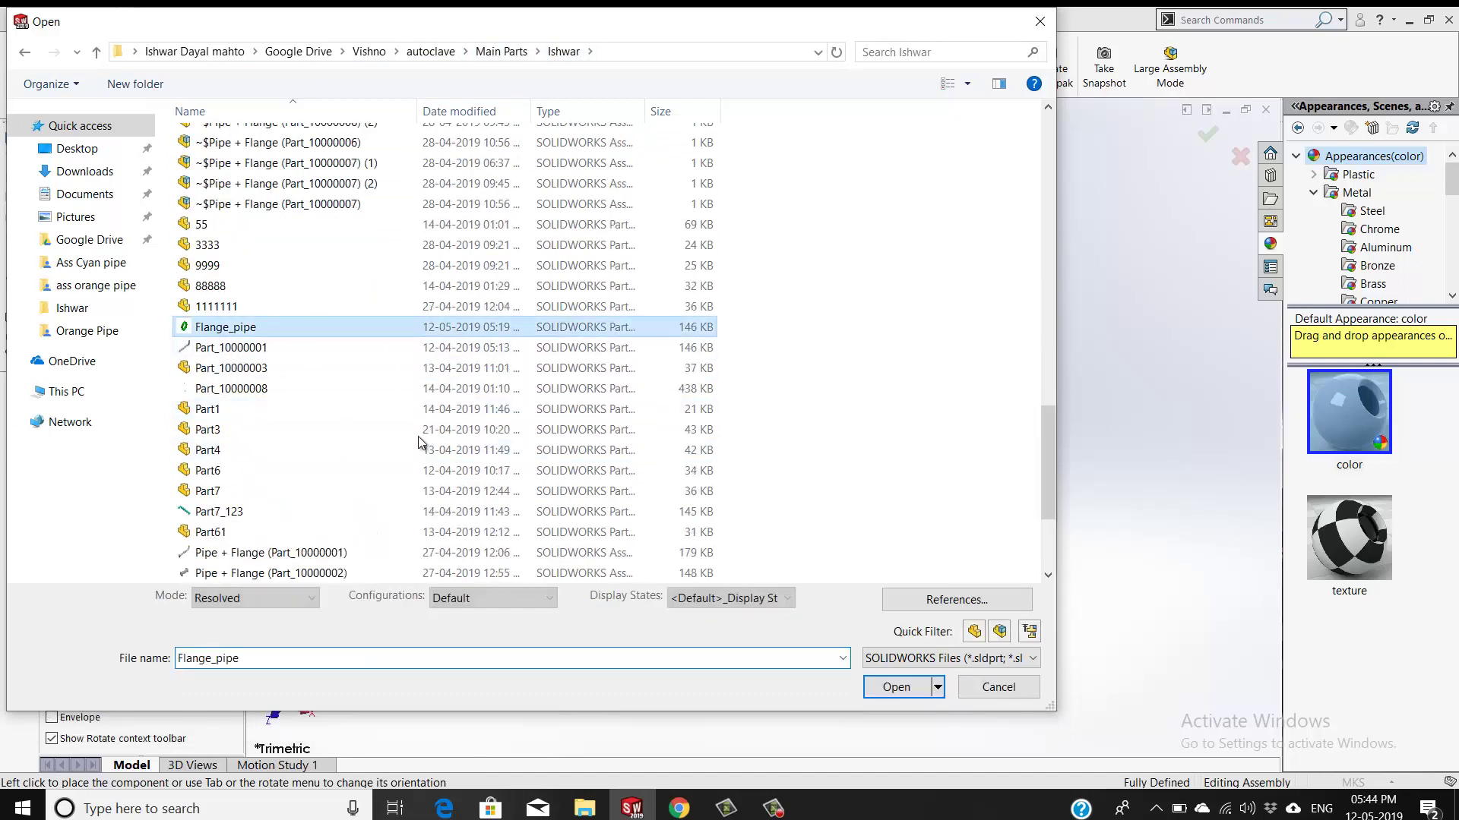
pyautogui.click(896, 687)
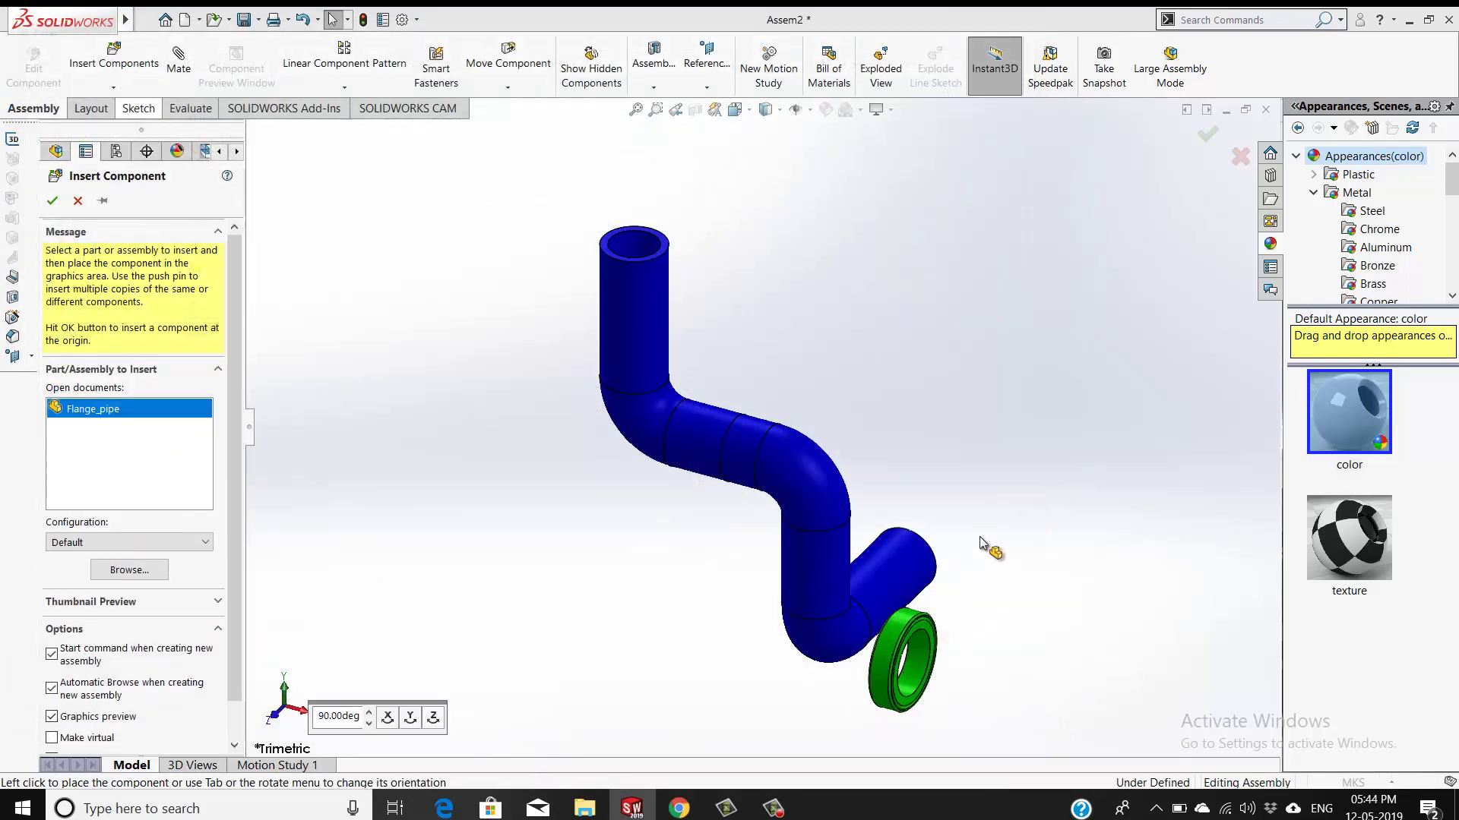
pyautogui.click(1004, 470)
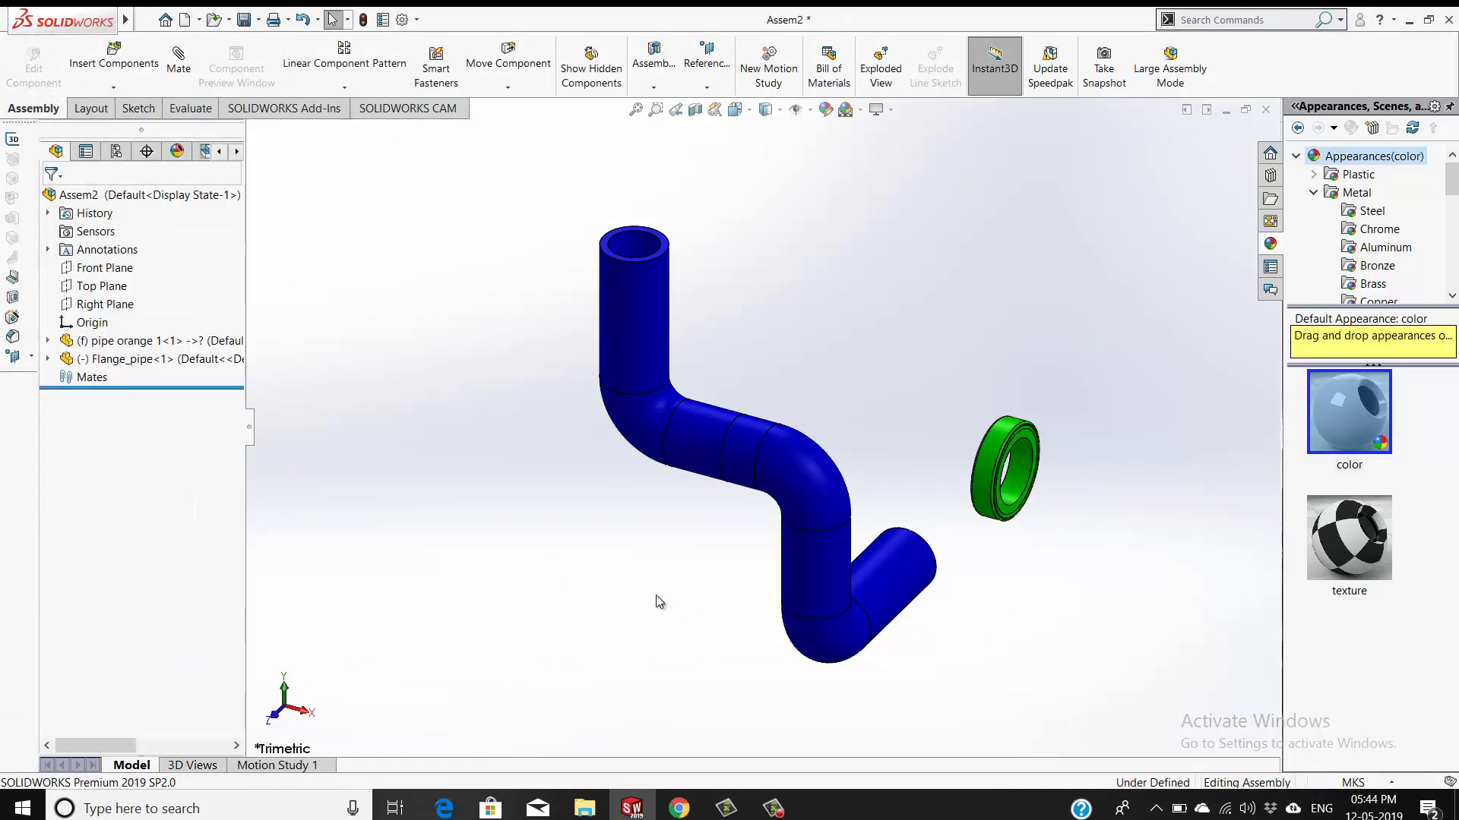
# Mate the flange's round face concentric with the pipe's open end, flipping the mate alignment
pyautogui.keyDown('ctrl'); pyautogui.moveTo(659, 595); pyautogui.dragTo(527, 593, button='middle'); pyautogui.keyUp('ctrl')
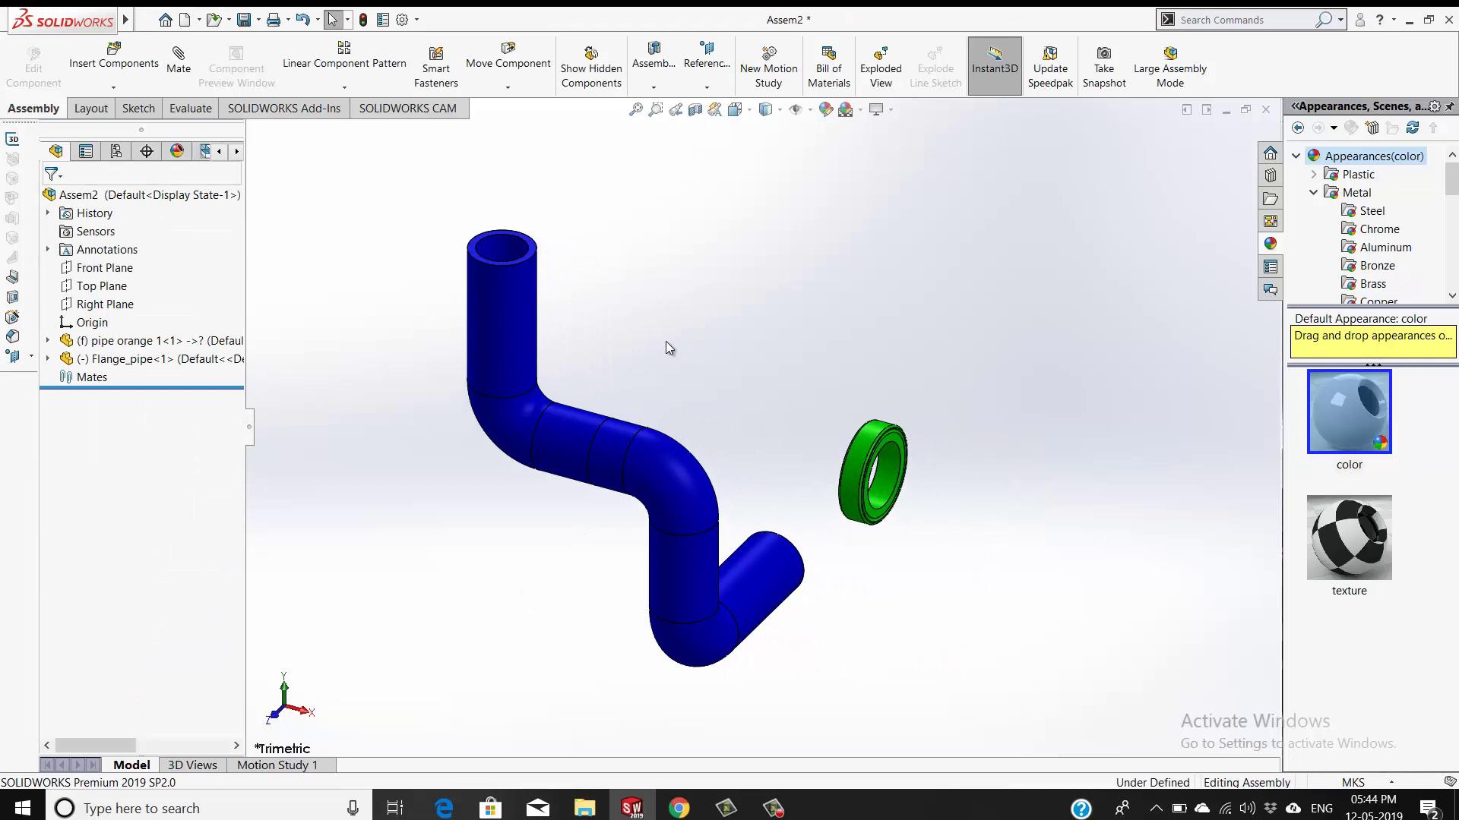
pyautogui.click(179, 69)
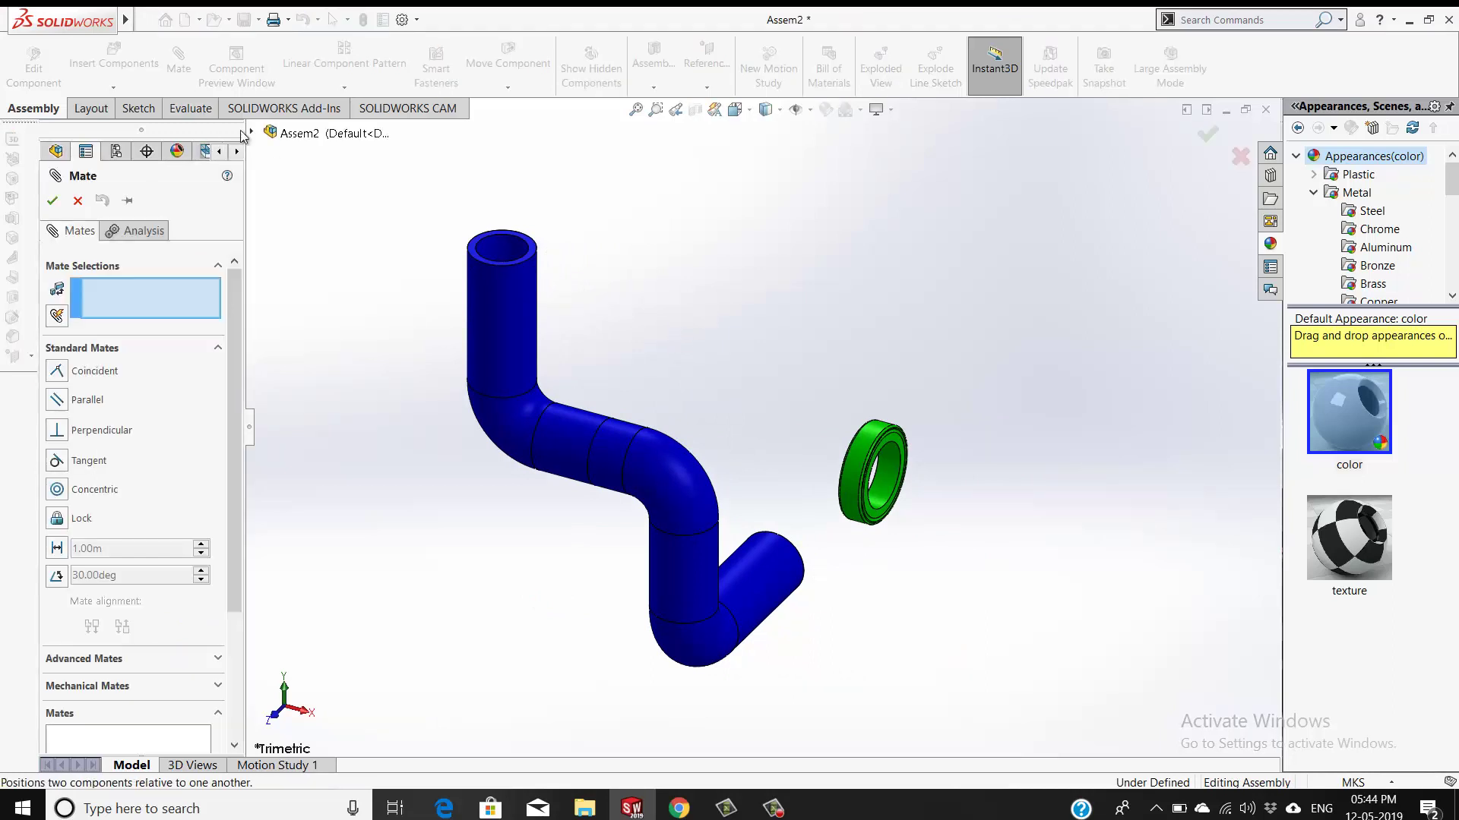
pyautogui.click(891, 475)
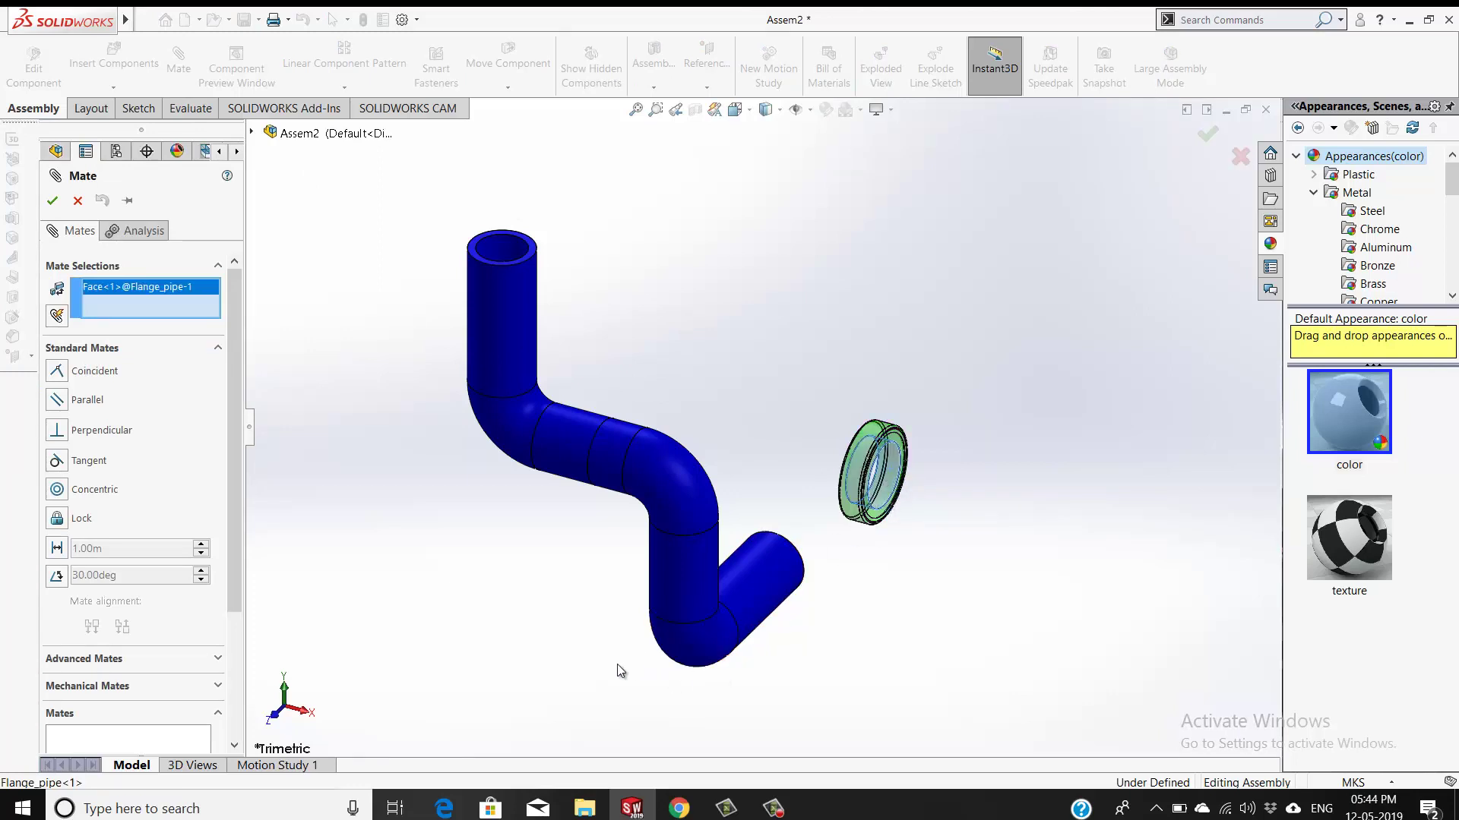
pyautogui.moveTo(606, 661); pyautogui.dragTo(559, 619, button='middle')
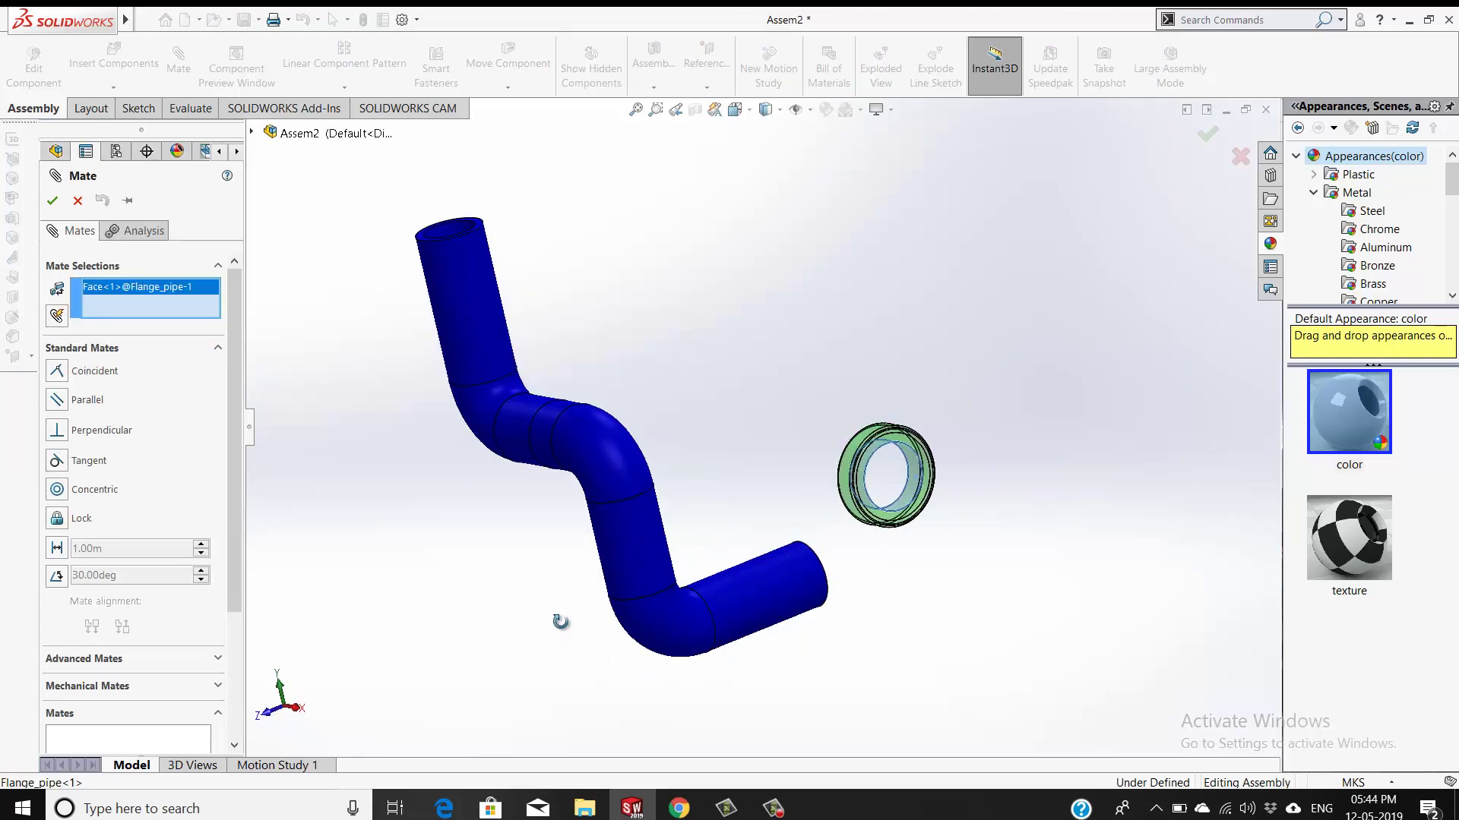
pyautogui.click(784, 600)
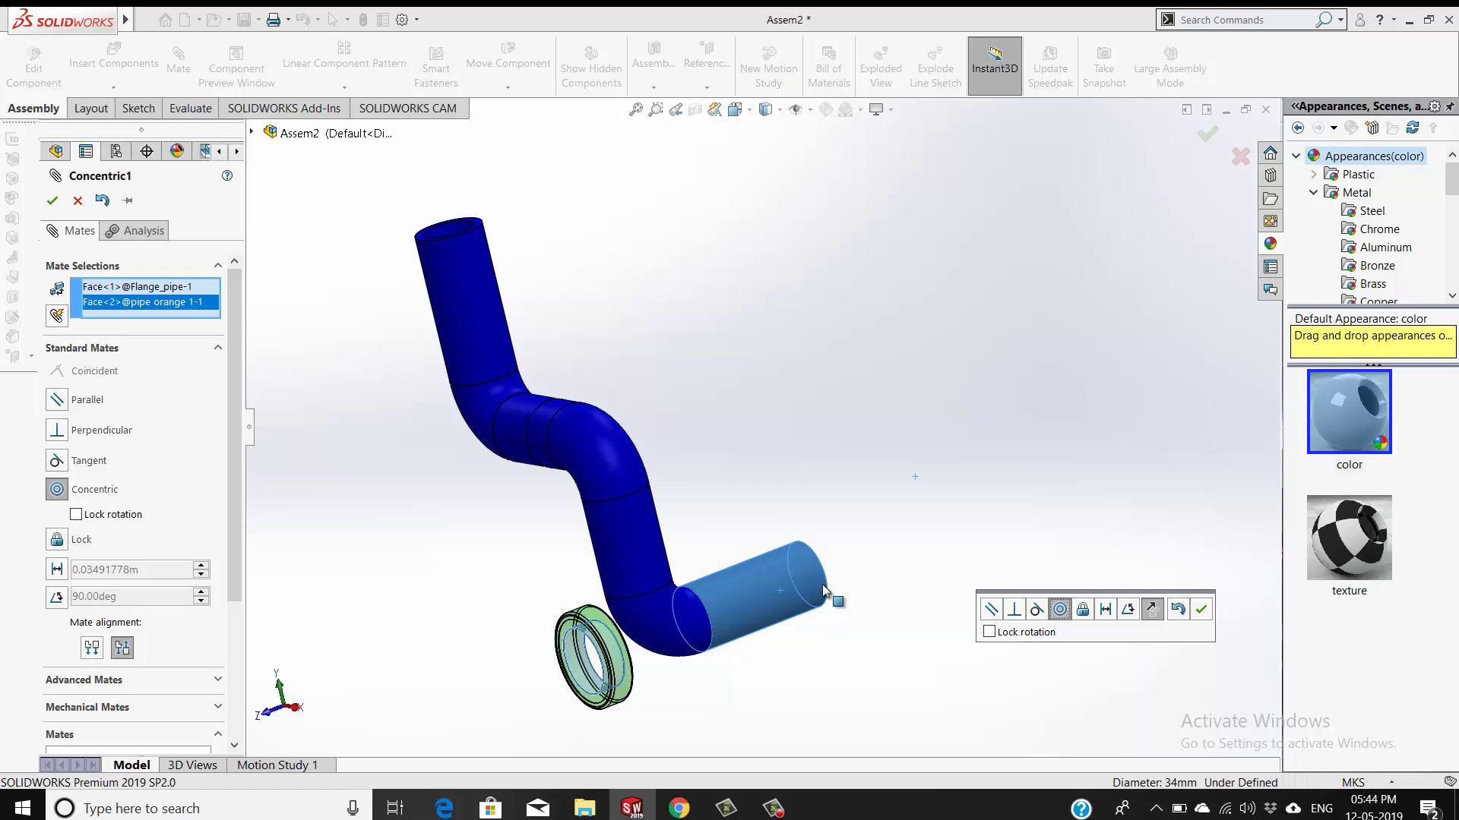
pyautogui.click(1153, 614)
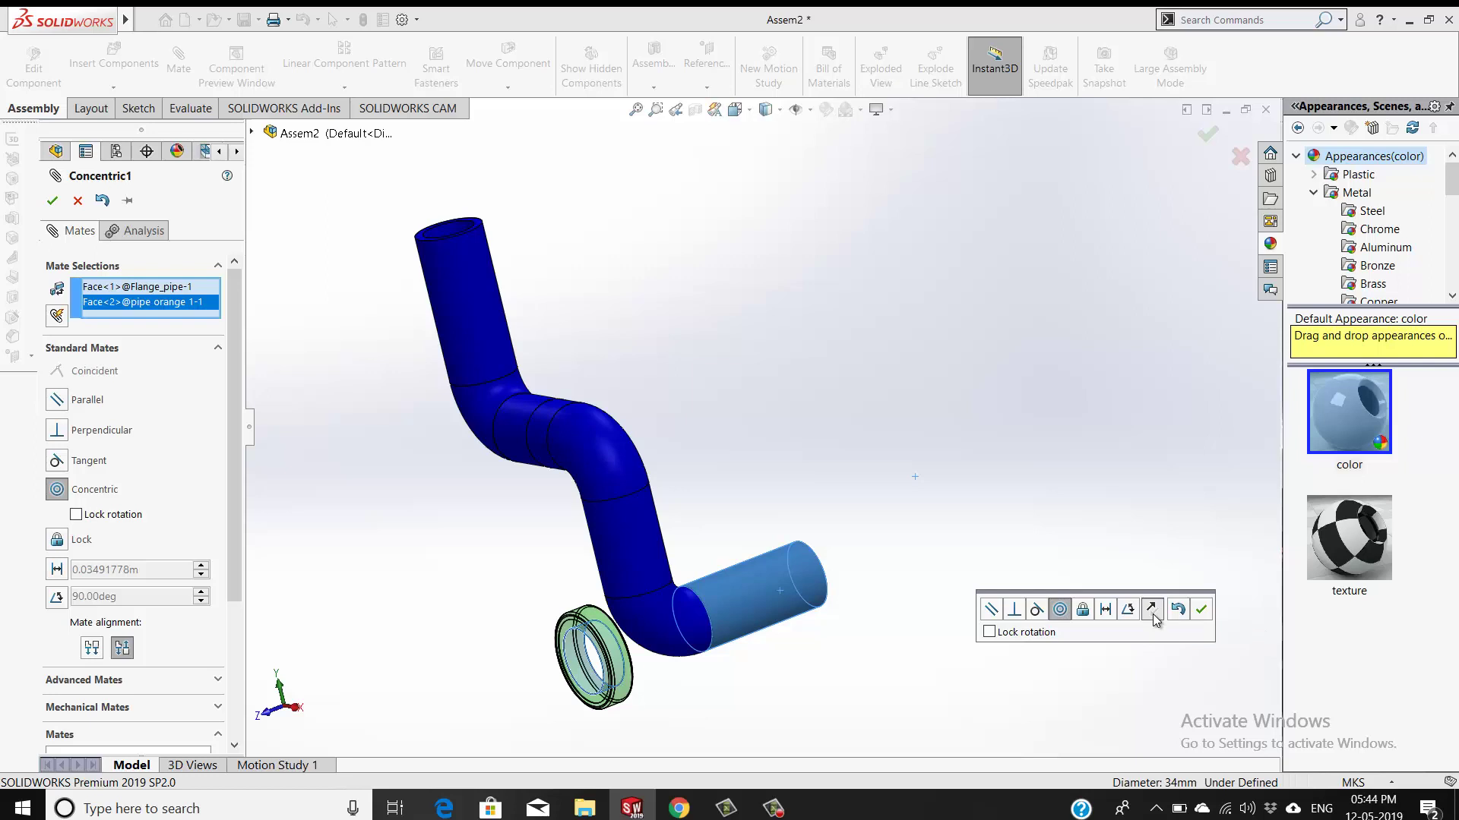
# Confirm the pending concentric mate between the flange and the pipe end
pyautogui.click(1203, 614)
pyautogui.scroll(3, 635, 421)
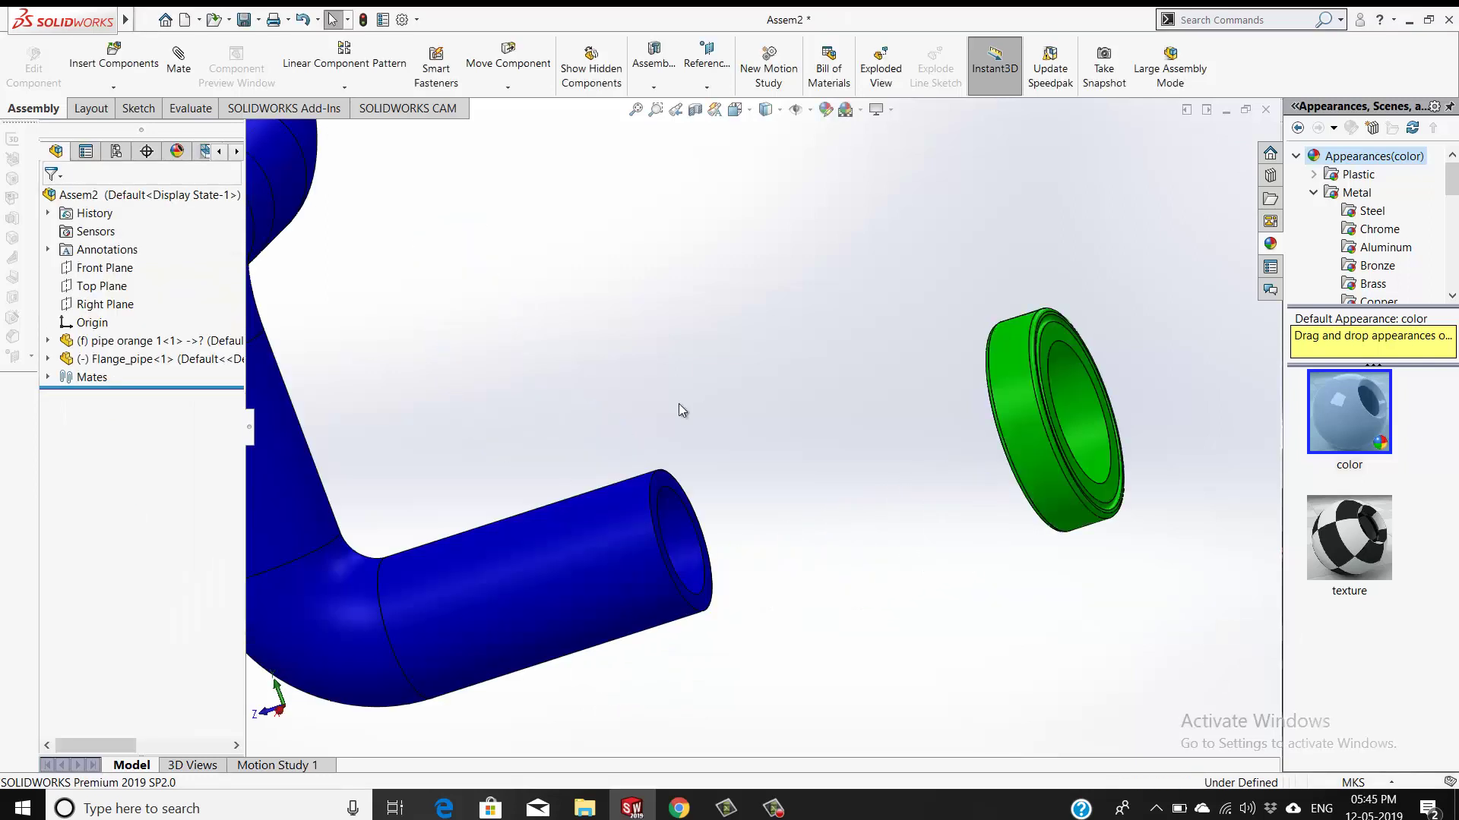
pyautogui.moveTo(635, 420); pyautogui.dragTo(758, 427, button='middle')
pyautogui.scroll(-2, 758, 423)
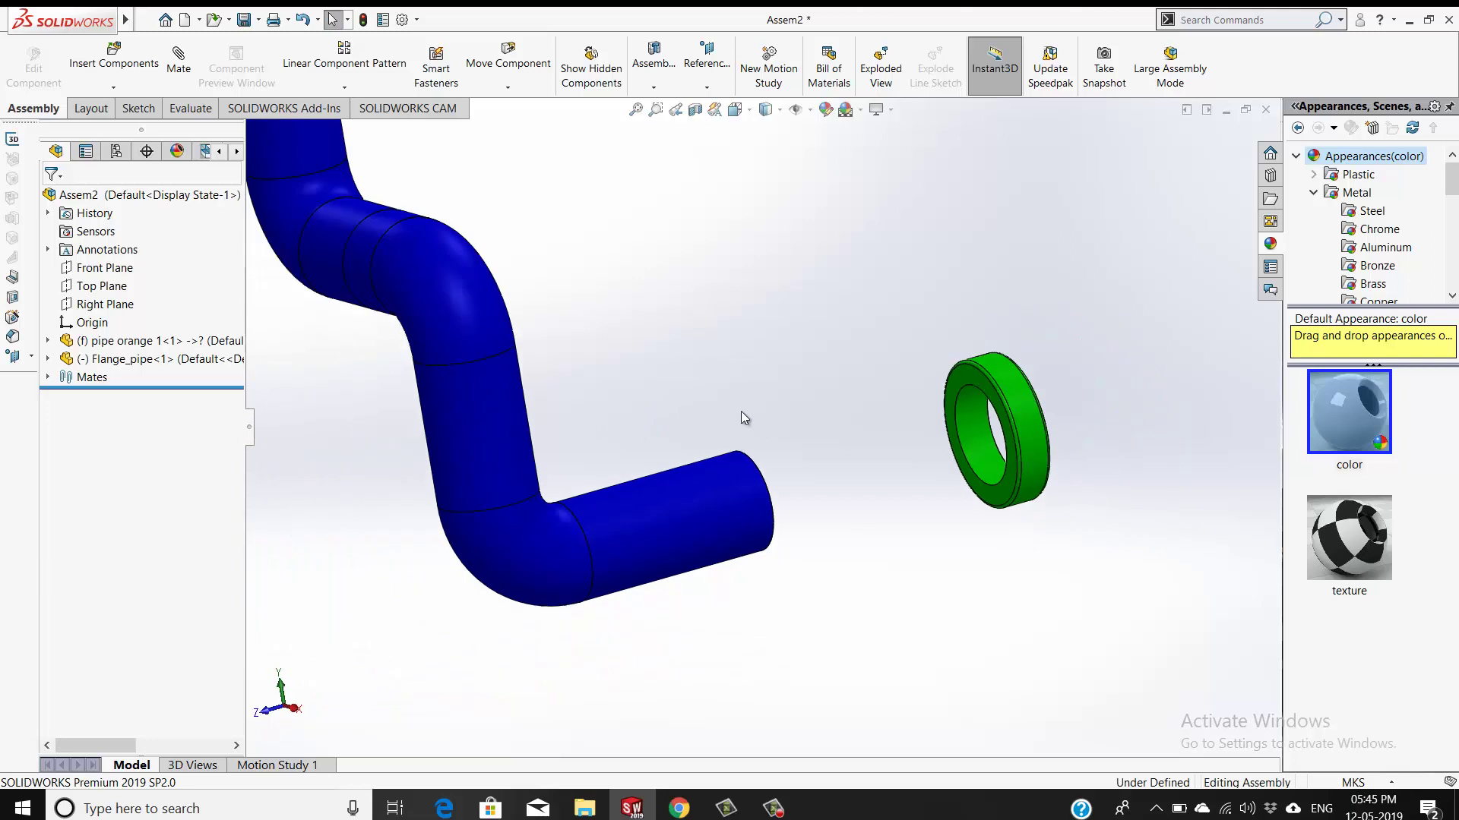
# Add a coincident mate seating the flange ring's inner face flush on the pipe's open end
pyautogui.click(179, 61)
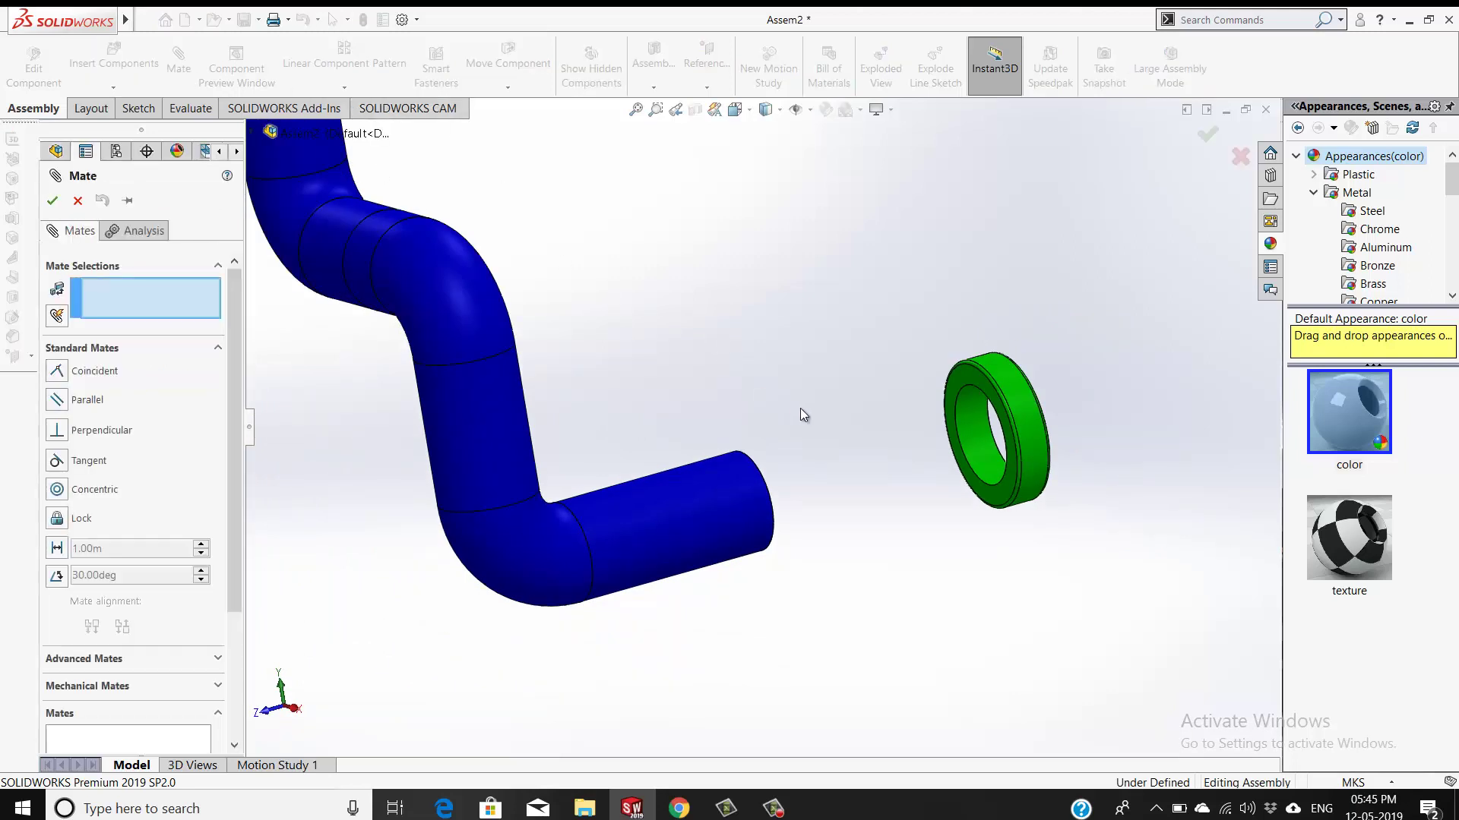
pyautogui.moveTo(850, 439); pyautogui.dragTo(720, 404, button='middle')
pyautogui.scroll(-3, 720, 399)
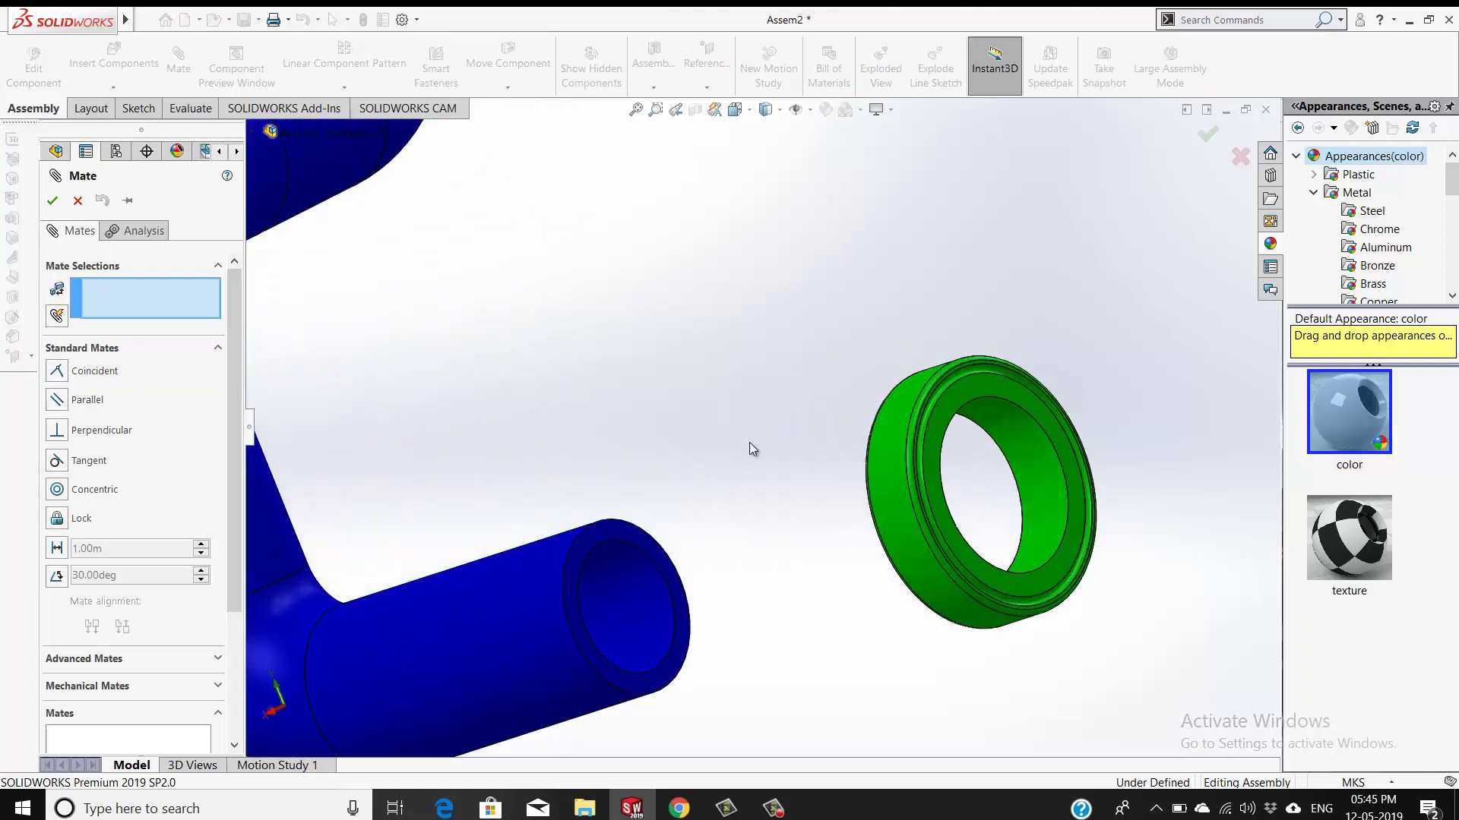
pyautogui.click(965, 399)
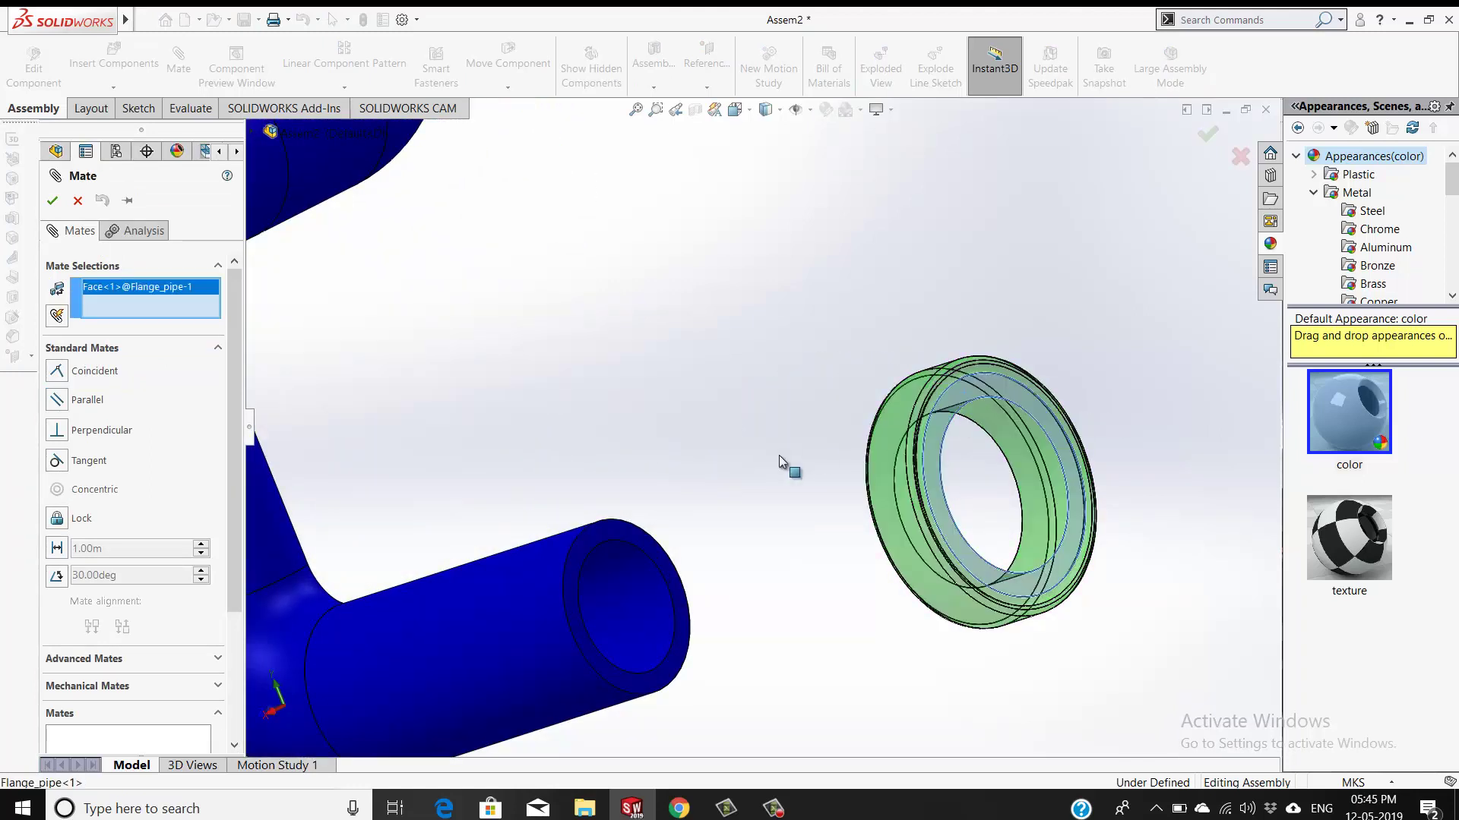
pyautogui.scroll(4, 586, 499)
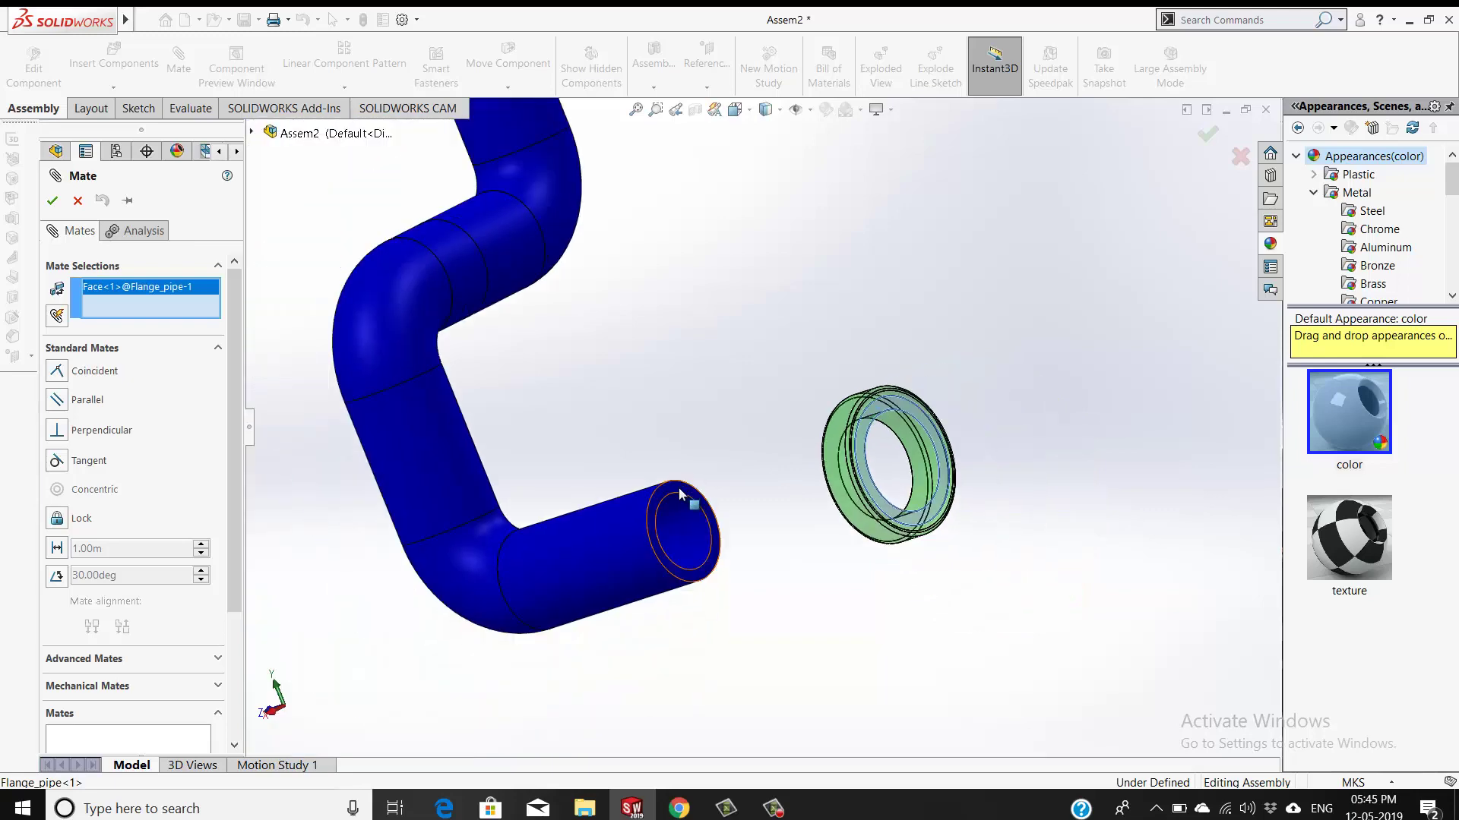
pyautogui.scroll(2, 693, 459)
pyautogui.scroll(-4, 695, 456)
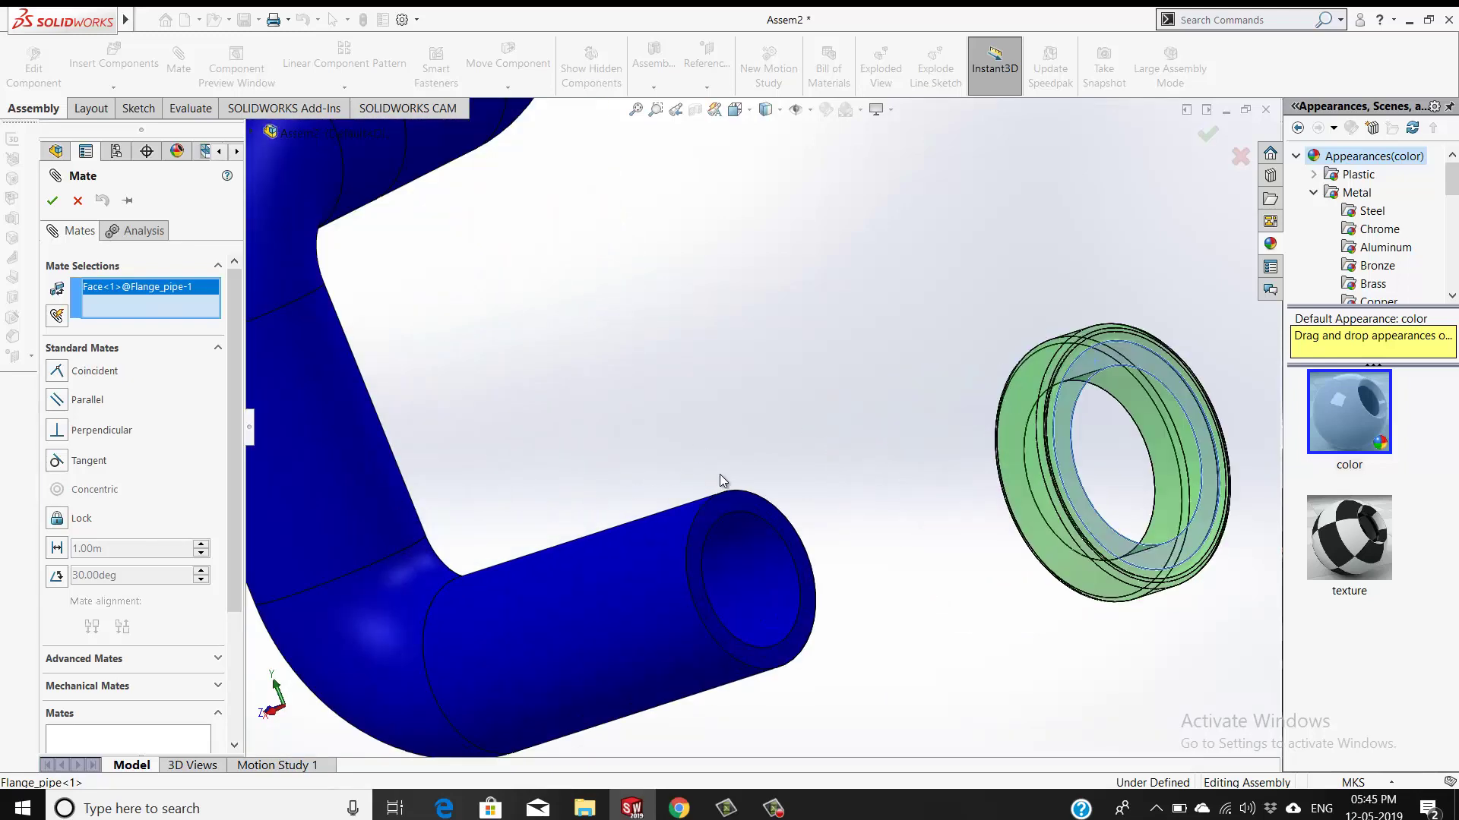
pyautogui.click(740, 511)
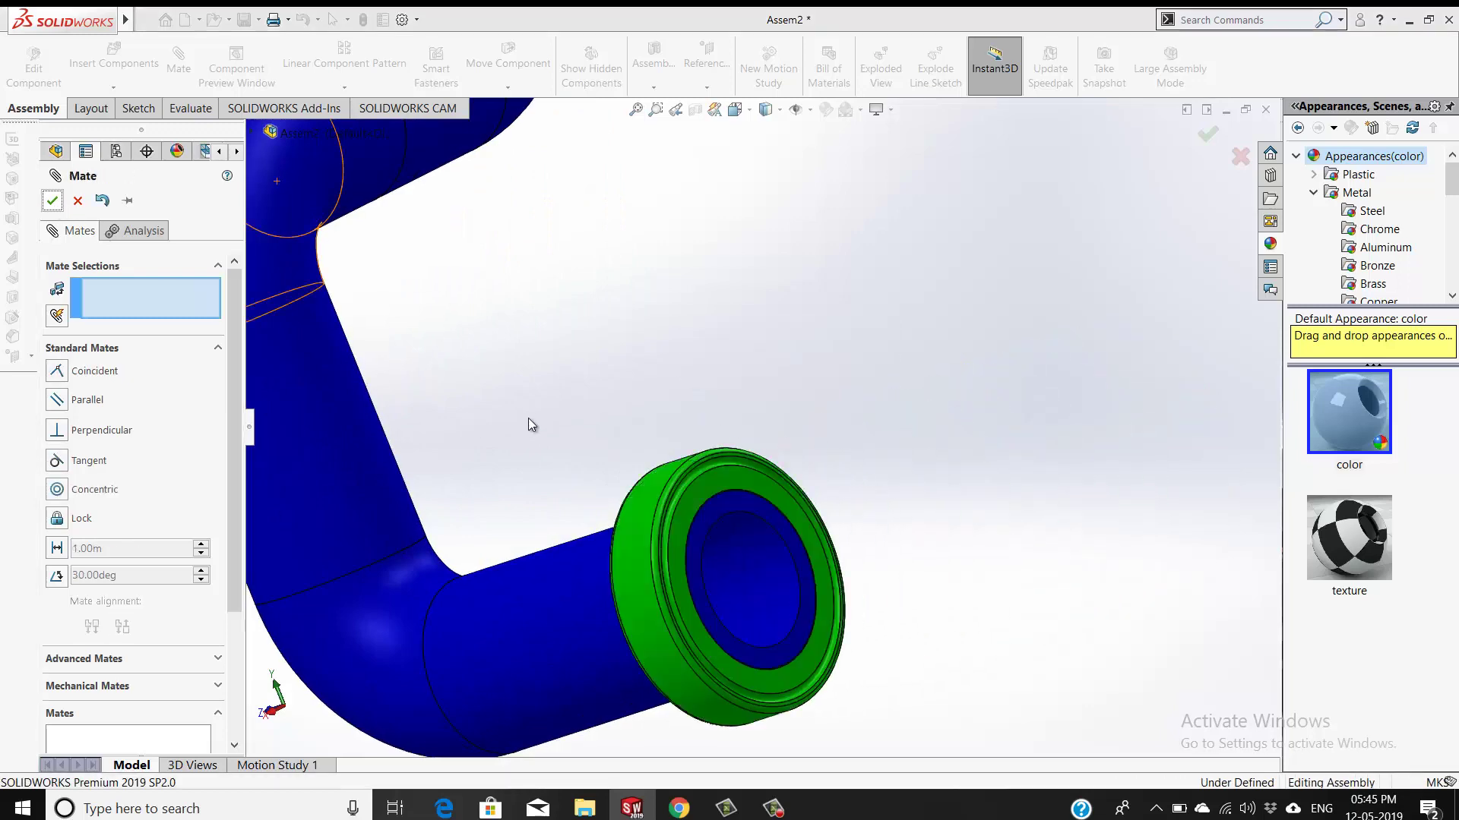
pyautogui.press('Escape')
pyautogui.scroll(-2, 570, 433)
pyautogui.moveTo(606, 449); pyautogui.dragTo(608, 402, button='middle')
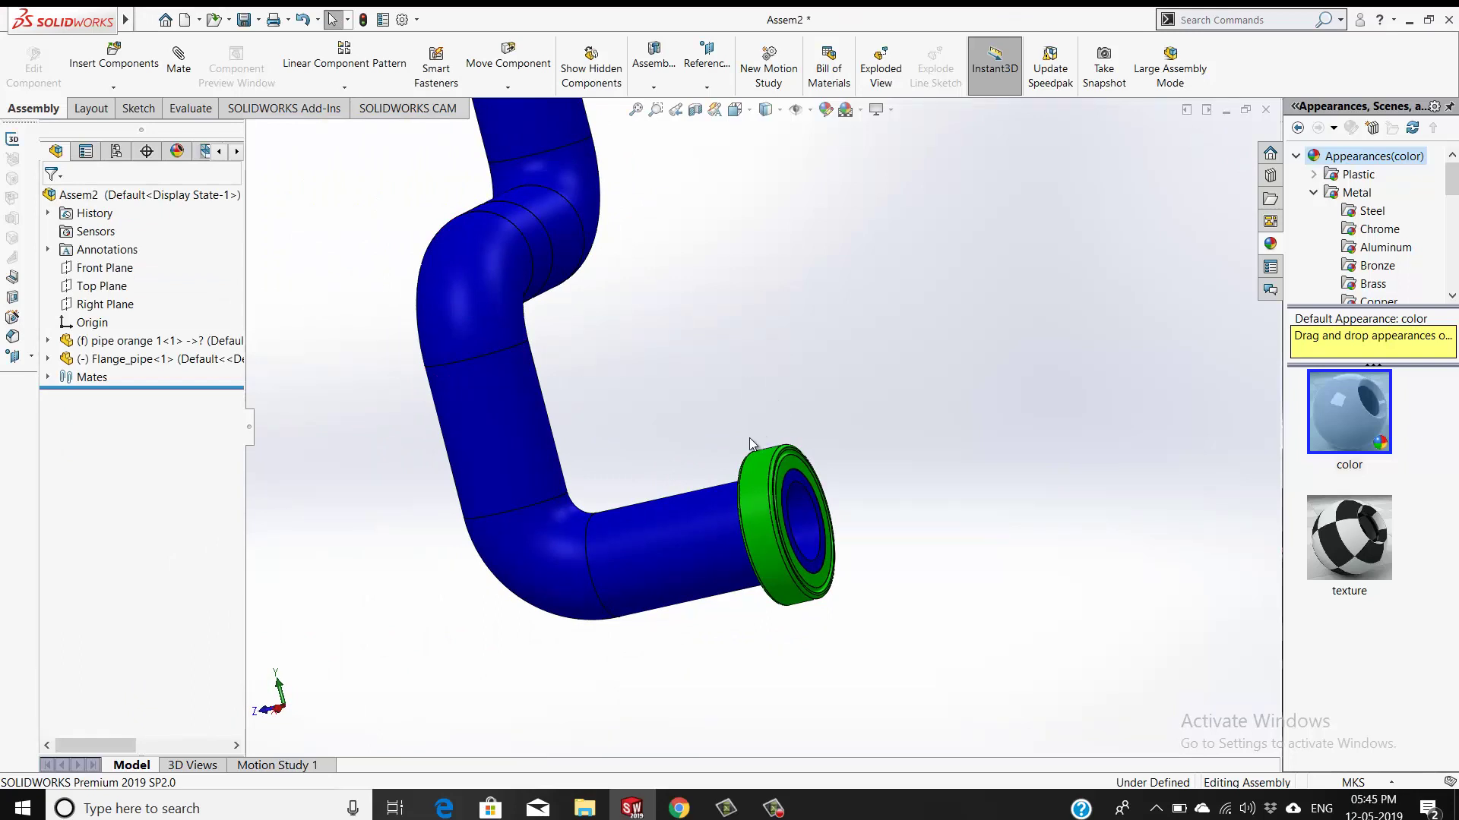
pyautogui.moveTo(710, 488); pyautogui.dragTo(597, 437, button='middle')
pyautogui.scroll(-2, 689, 435)
pyautogui.scroll(-2, 582, 465)
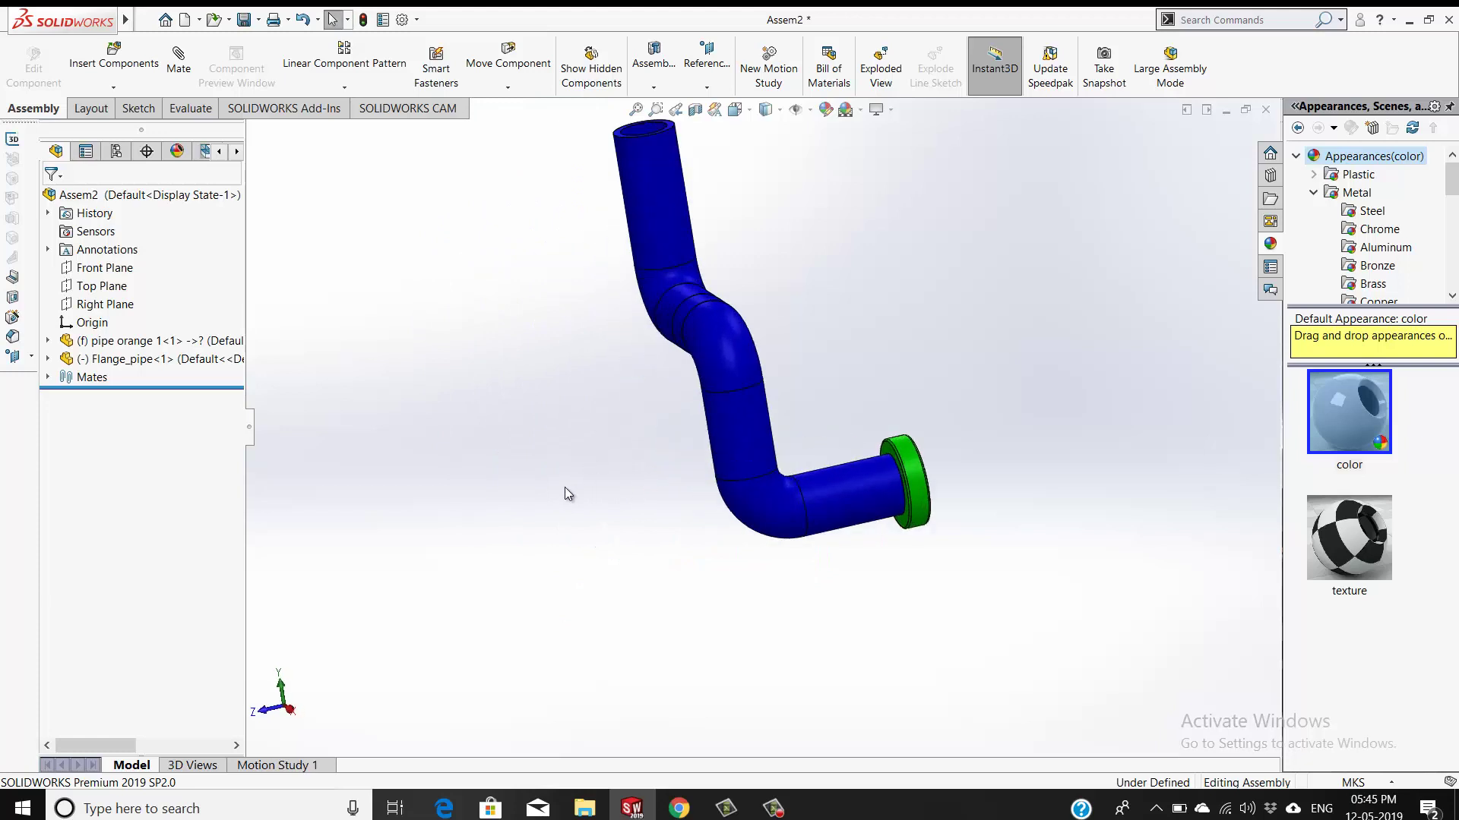
# Insert pipe + orange 2 .sldprt from the Orange Pipe folder beside the bent pipe
pyautogui.click(139, 89)
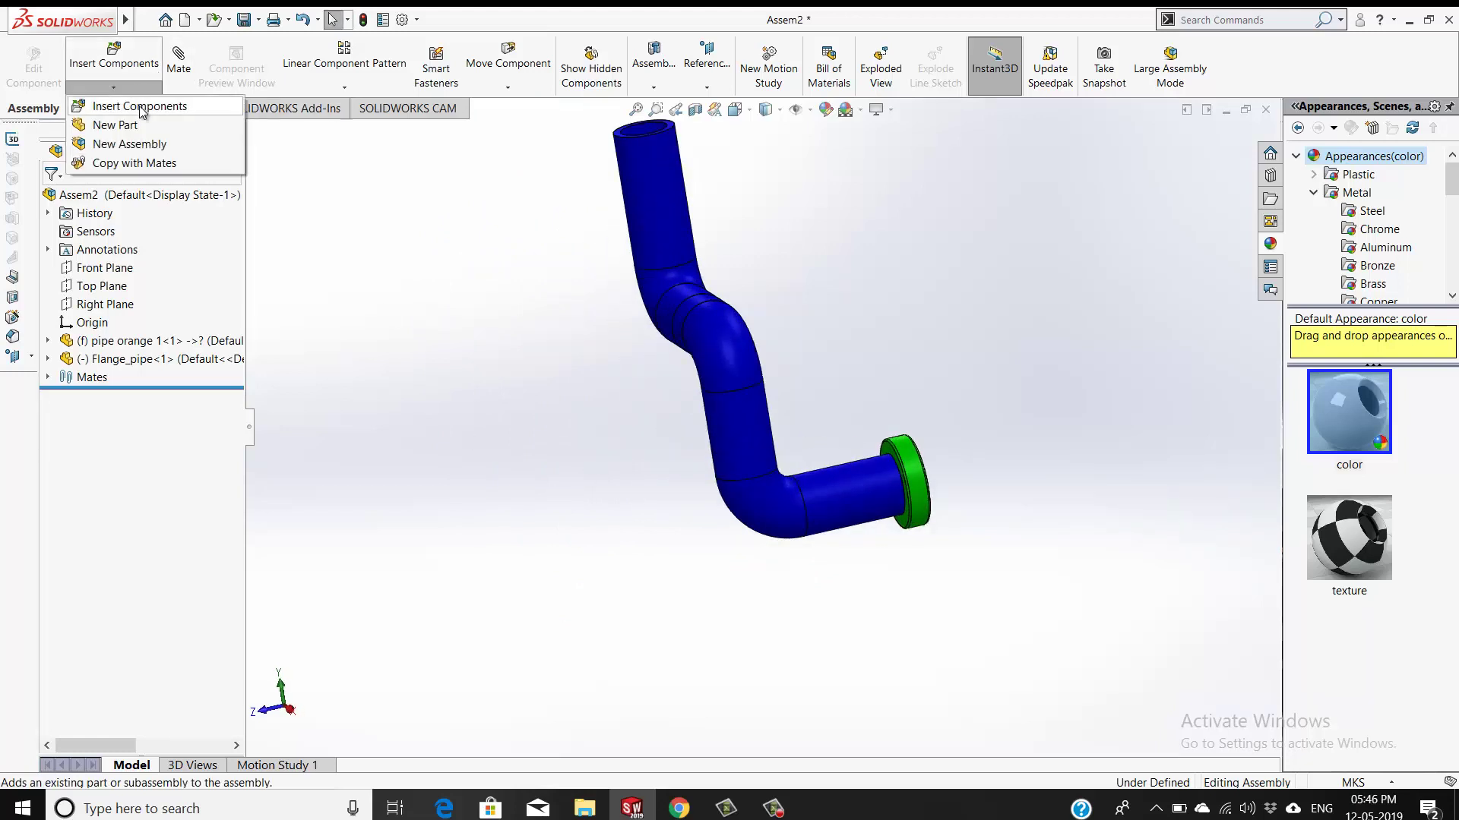
pyautogui.click(139, 107)
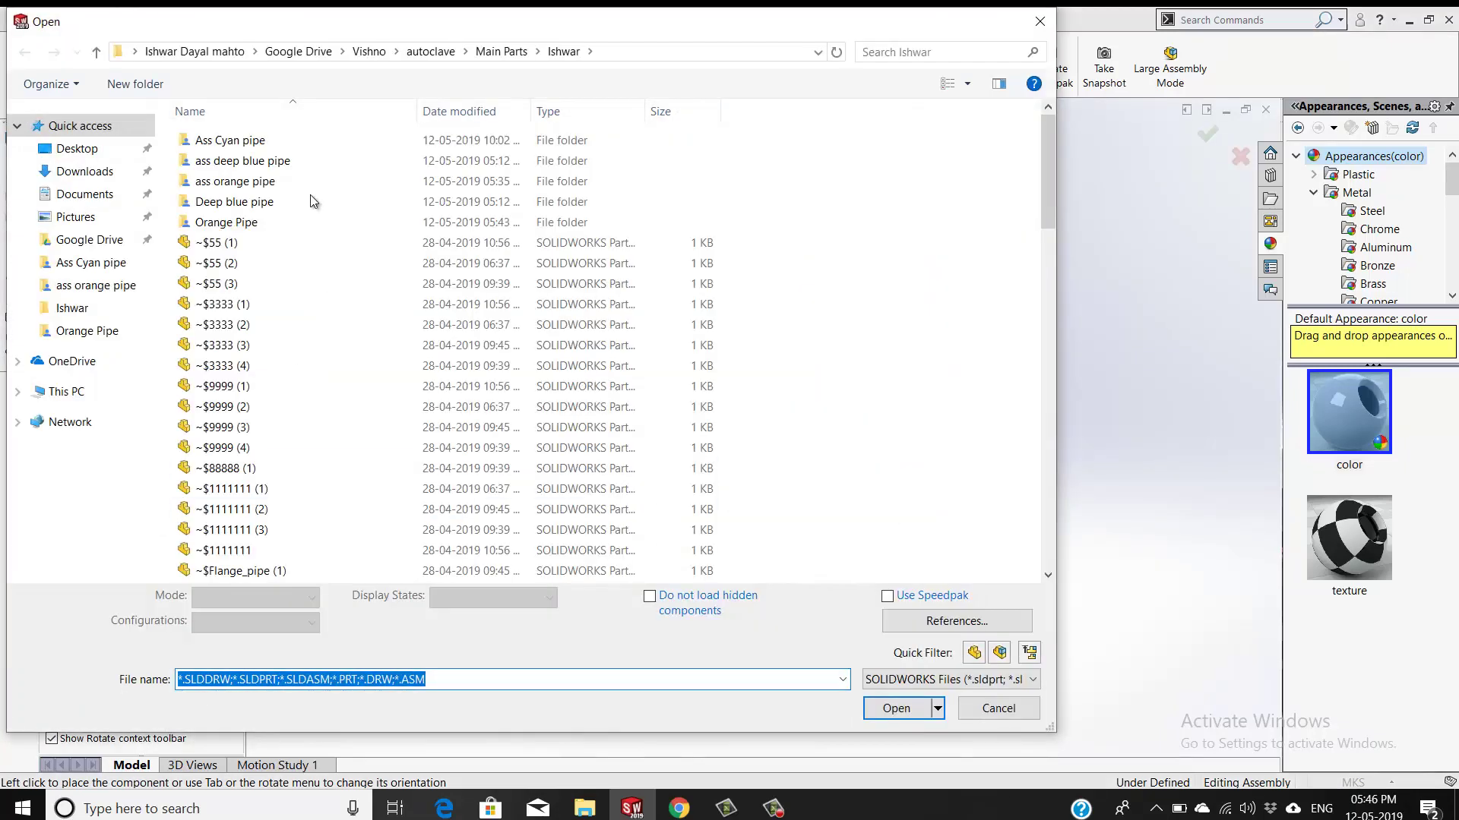
pyautogui.click(241, 226)
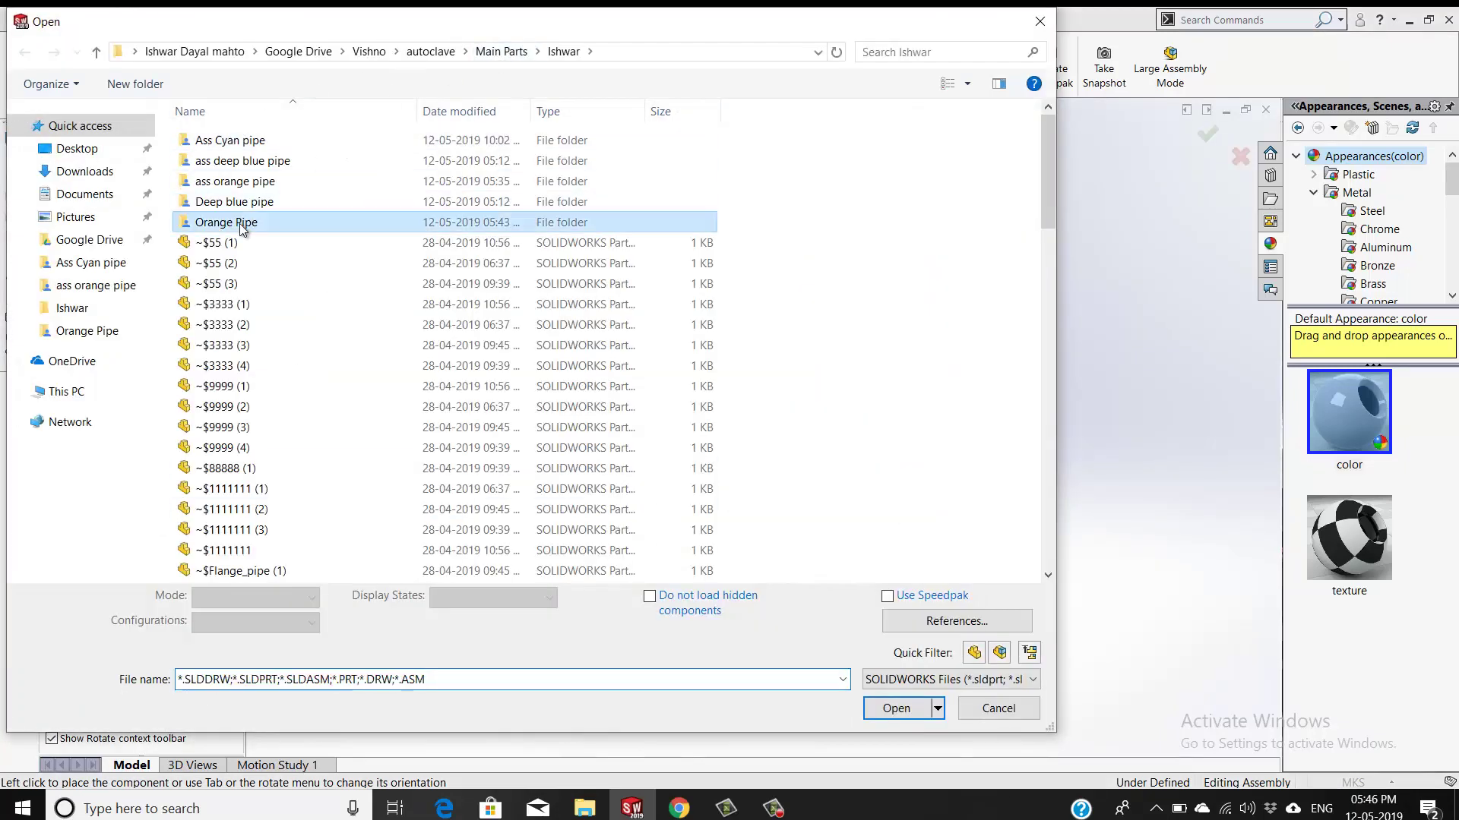
pyautogui.doubleClick(242, 226)
pyautogui.click(250, 203)
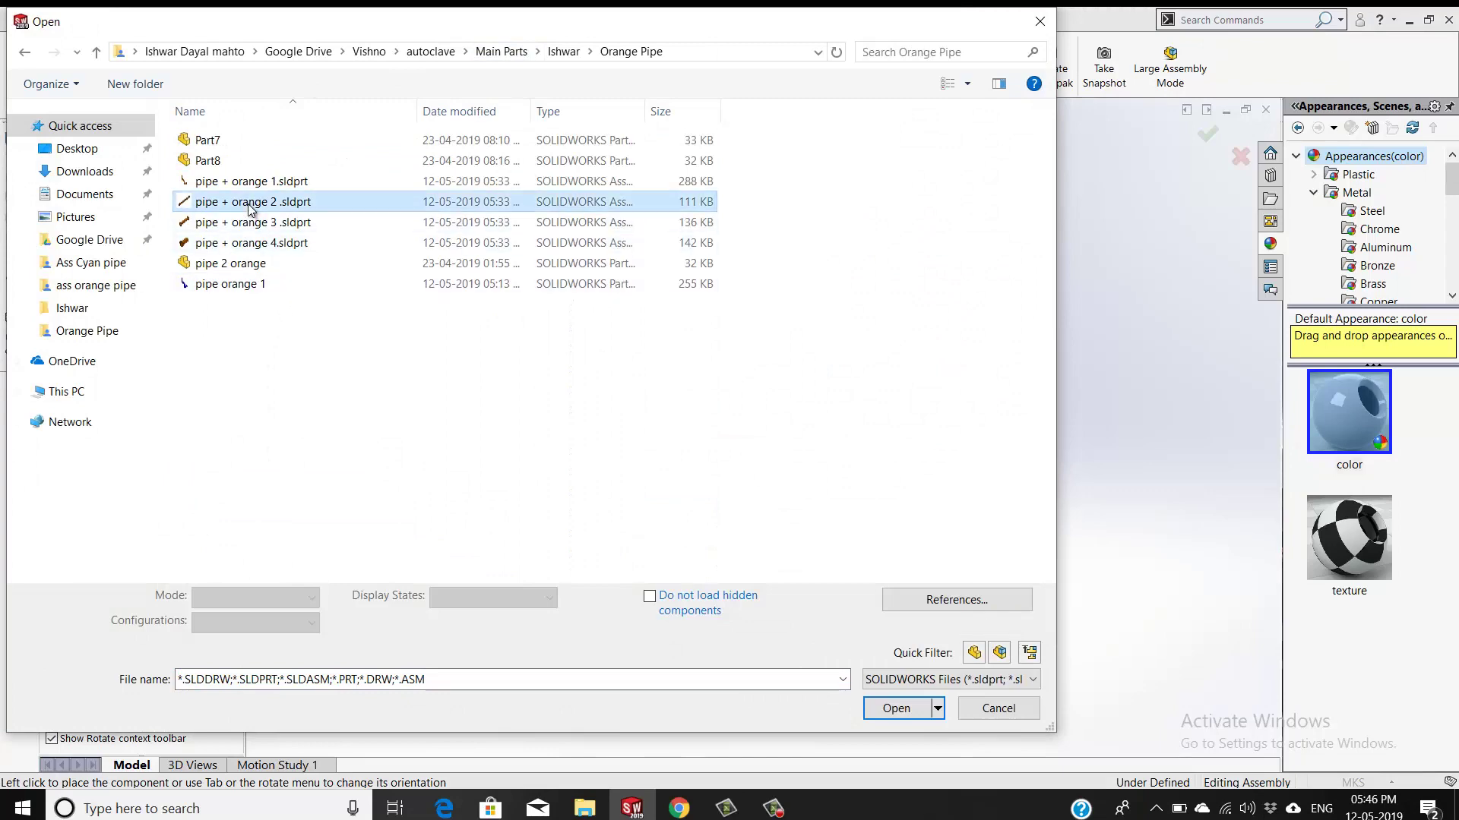
pyautogui.click(893, 708)
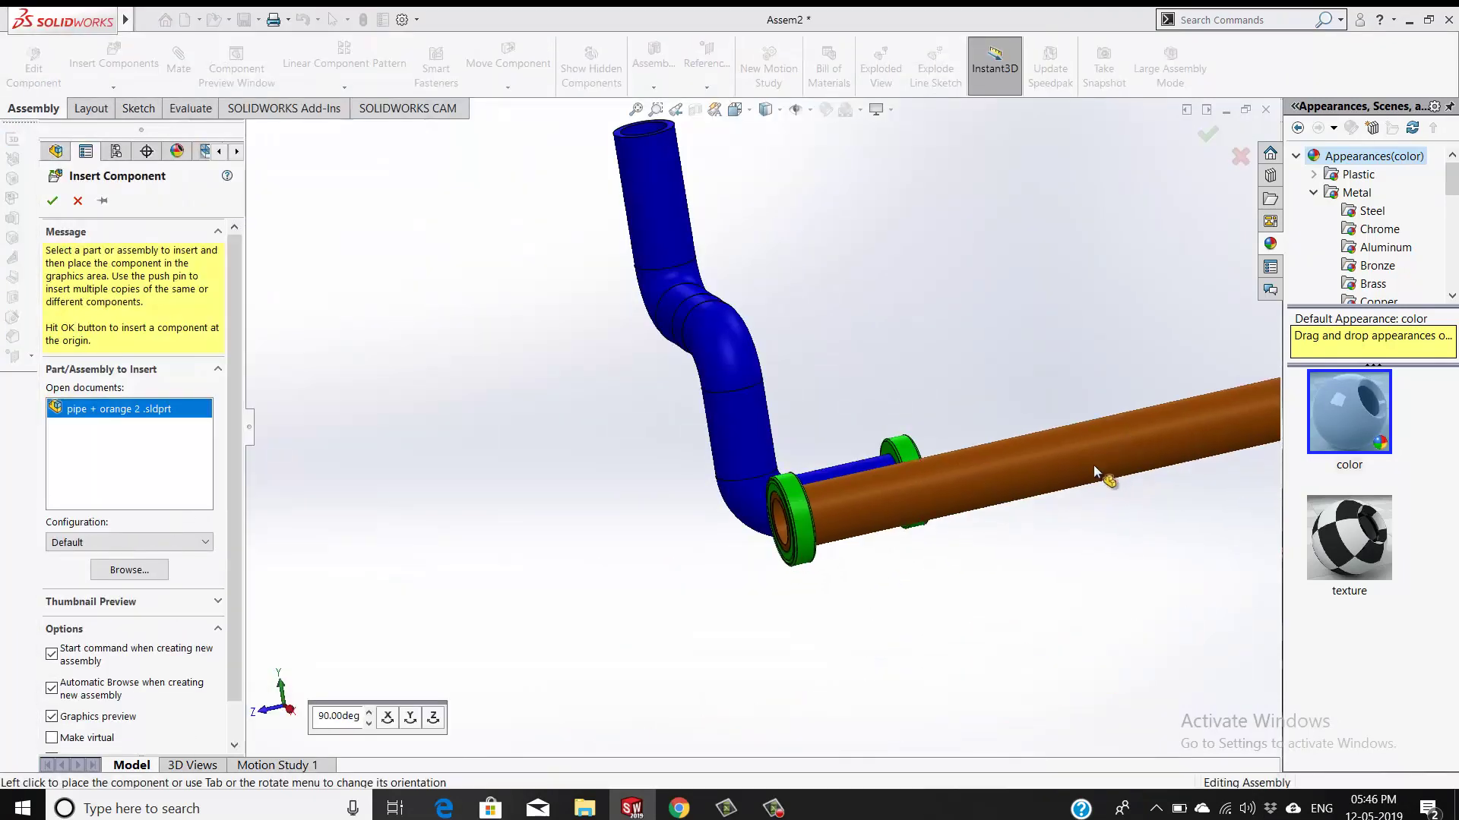
pyautogui.keyDown('ctrl'); pyautogui.moveTo(1088, 468); pyautogui.dragTo(923, 500, button='middle'); pyautogui.keyUp('ctrl')
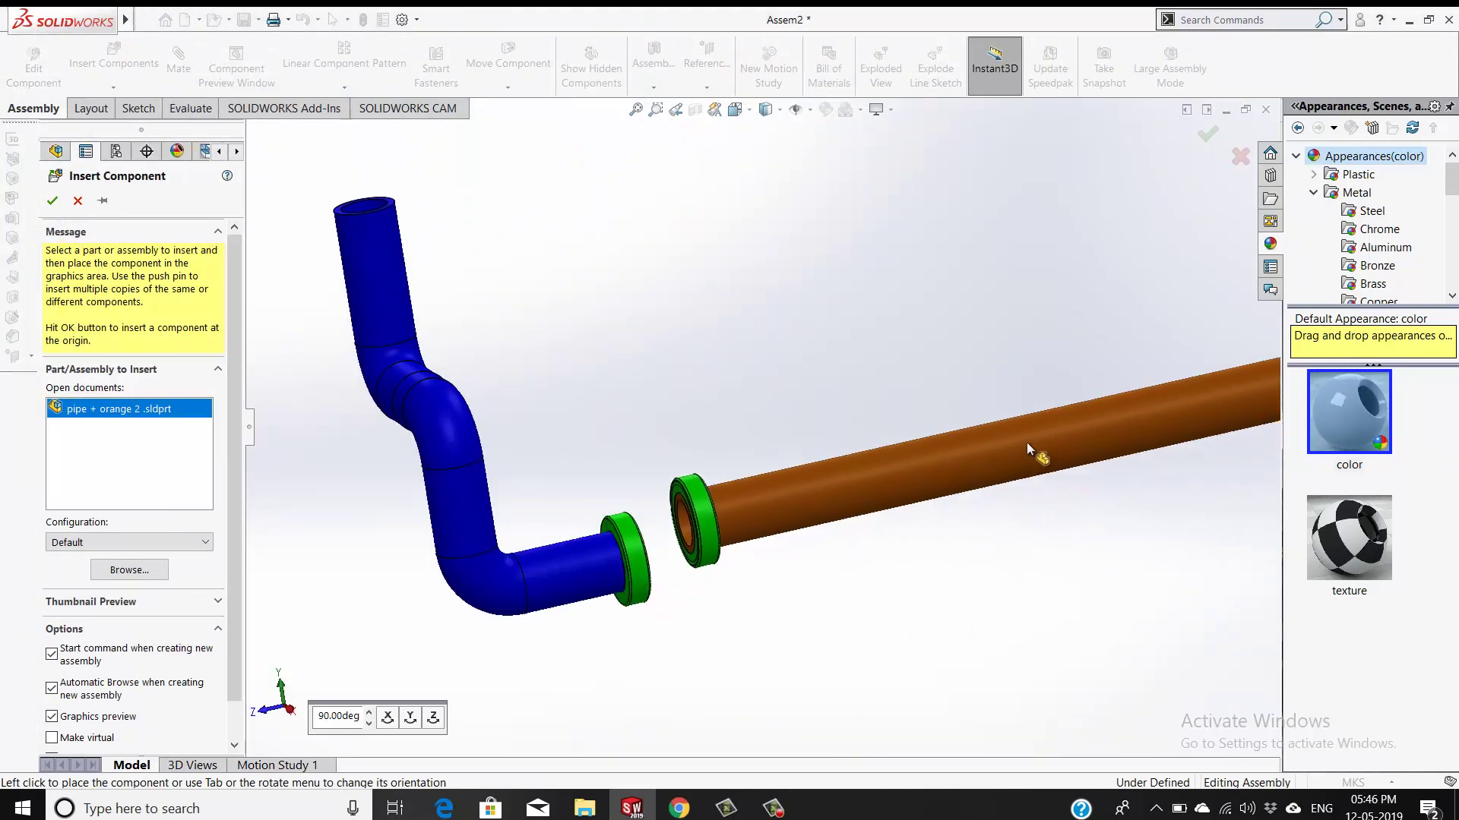
pyautogui.click(1009, 422)
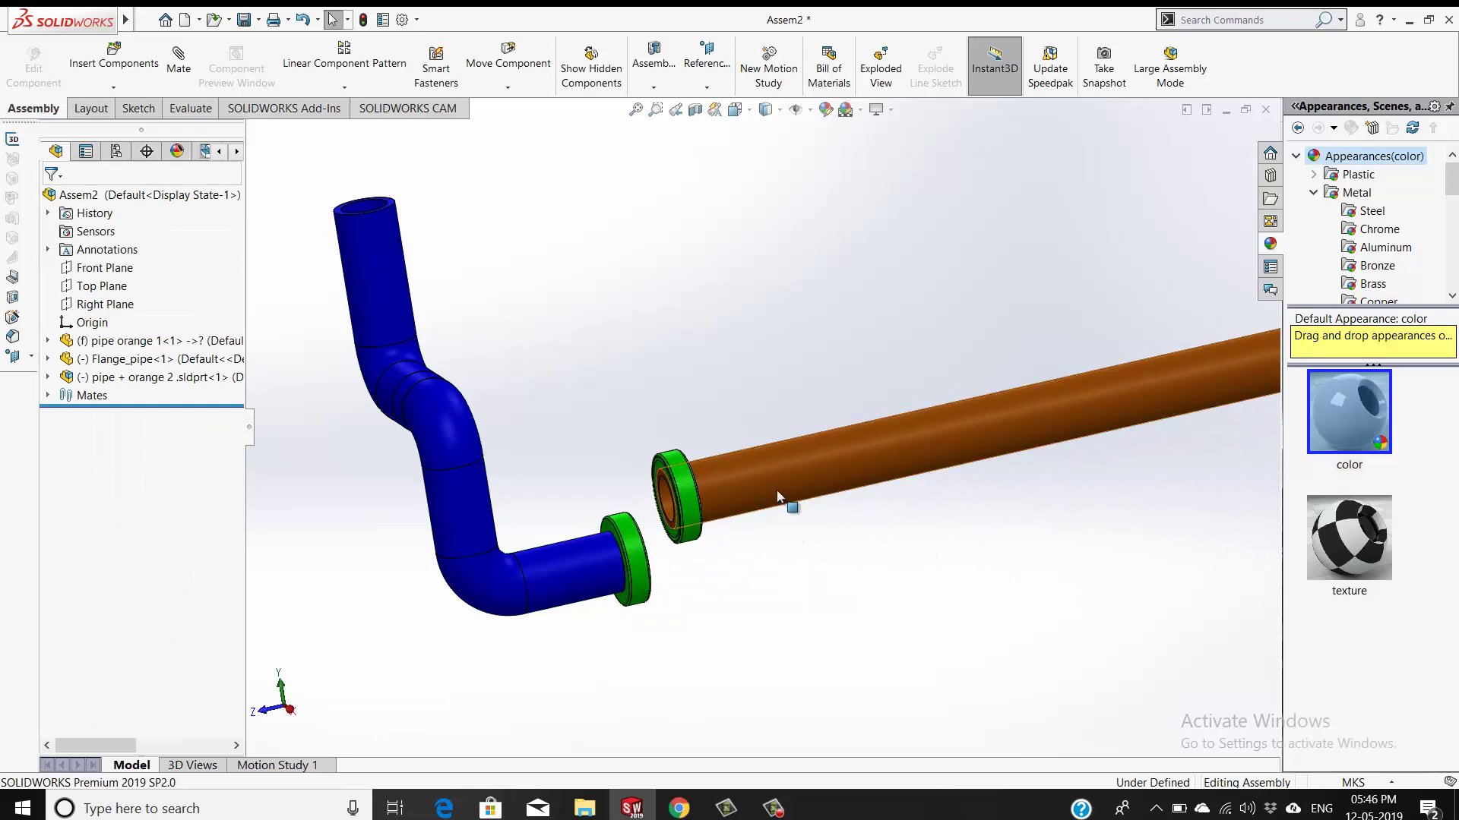
pyautogui.scroll(4, 773, 529)
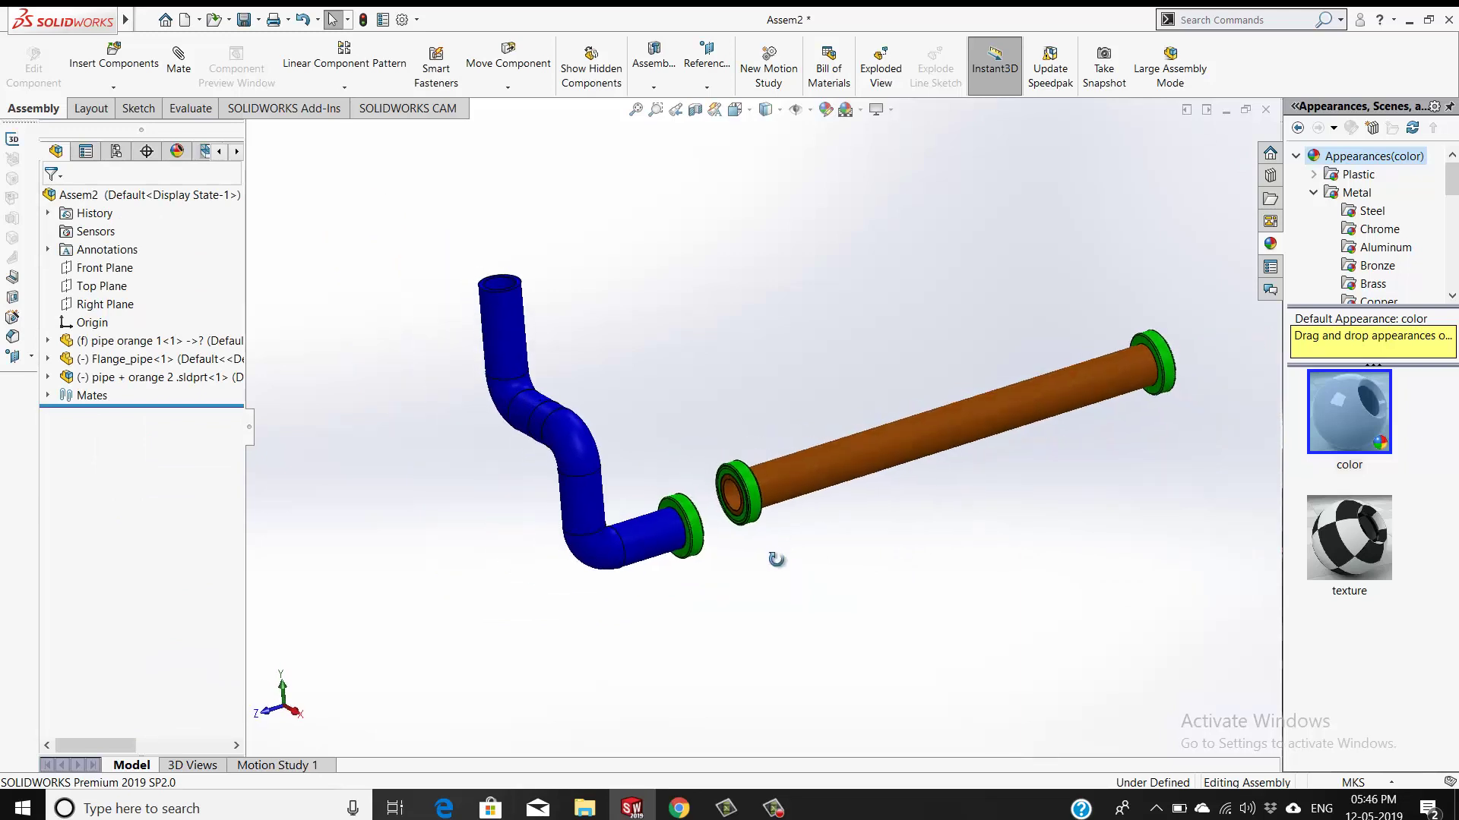
pyautogui.scroll(-3, 770, 524)
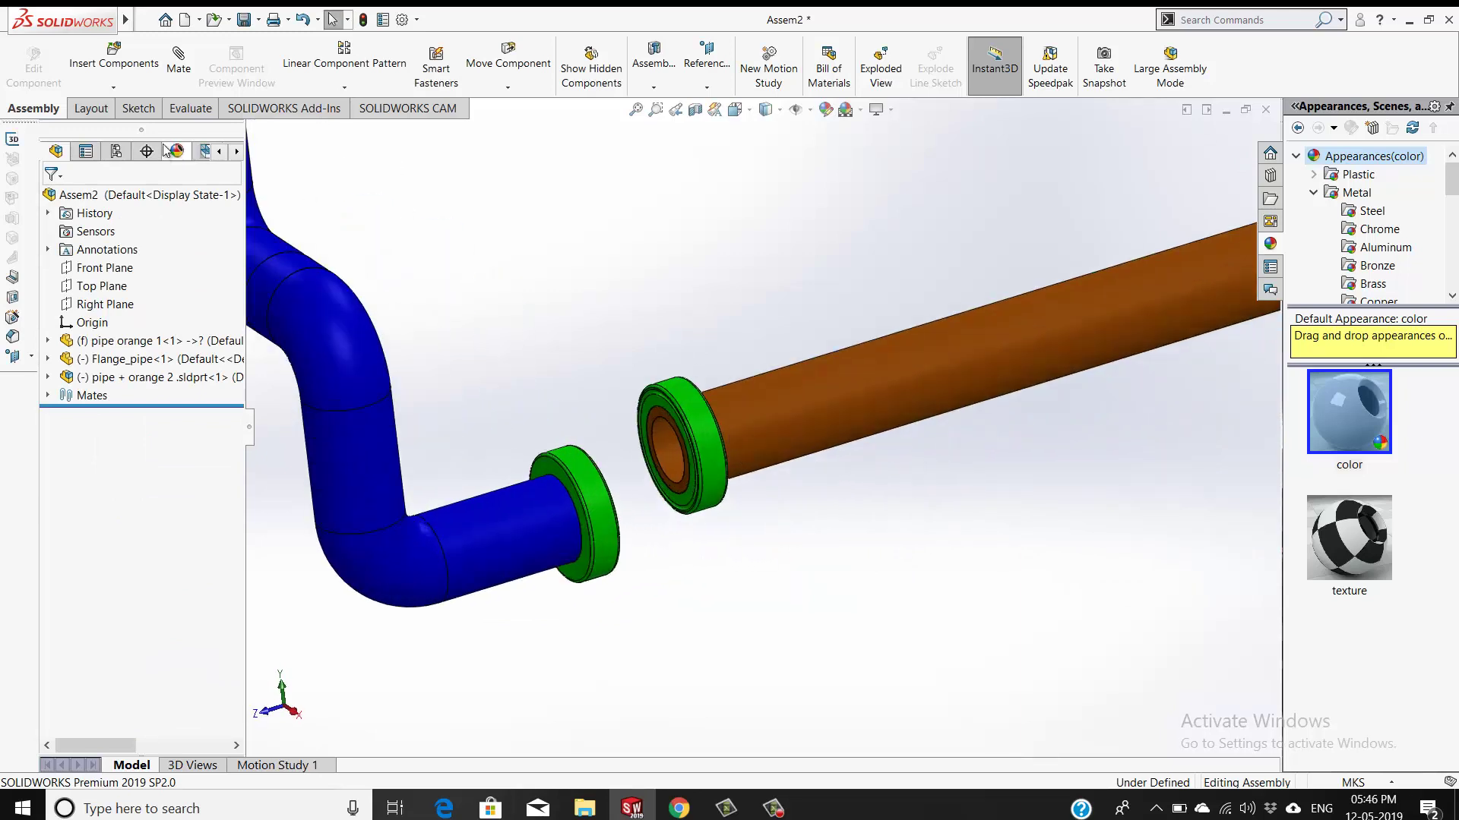
# Mate the orange pipe's round face concentric with the blue pipe's flanged end
pyautogui.click(179, 70)
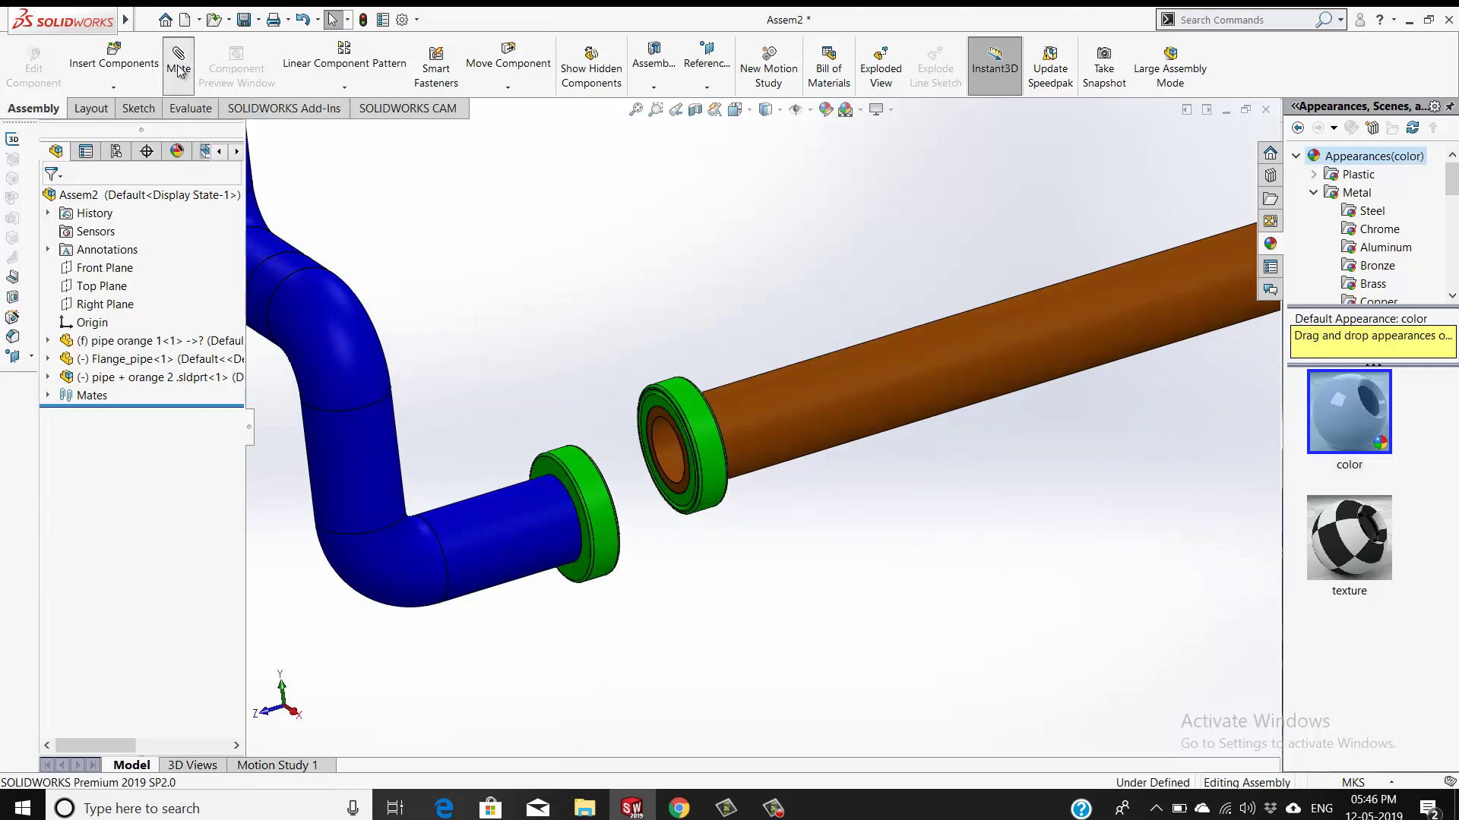
pyautogui.click(942, 361)
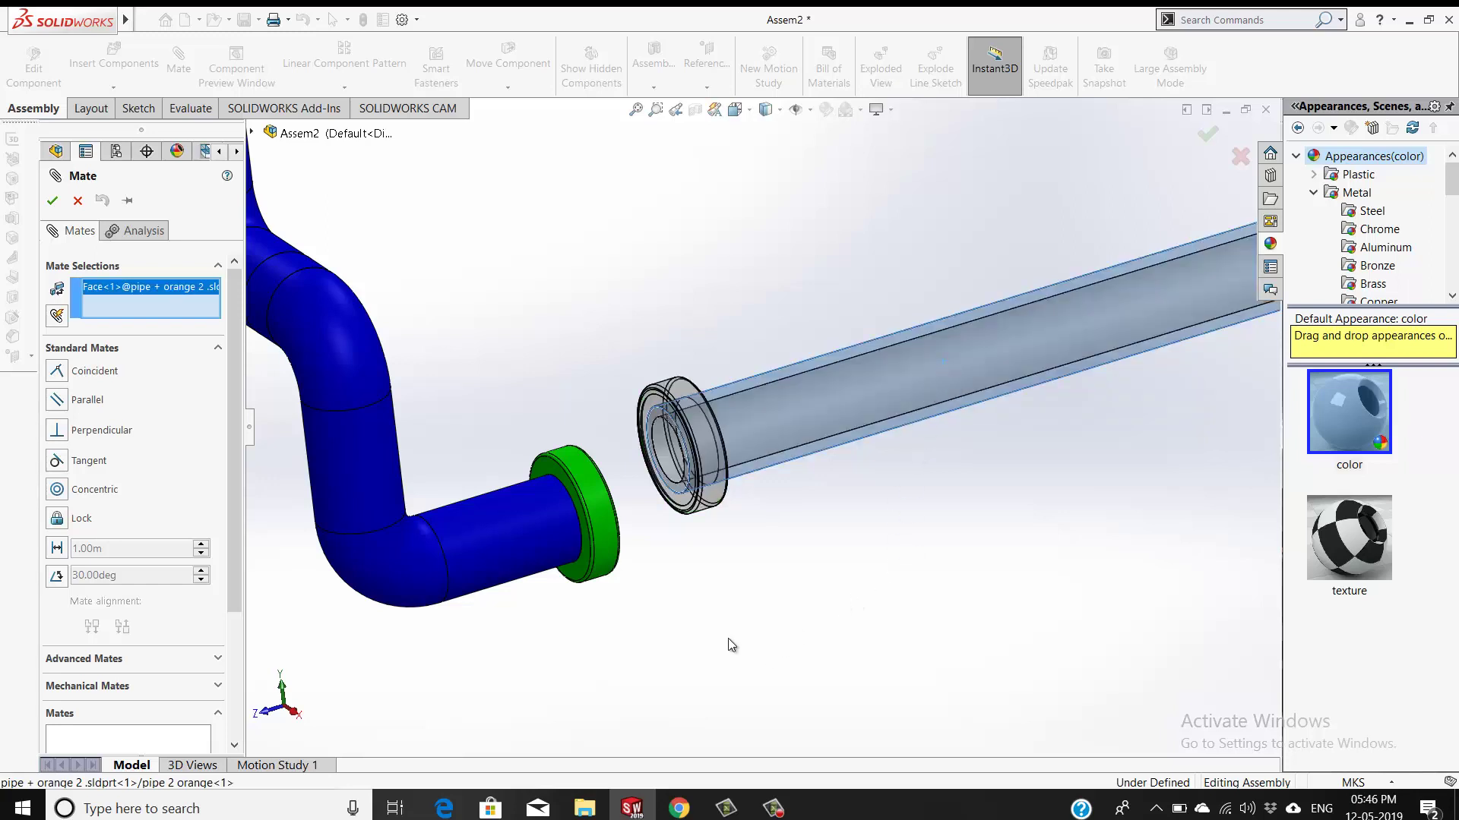
pyautogui.click(498, 537)
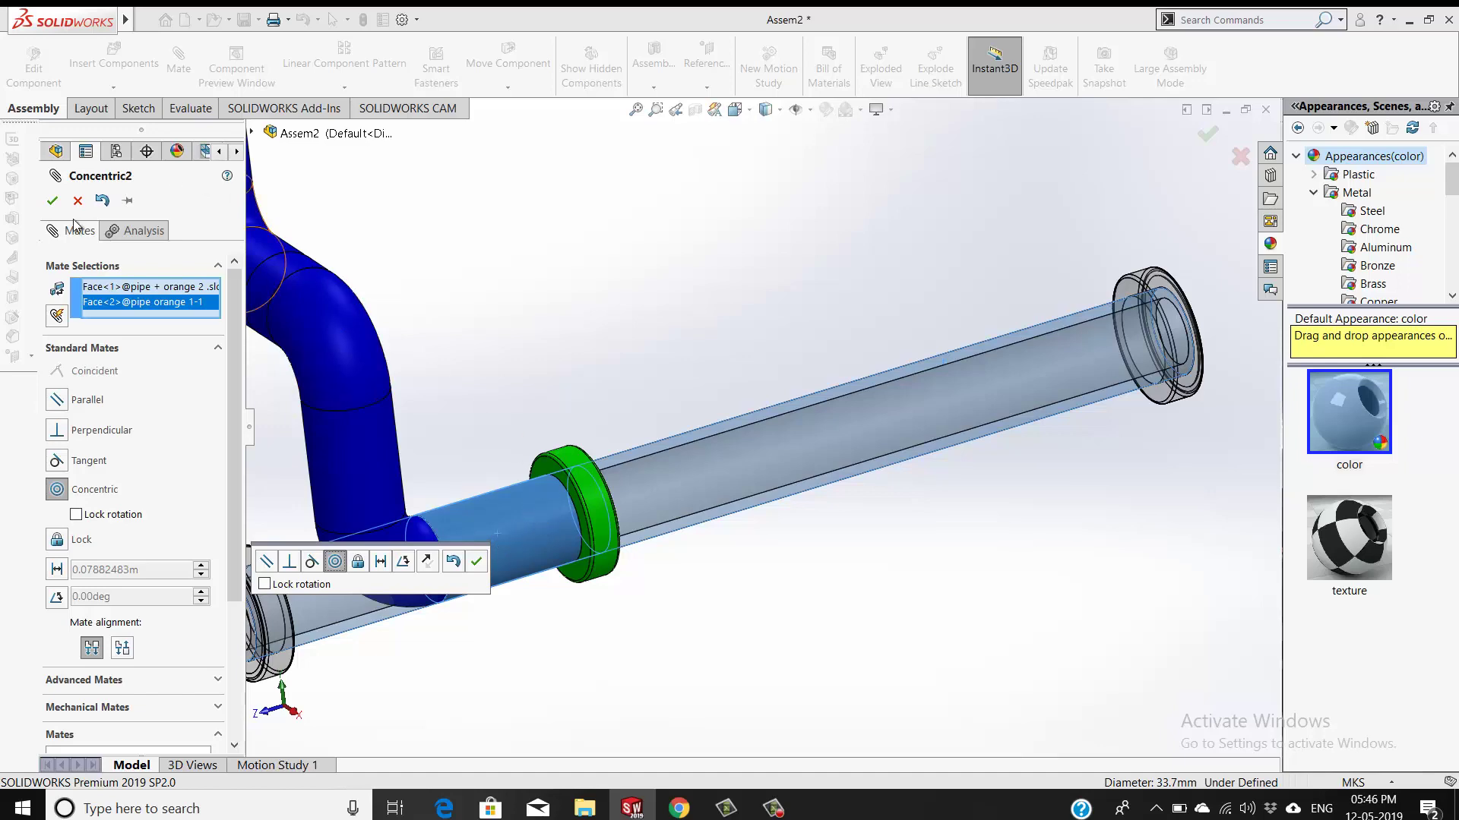
pyautogui.click(52, 202)
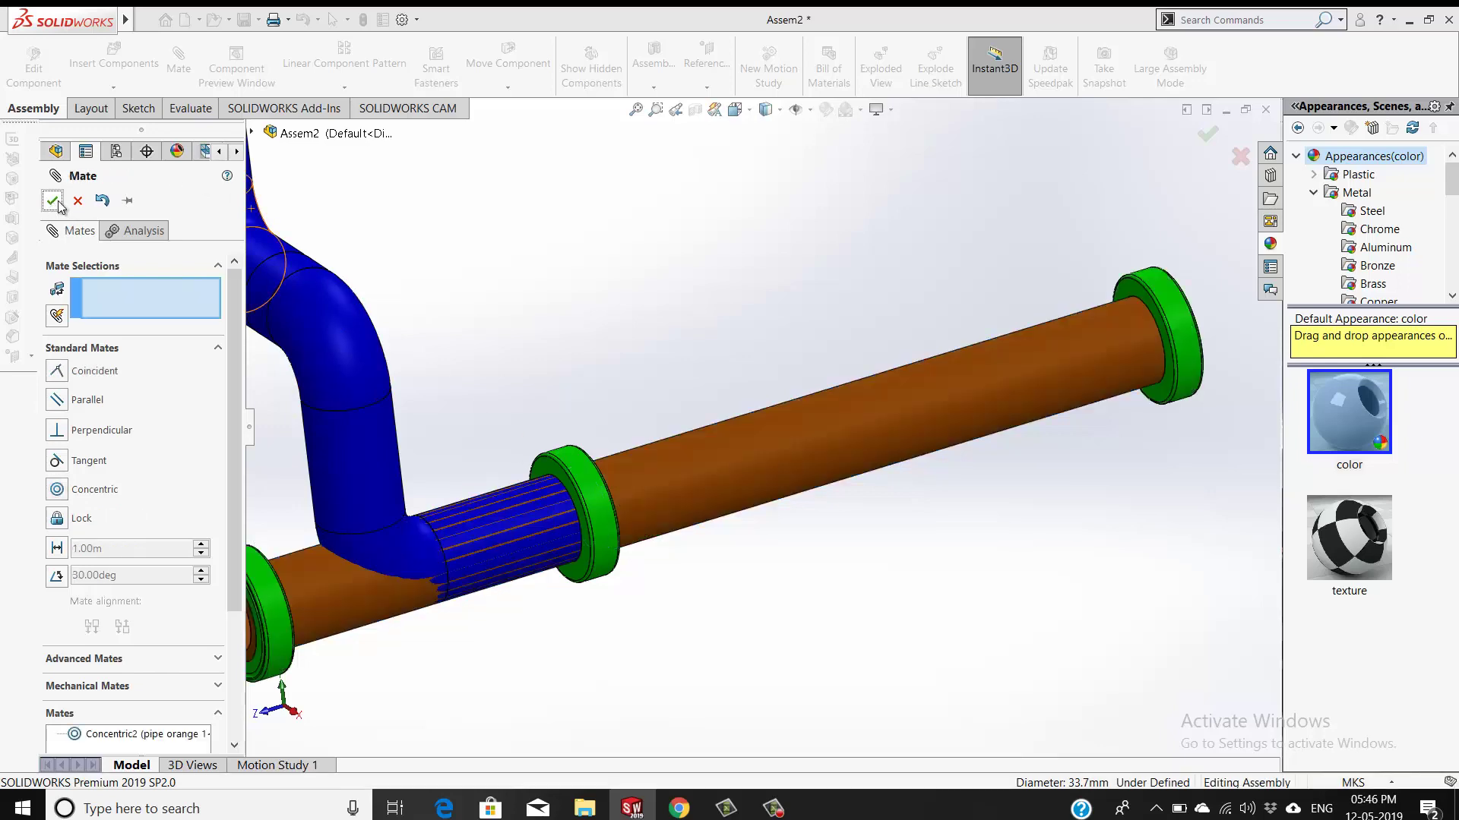
pyautogui.click(52, 202)
pyautogui.scroll(3, 512, 434)
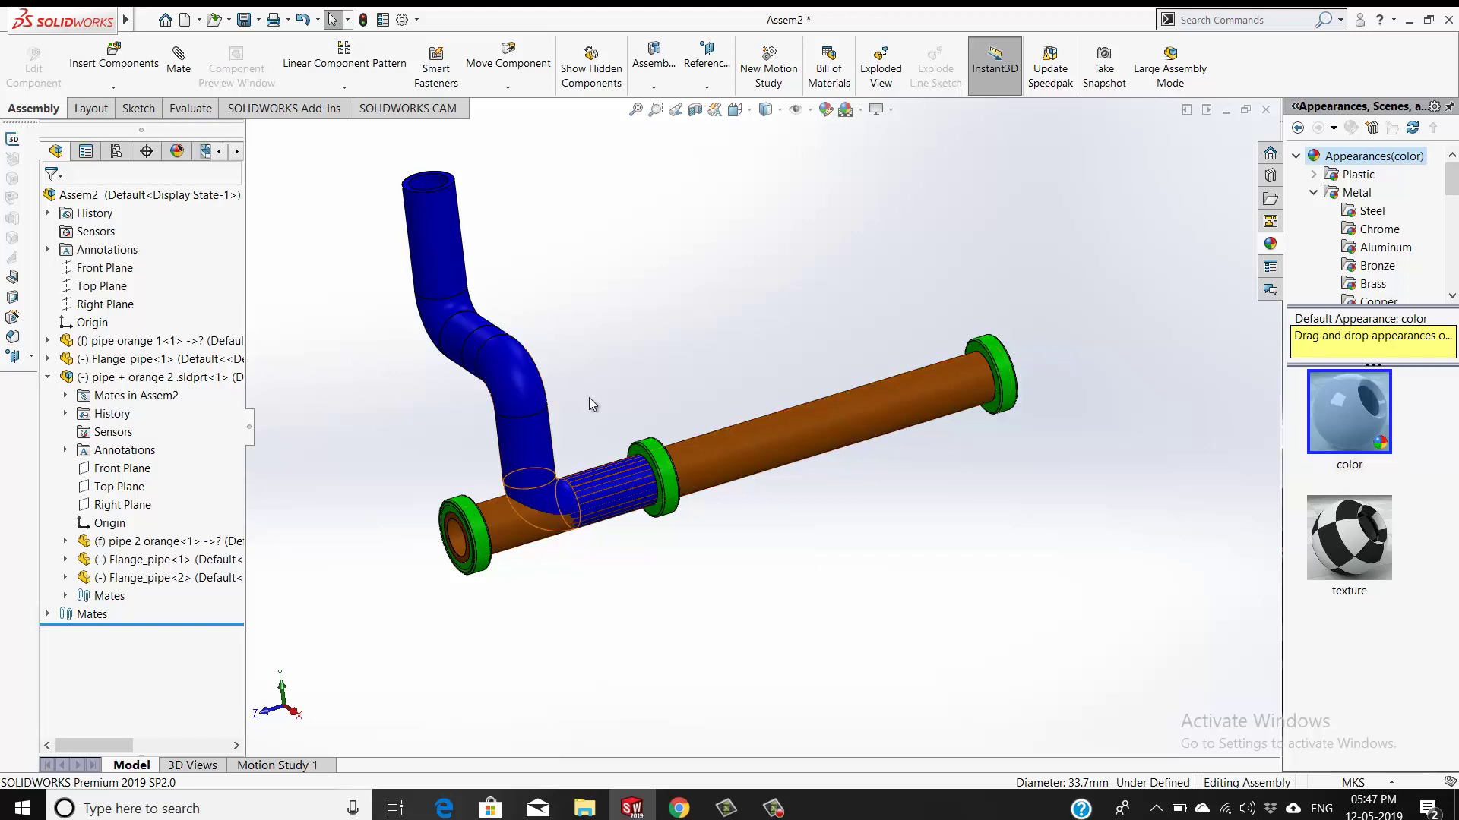
# Use Move Component to drag the orange pipe outward along the shared axis, clear of the flange
pyautogui.click(508, 88)
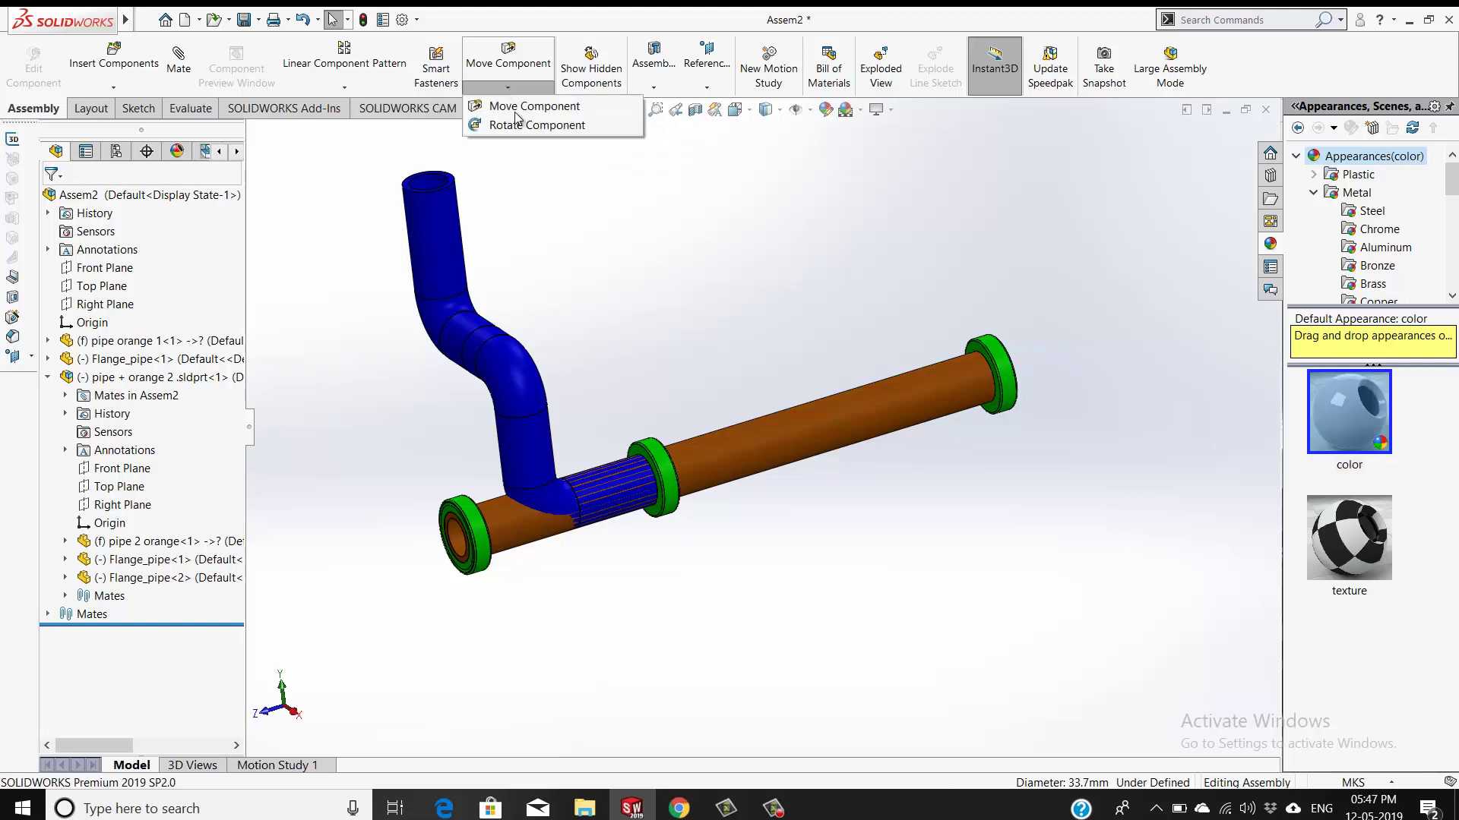
pyautogui.click(529, 106)
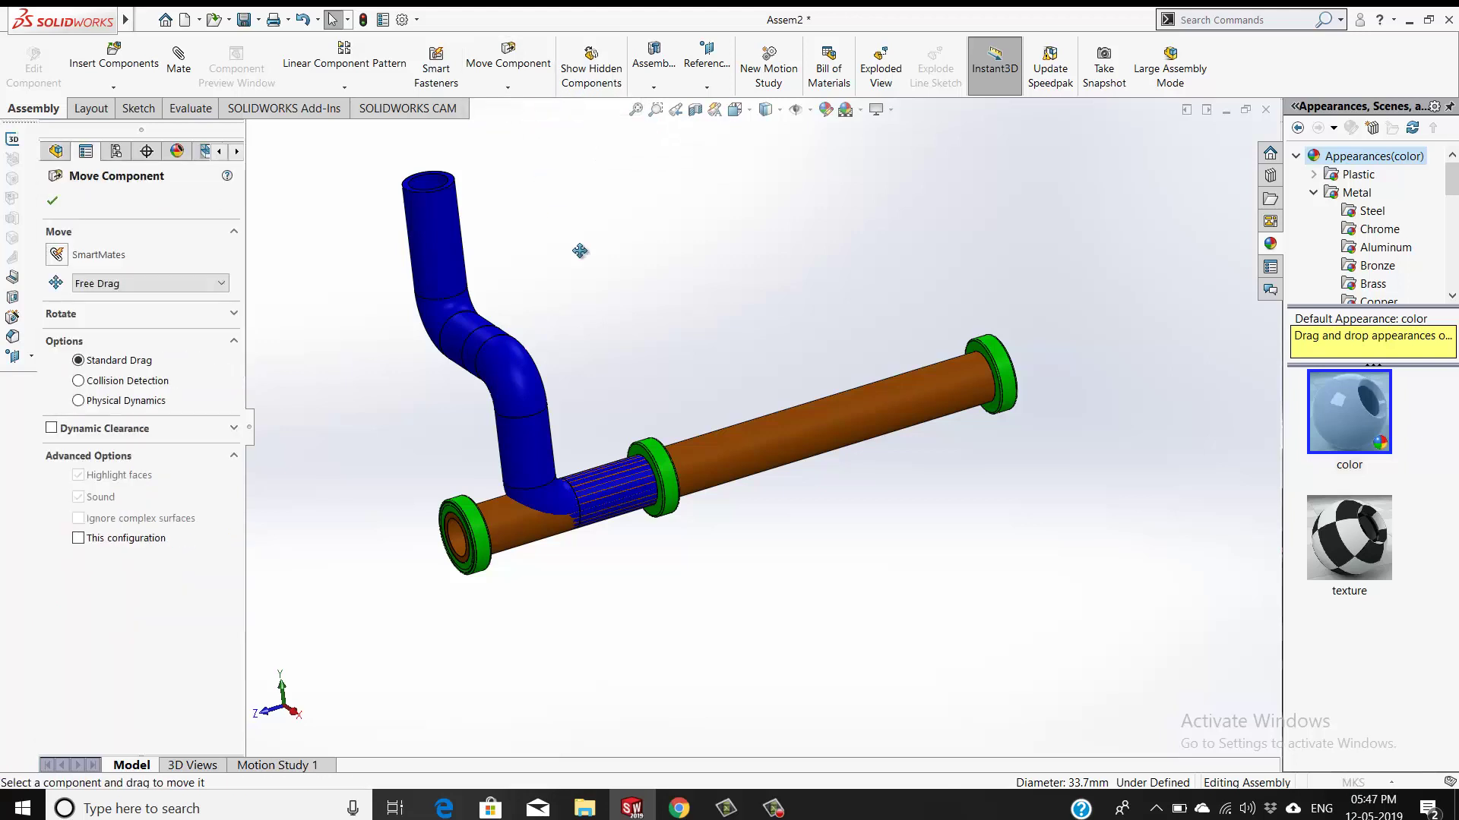
pyautogui.moveTo(733, 448); pyautogui.dragTo(1012, 368)
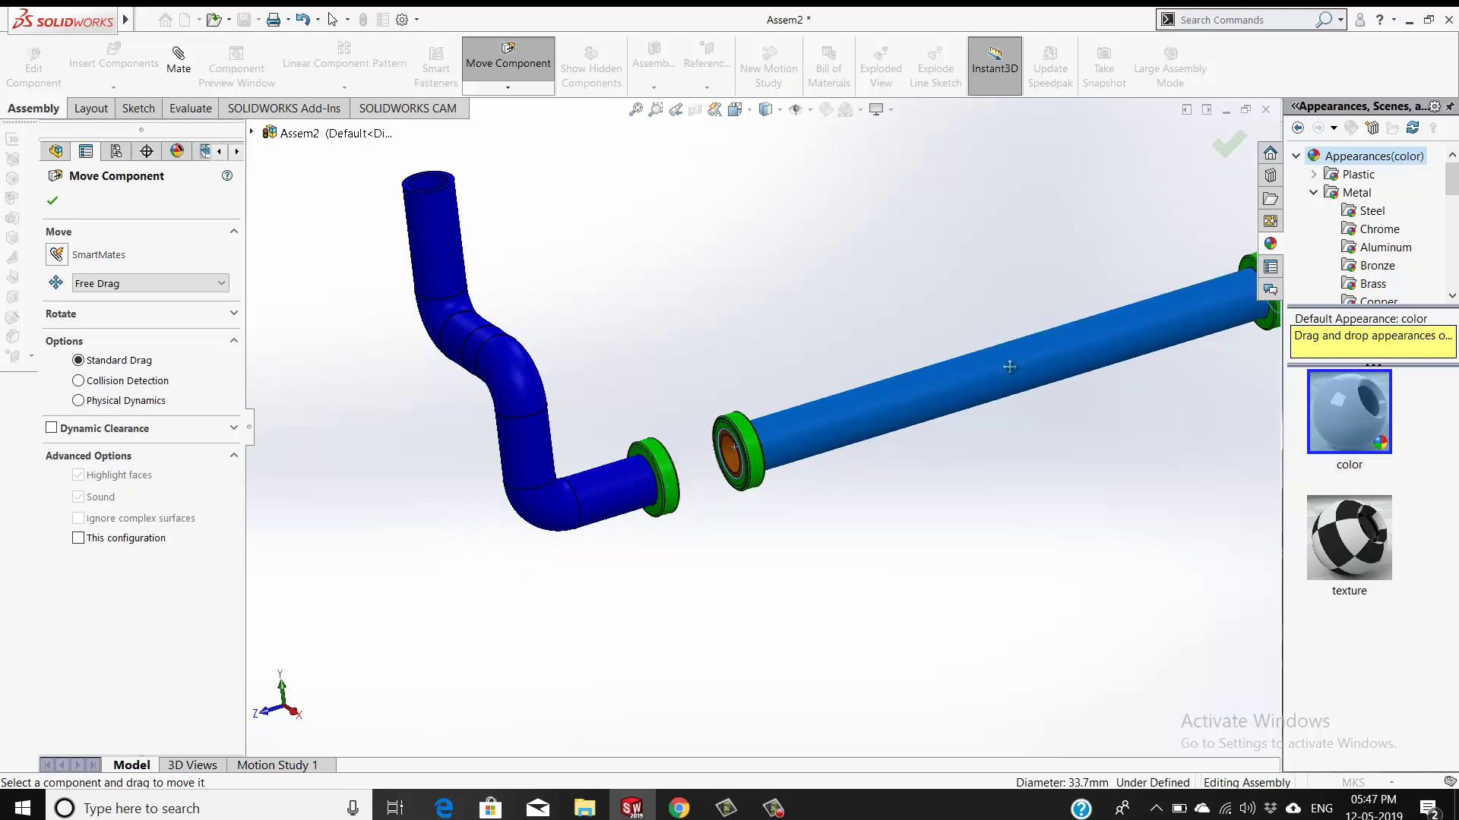
pyautogui.click(52, 202)
# Mate the orange pipe's flange face coincident against the bent pipe's green flange face
pyautogui.press('f')
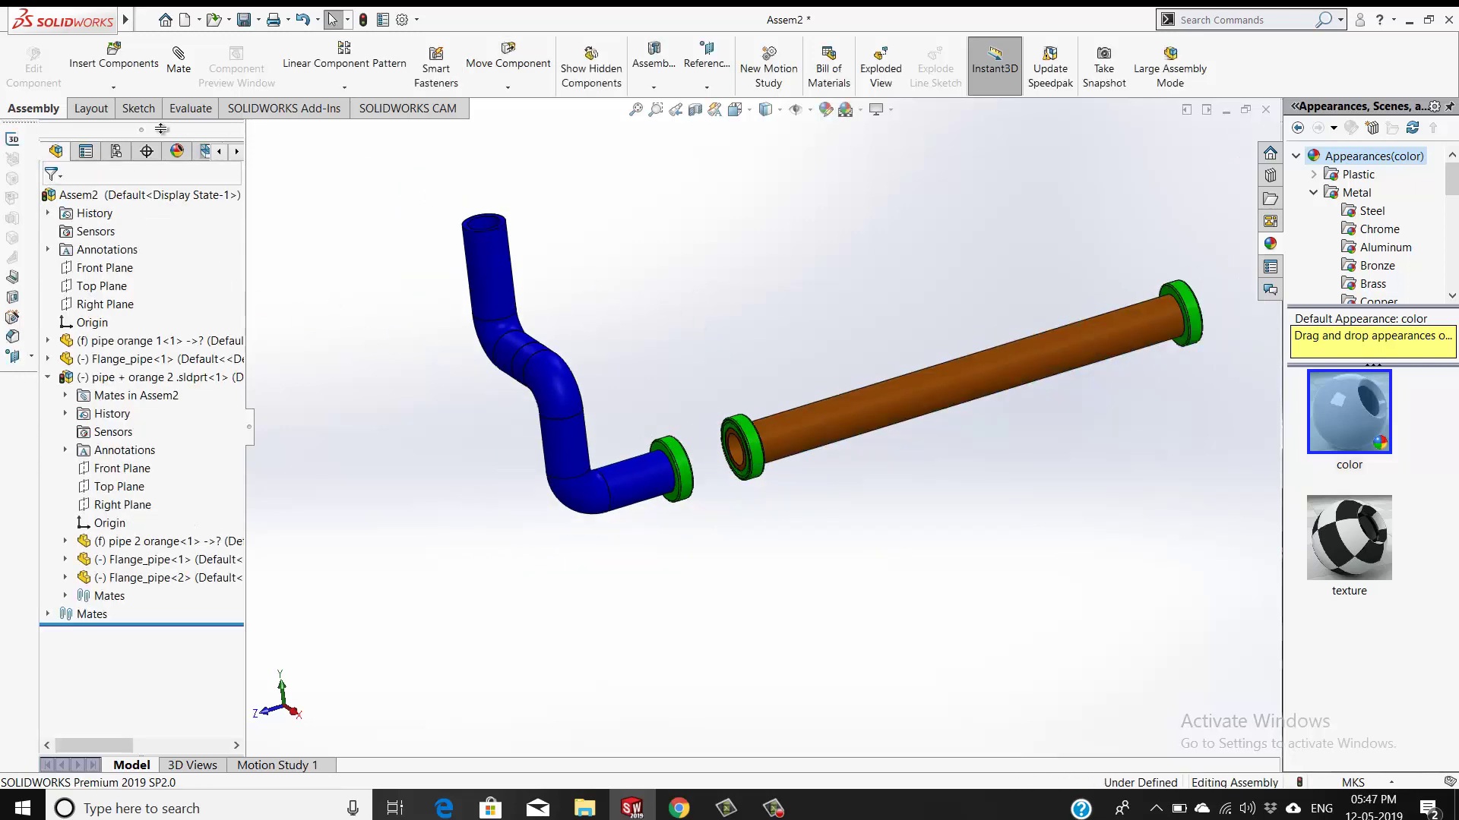
pyautogui.click(179, 57)
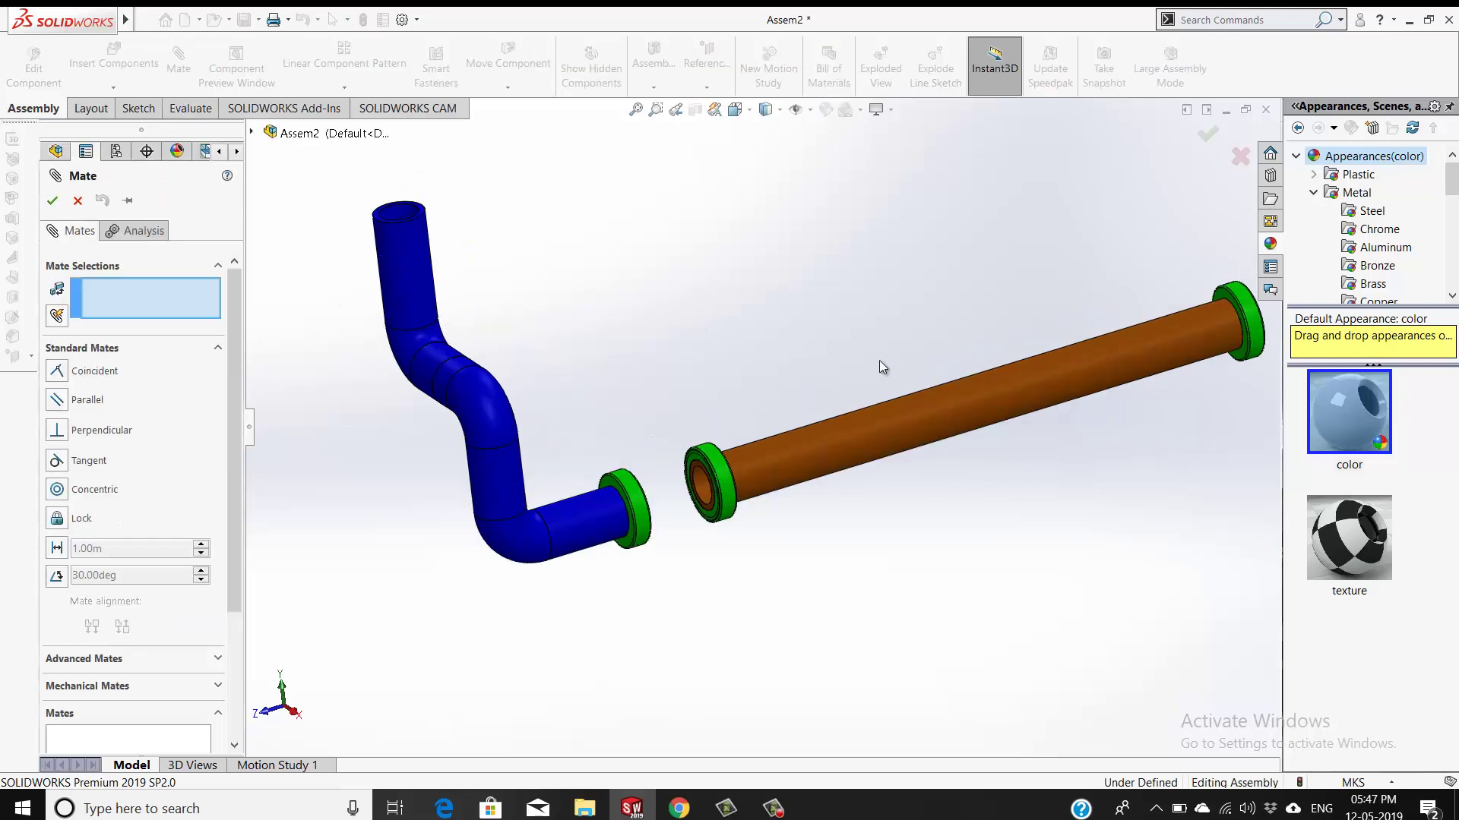
pyautogui.scroll(-3, 679, 476)
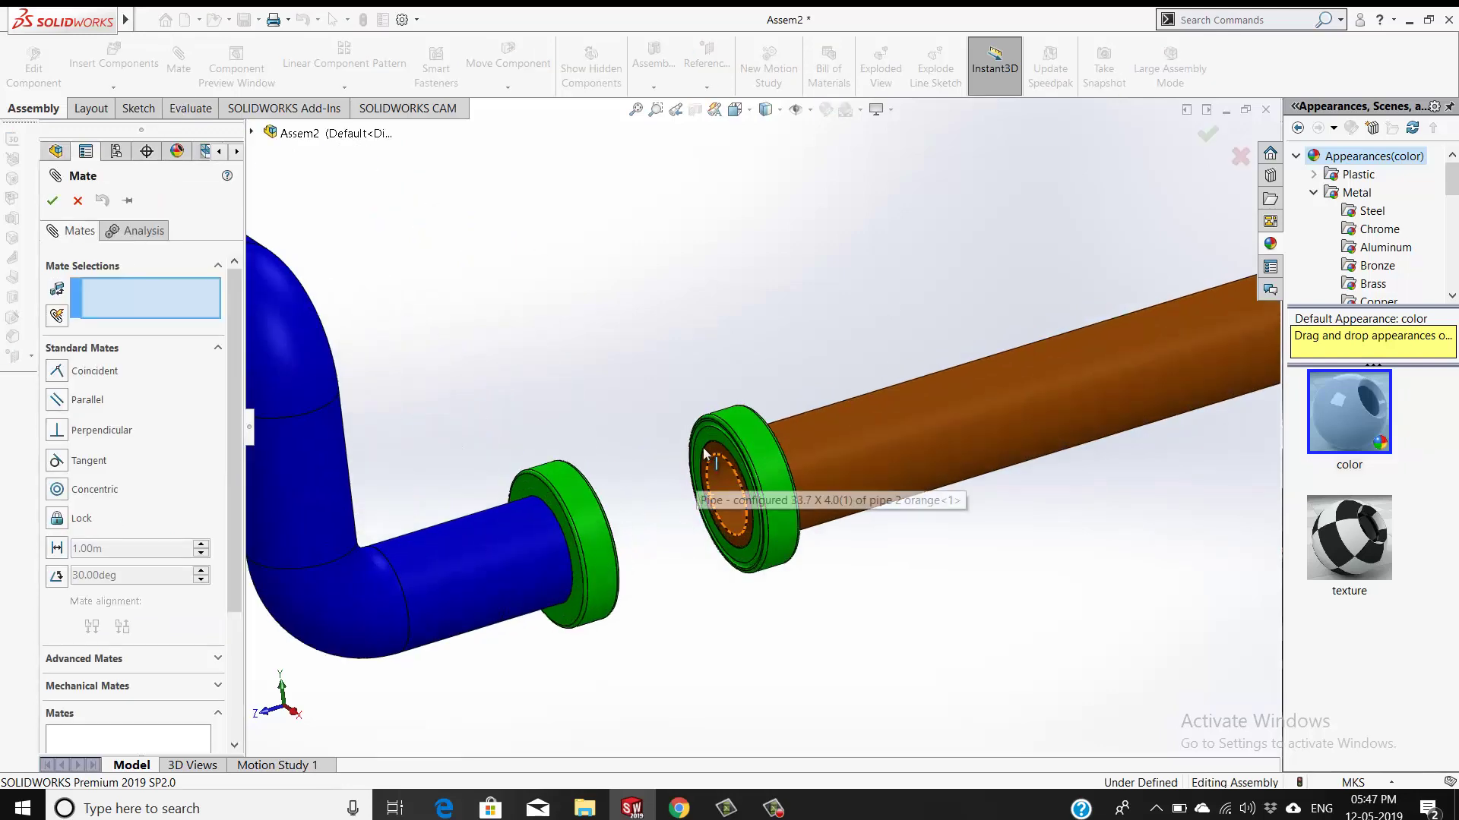
pyautogui.click(705, 452)
pyautogui.scroll(4, 722, 456)
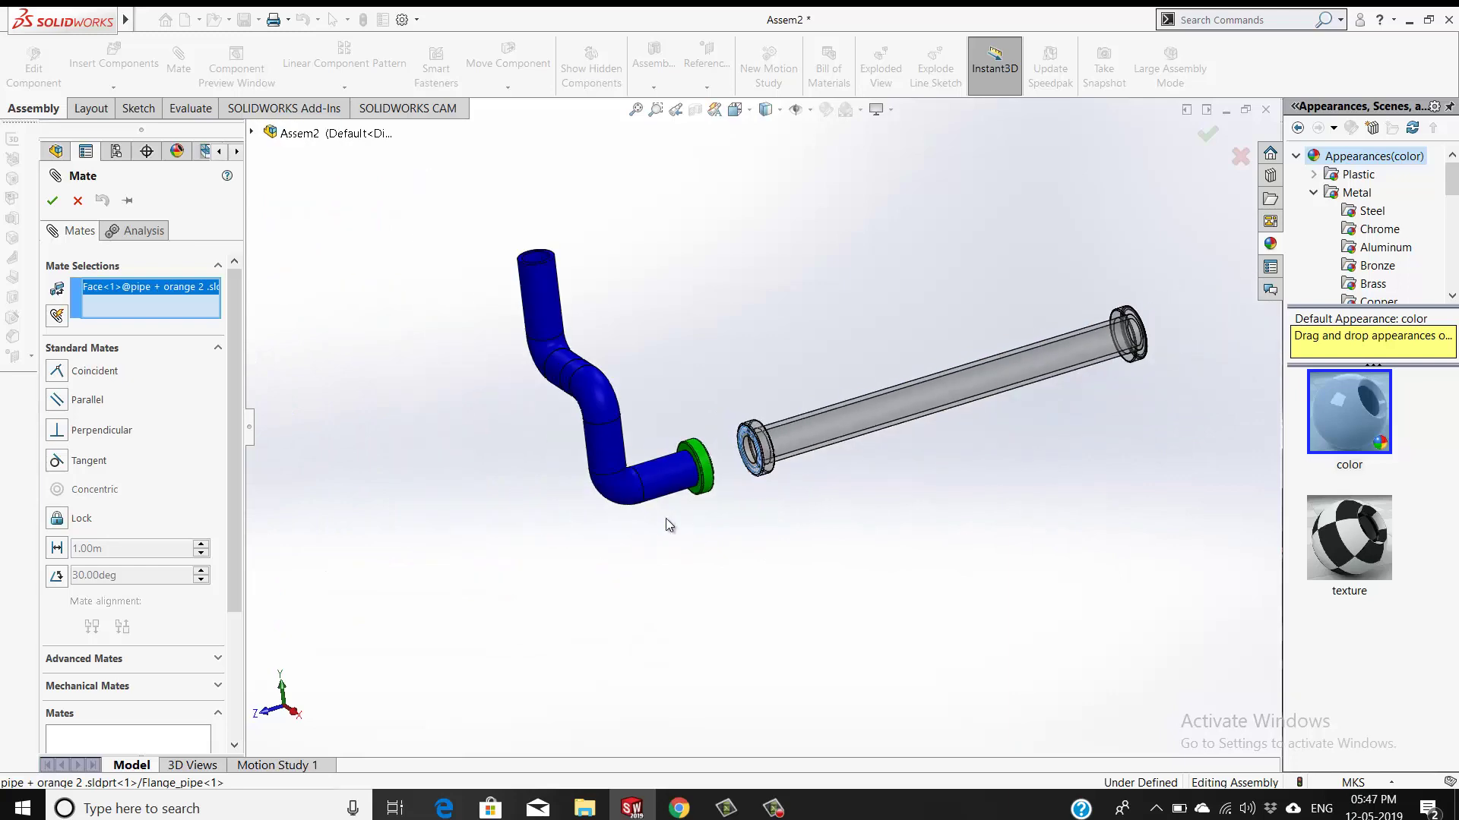
pyautogui.moveTo(732, 535); pyautogui.dragTo(766, 454, button='middle')
pyautogui.scroll(-3, 752, 452)
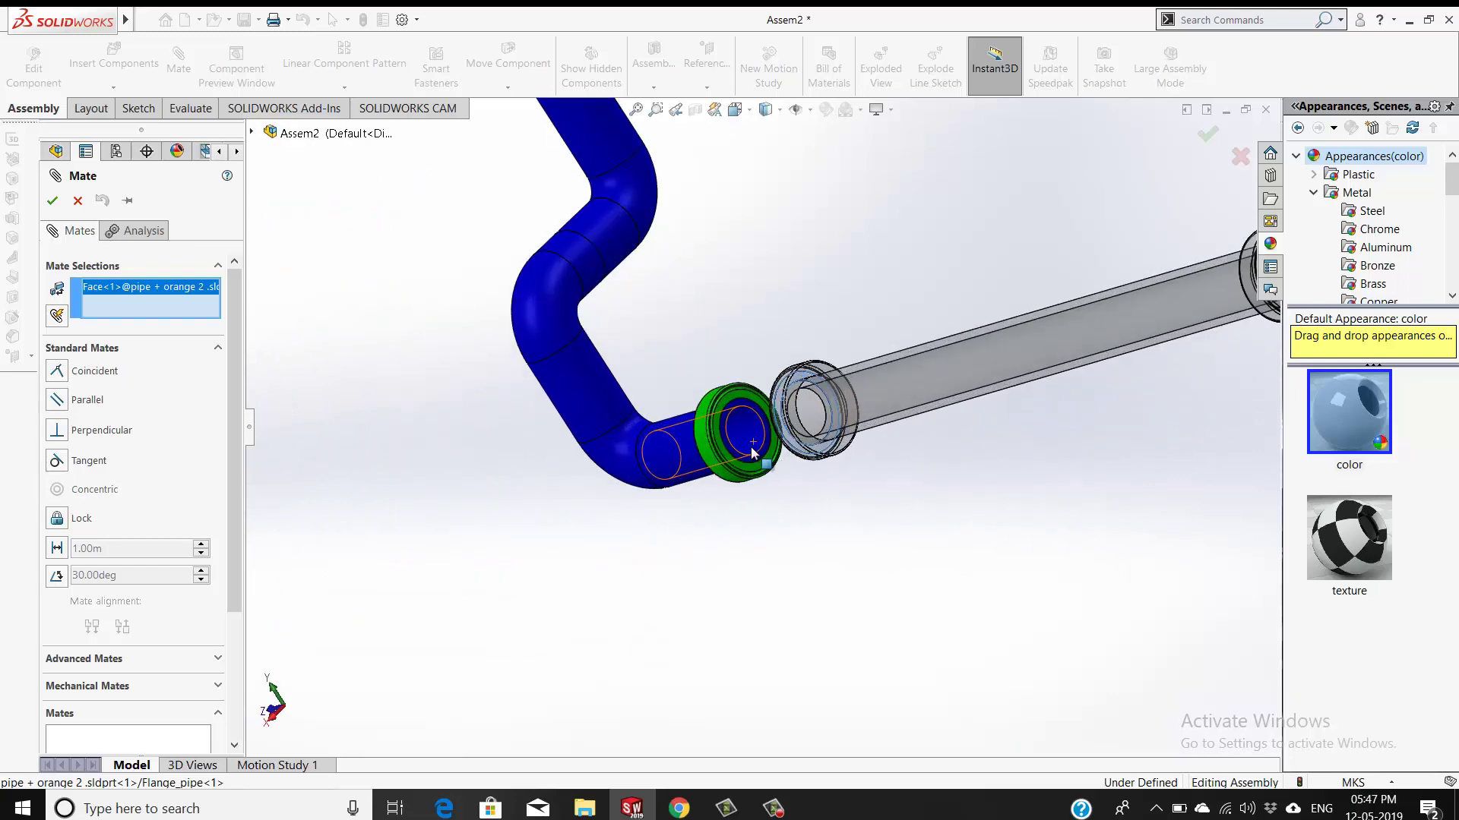
pyautogui.scroll(-2, 752, 454)
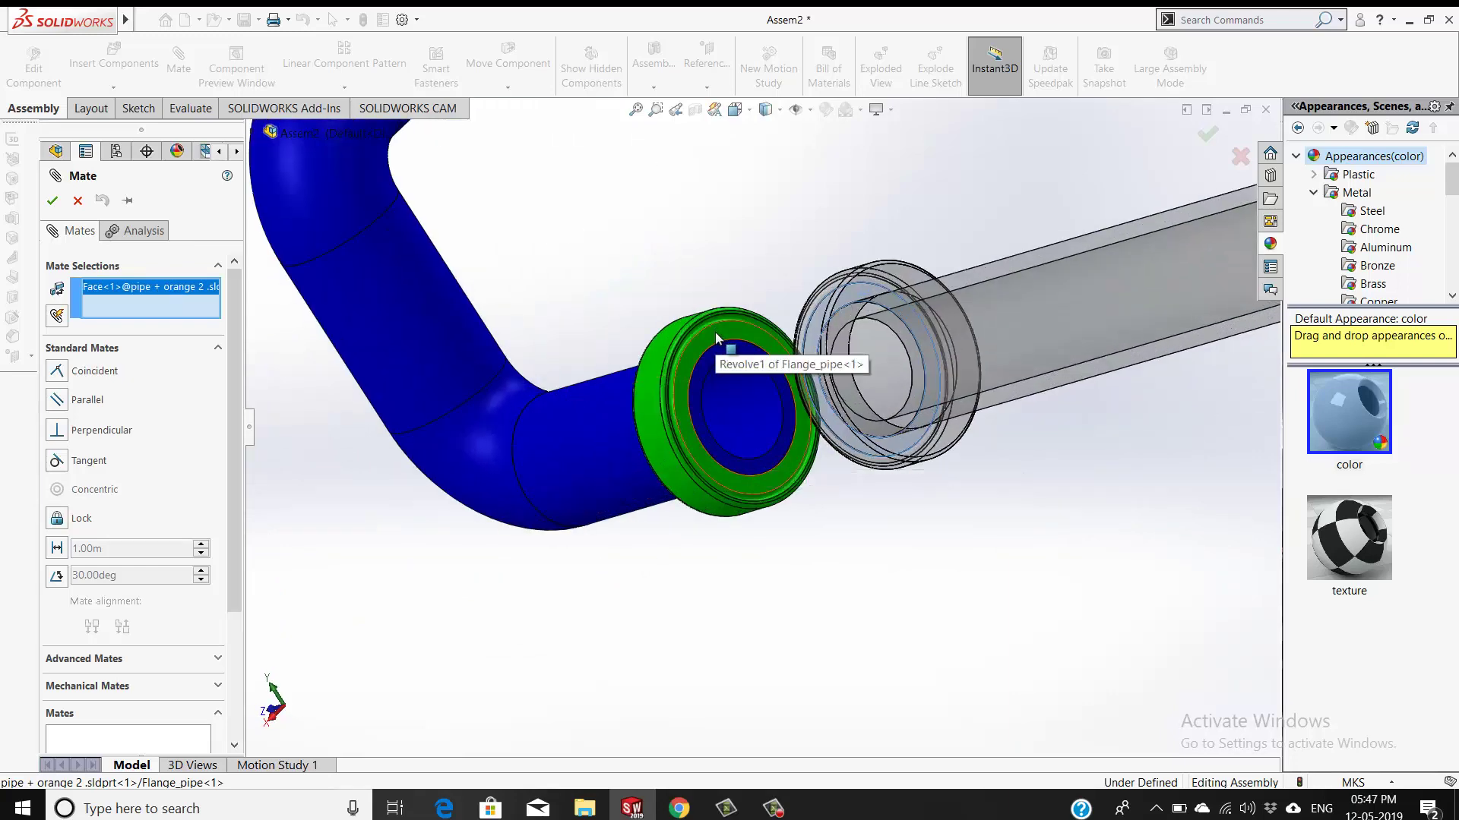
pyautogui.click(715, 331)
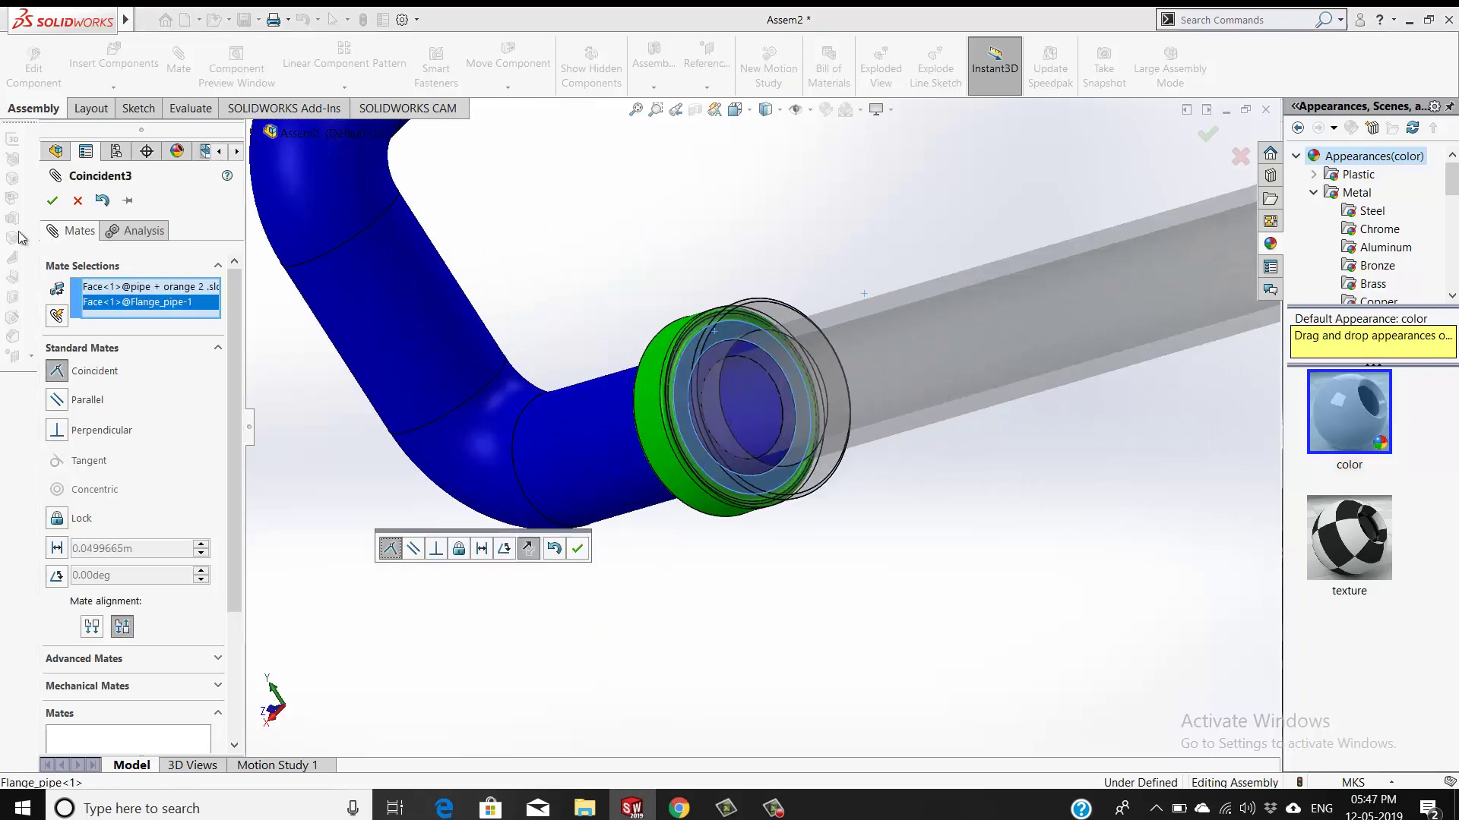
pyautogui.click(52, 200)
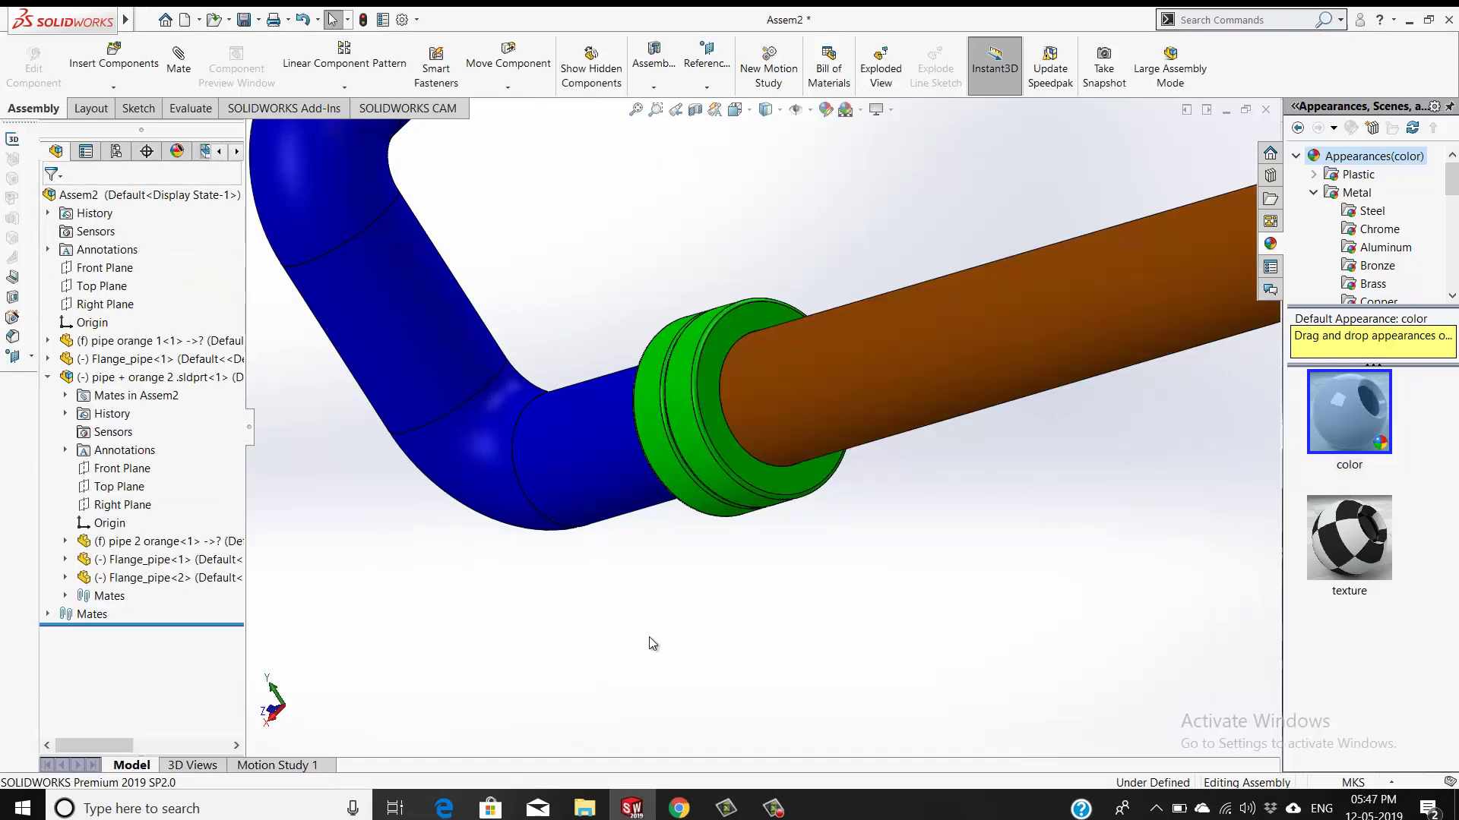
pyautogui.hotkey('ctrl', '7')
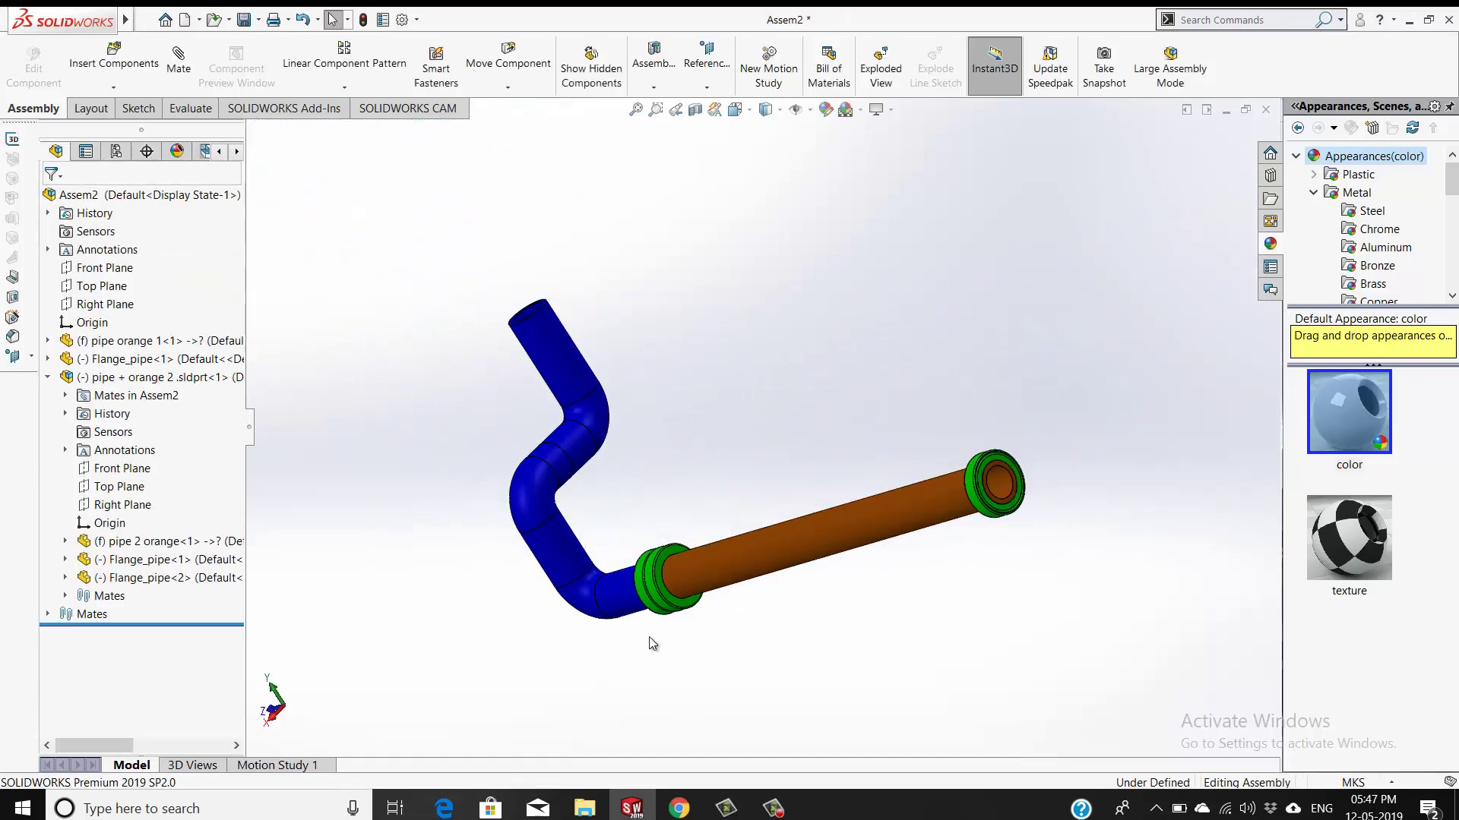
pyautogui.scroll(-2, 746, 468)
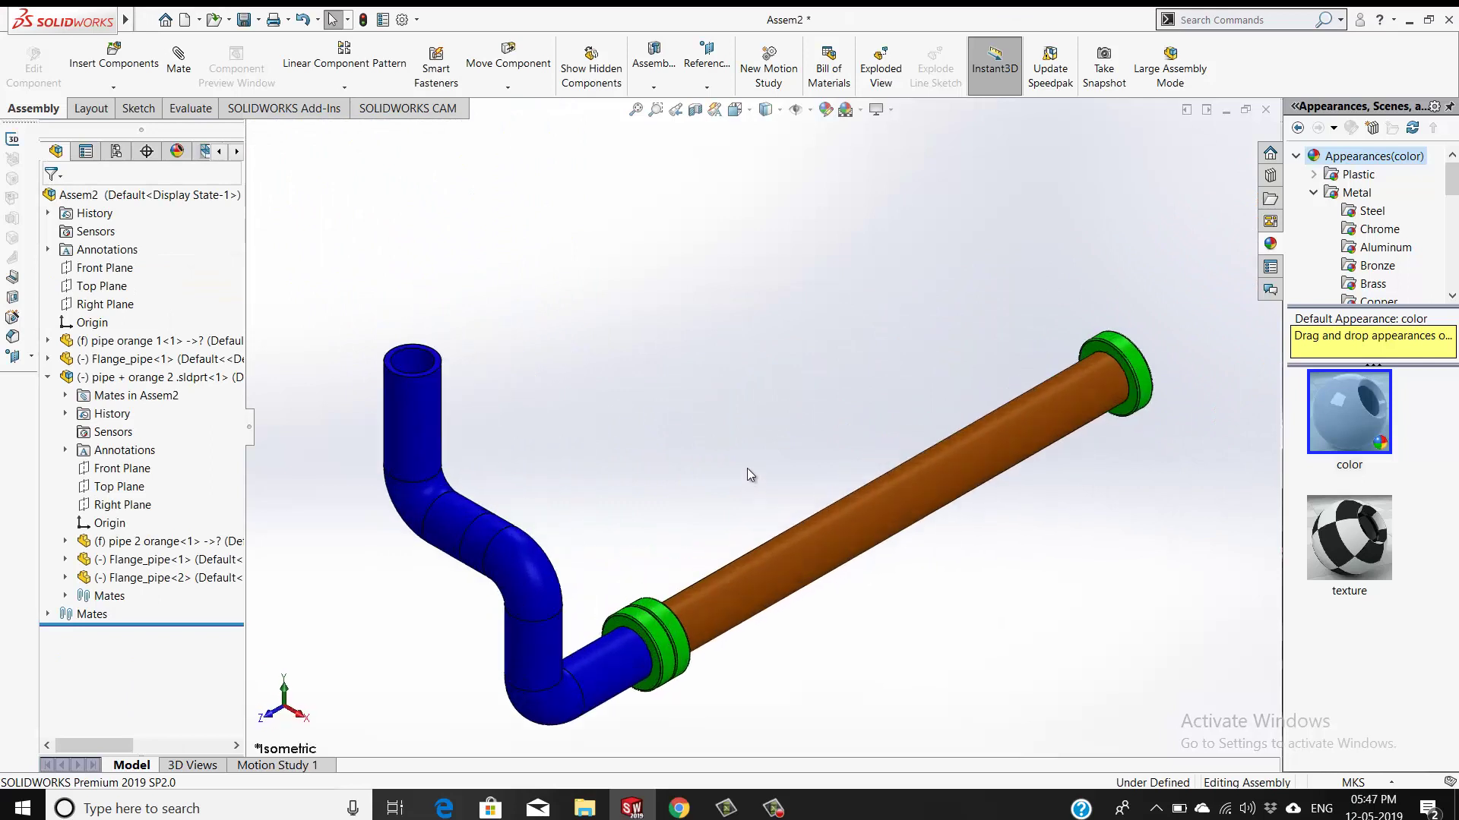
pyautogui.click(114, 88)
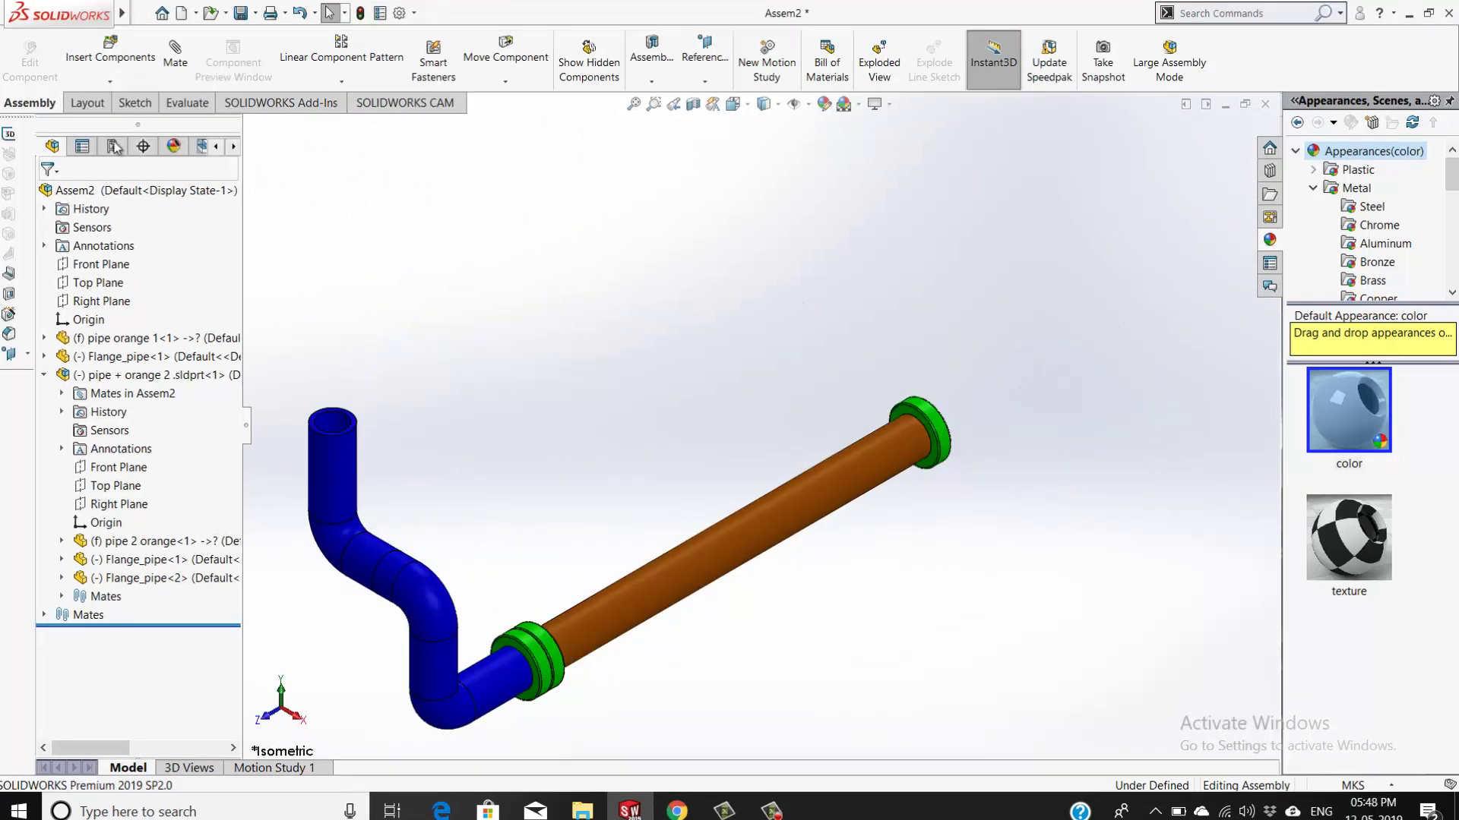
# Insert pipe + orange 3 .sldprt and place it beyond the orange pipe's far green flange
pyautogui.click(110, 80)
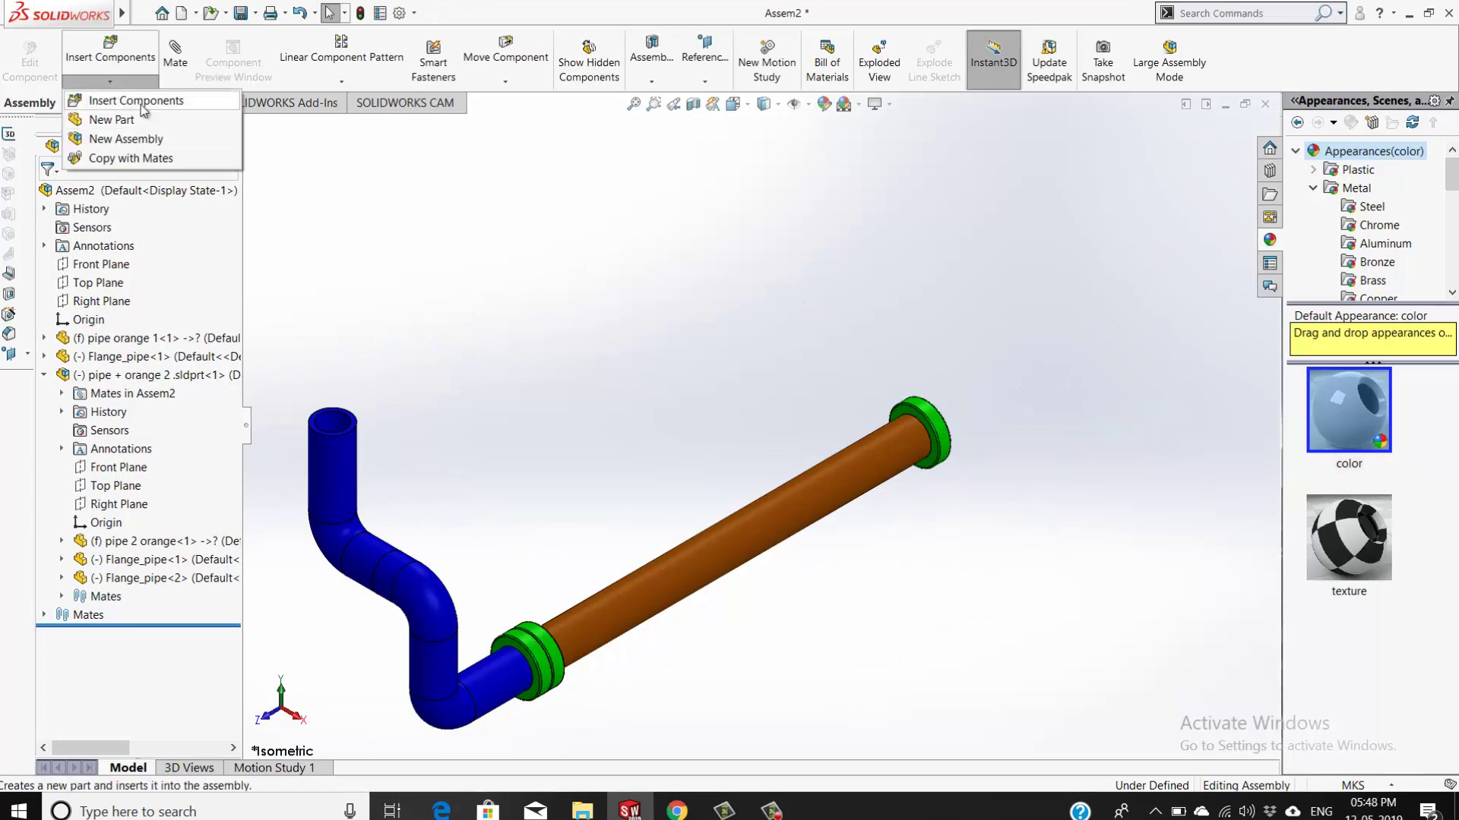
pyautogui.click(141, 105)
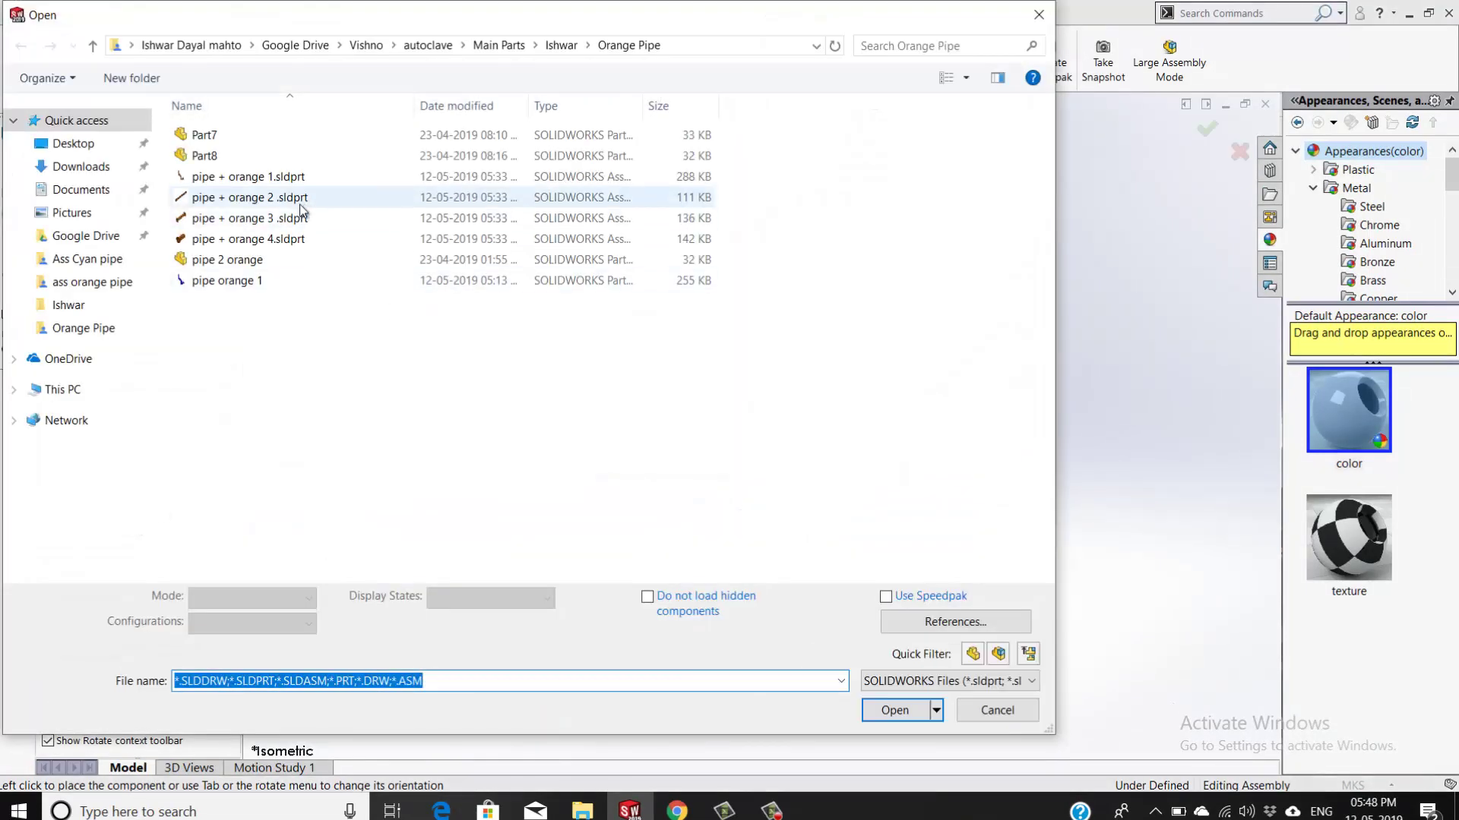
pyautogui.click(269, 224)
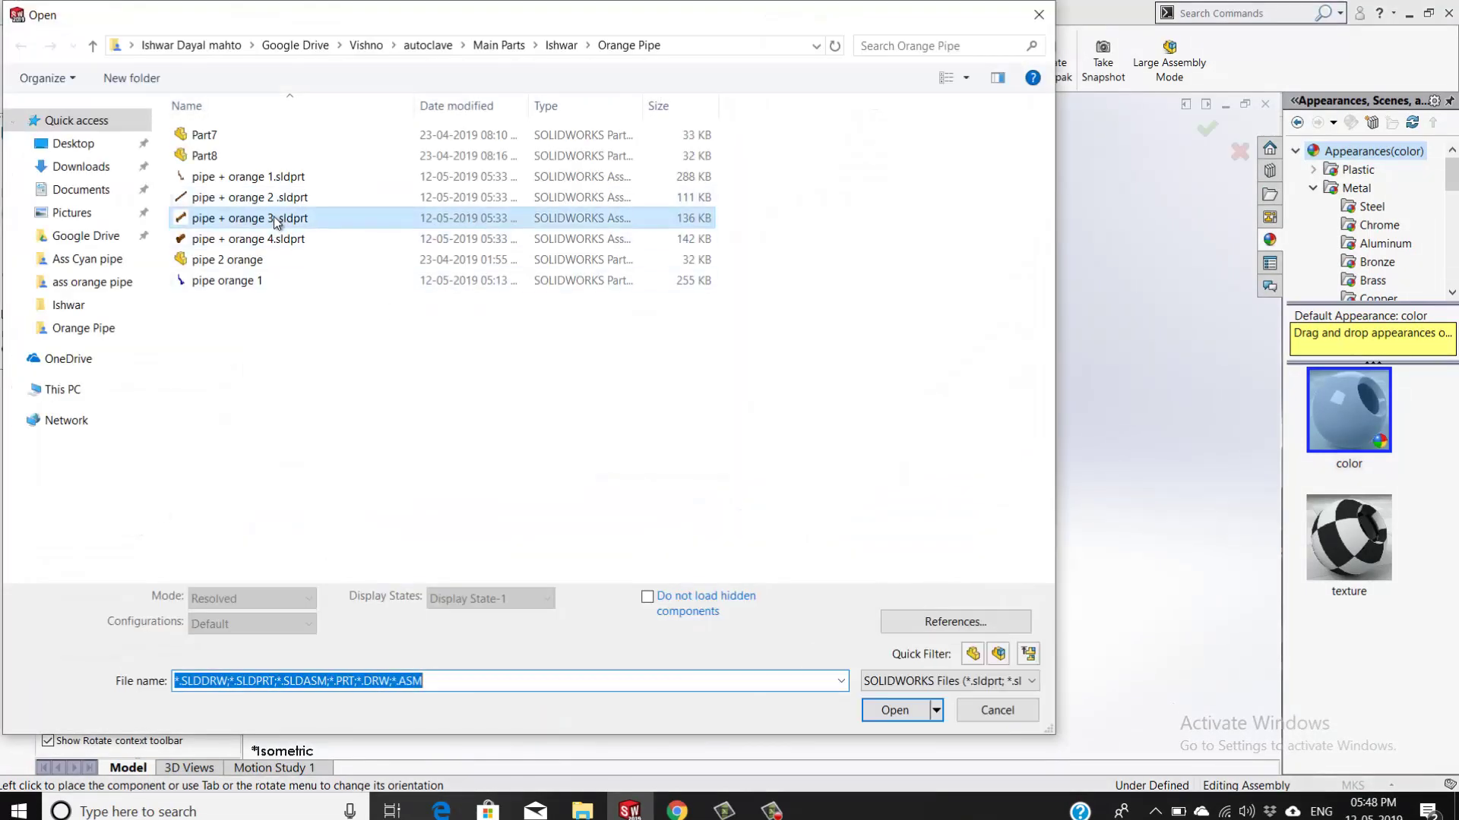
pyautogui.click(897, 708)
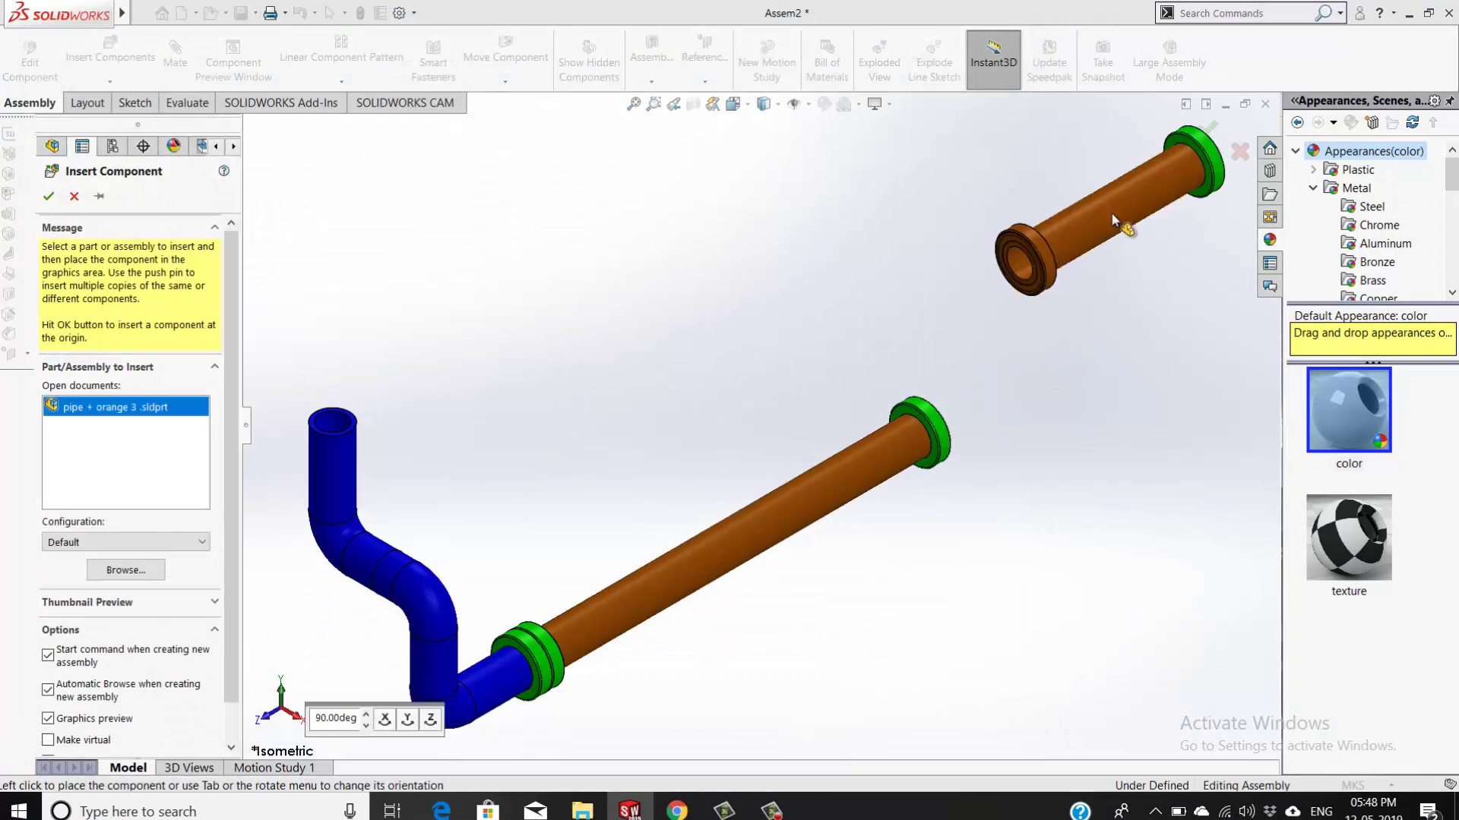
pyautogui.click(1092, 319)
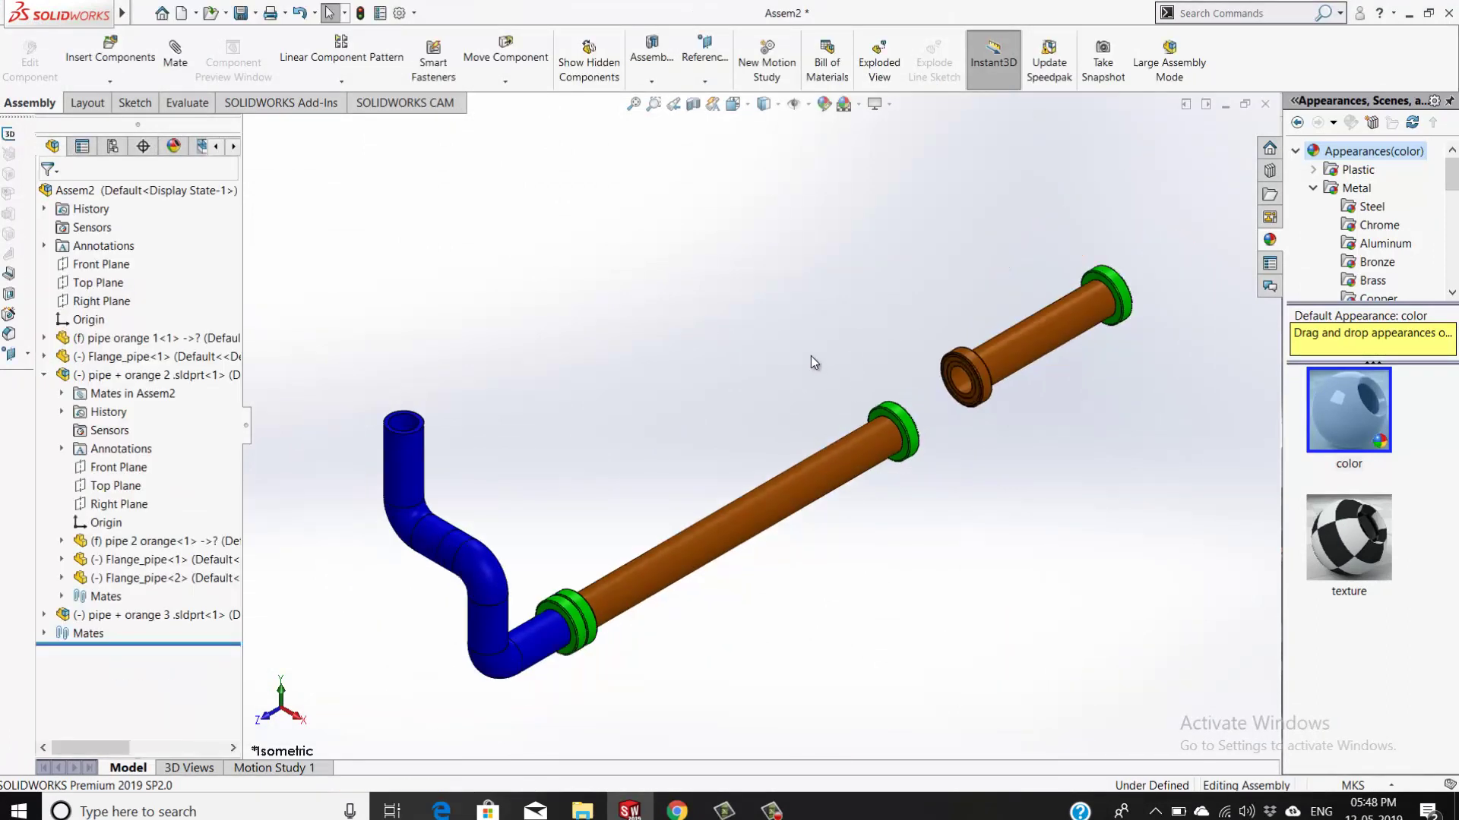
pyautogui.scroll(-3, 836, 395)
pyautogui.scroll(-4, 894, 453)
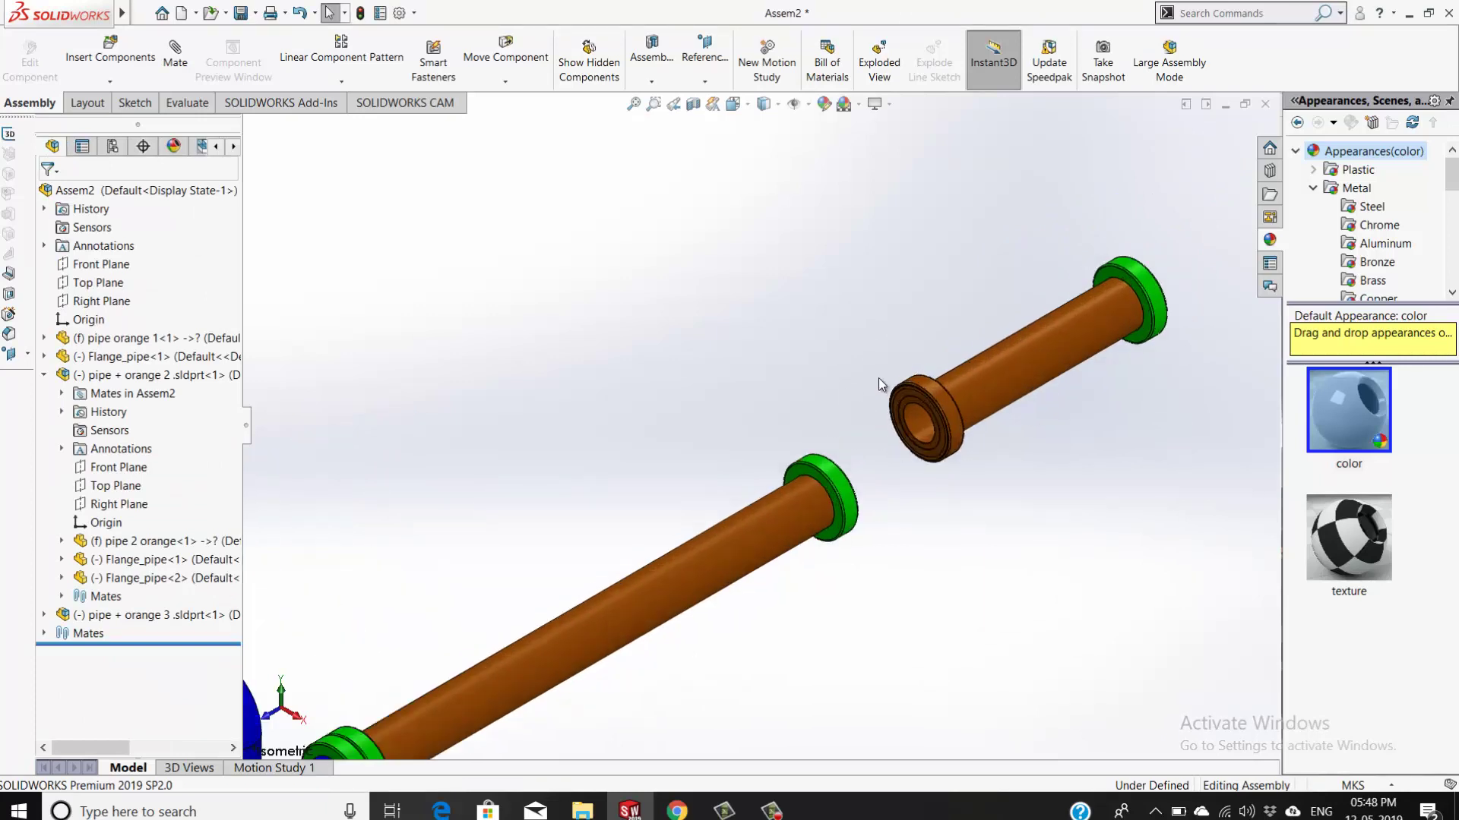
pyautogui.scroll(3, 891, 465)
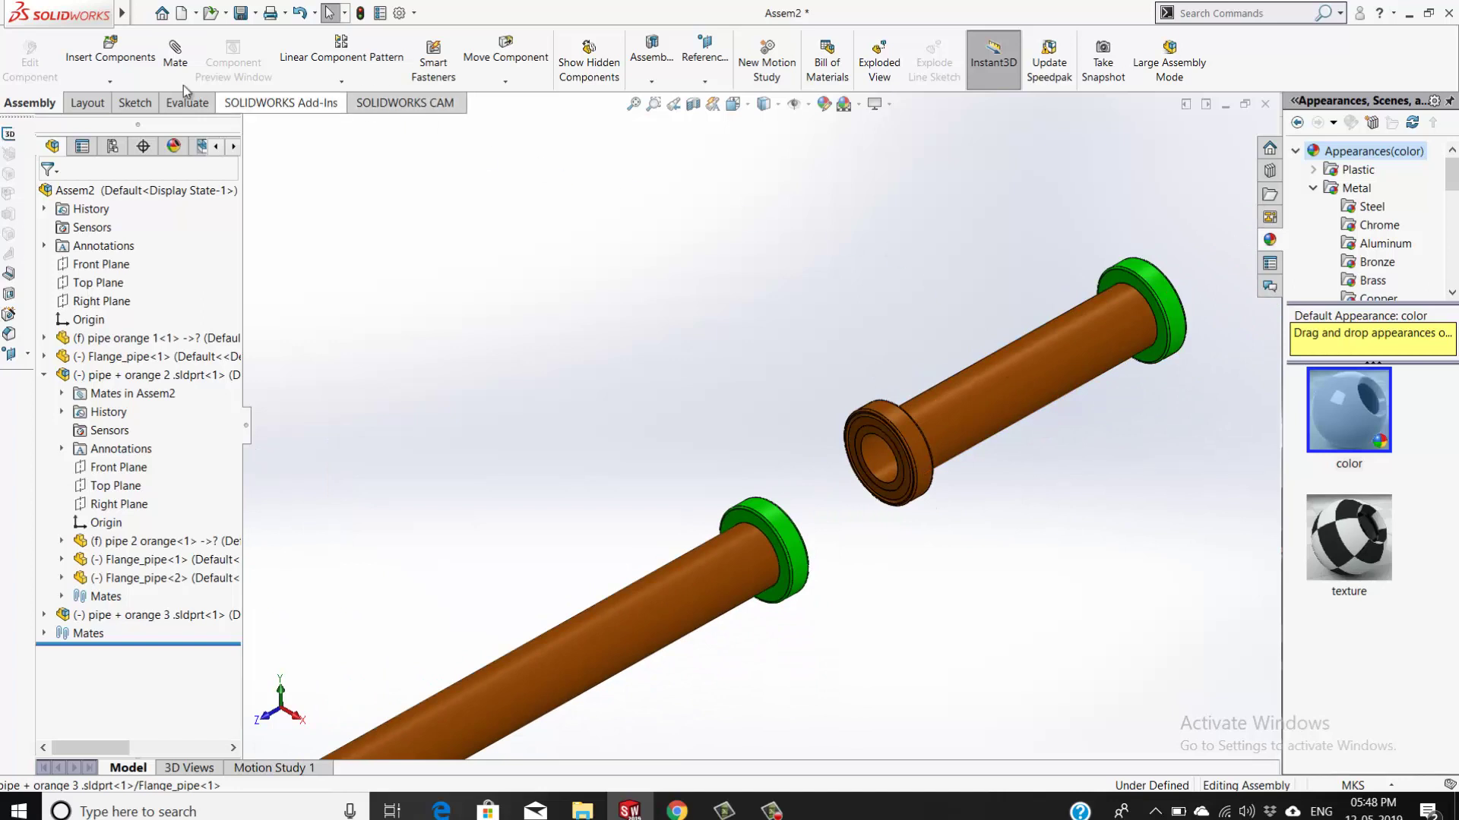
# Add a concentric mate between the cylindrical faces of pipe + orange 3 and pipe + orange 2
pyautogui.click(176, 57)
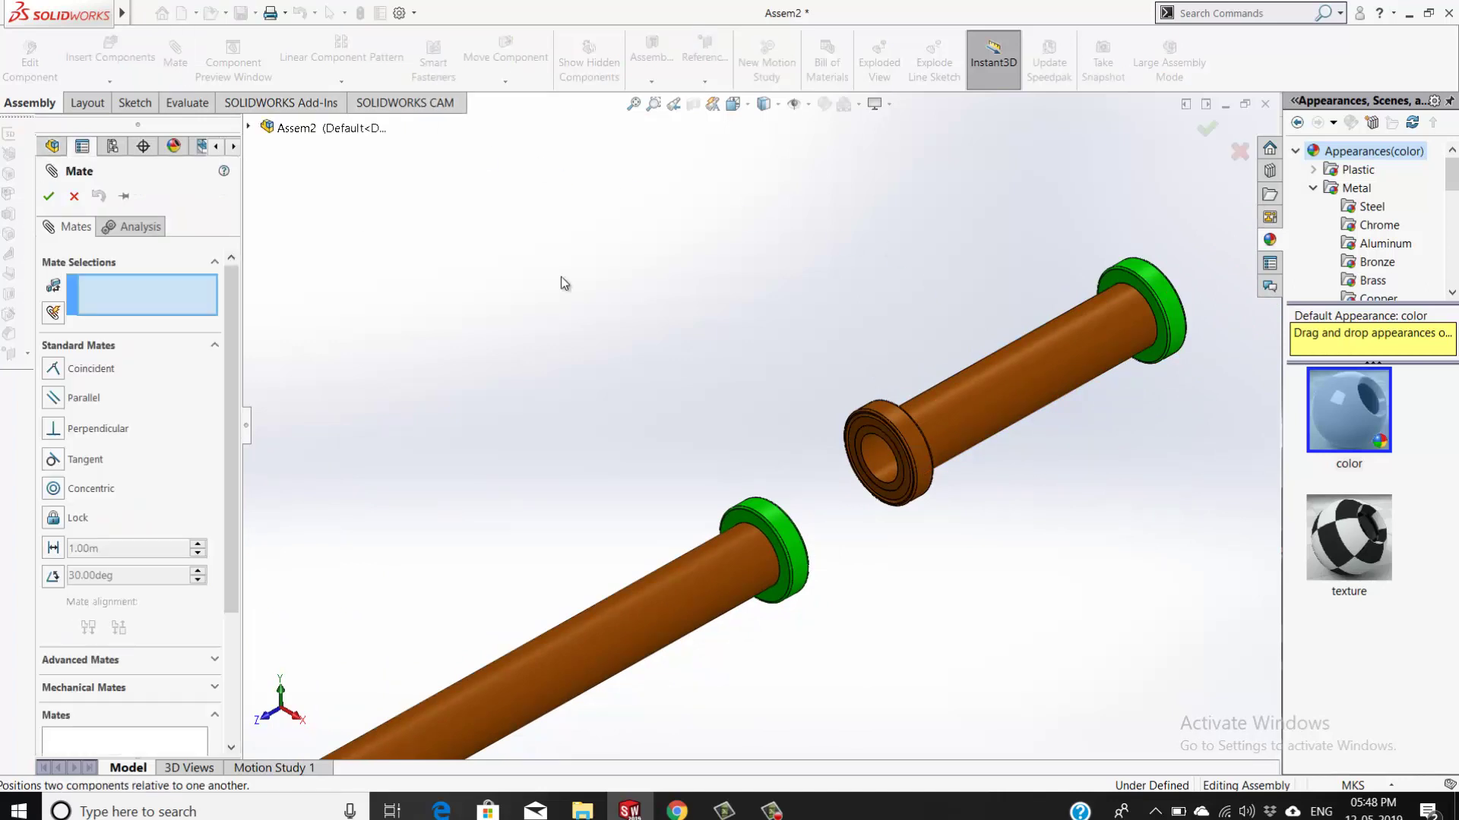
pyautogui.click(1020, 364)
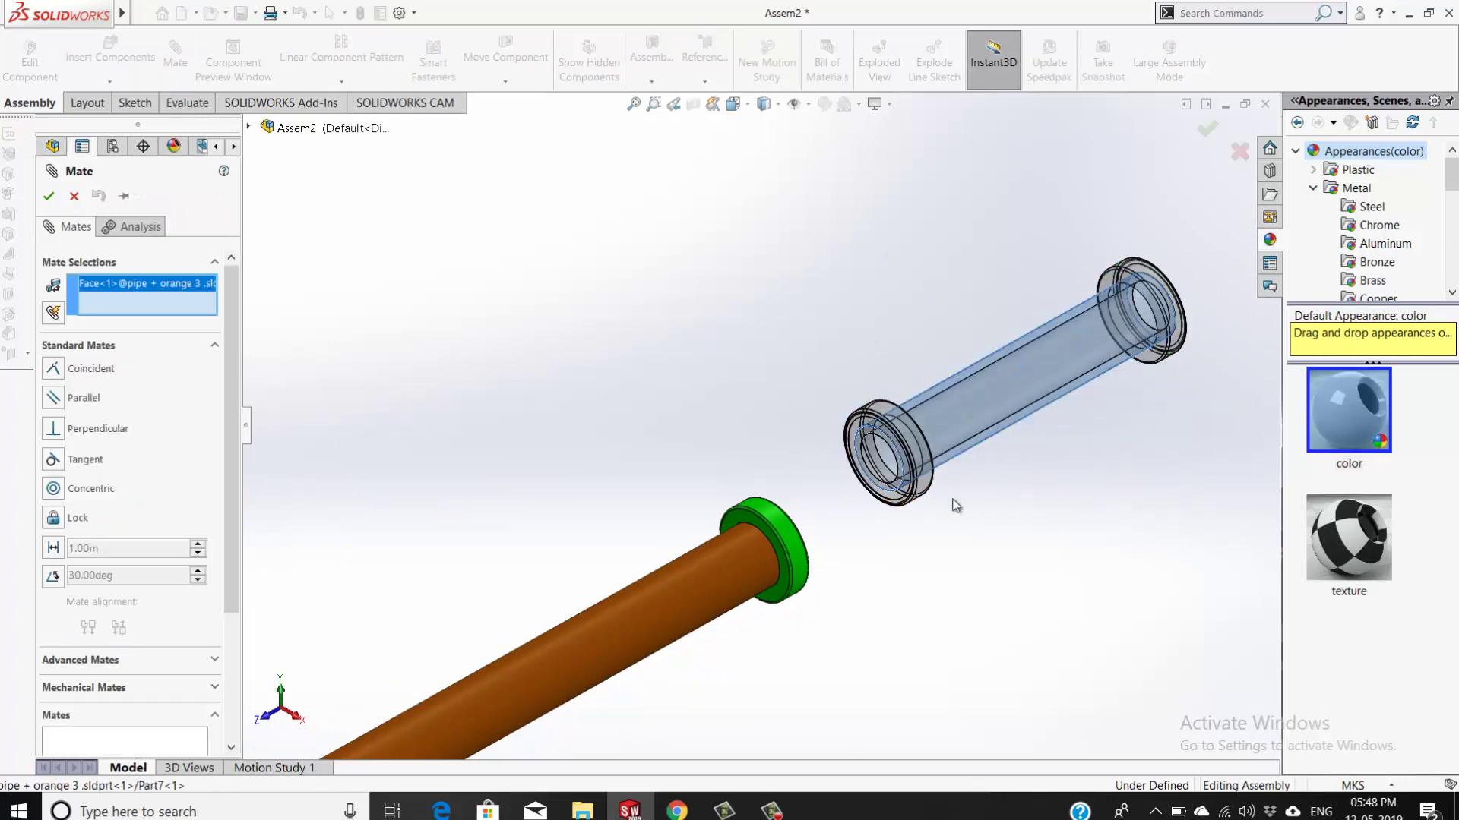
pyautogui.click(686, 591)
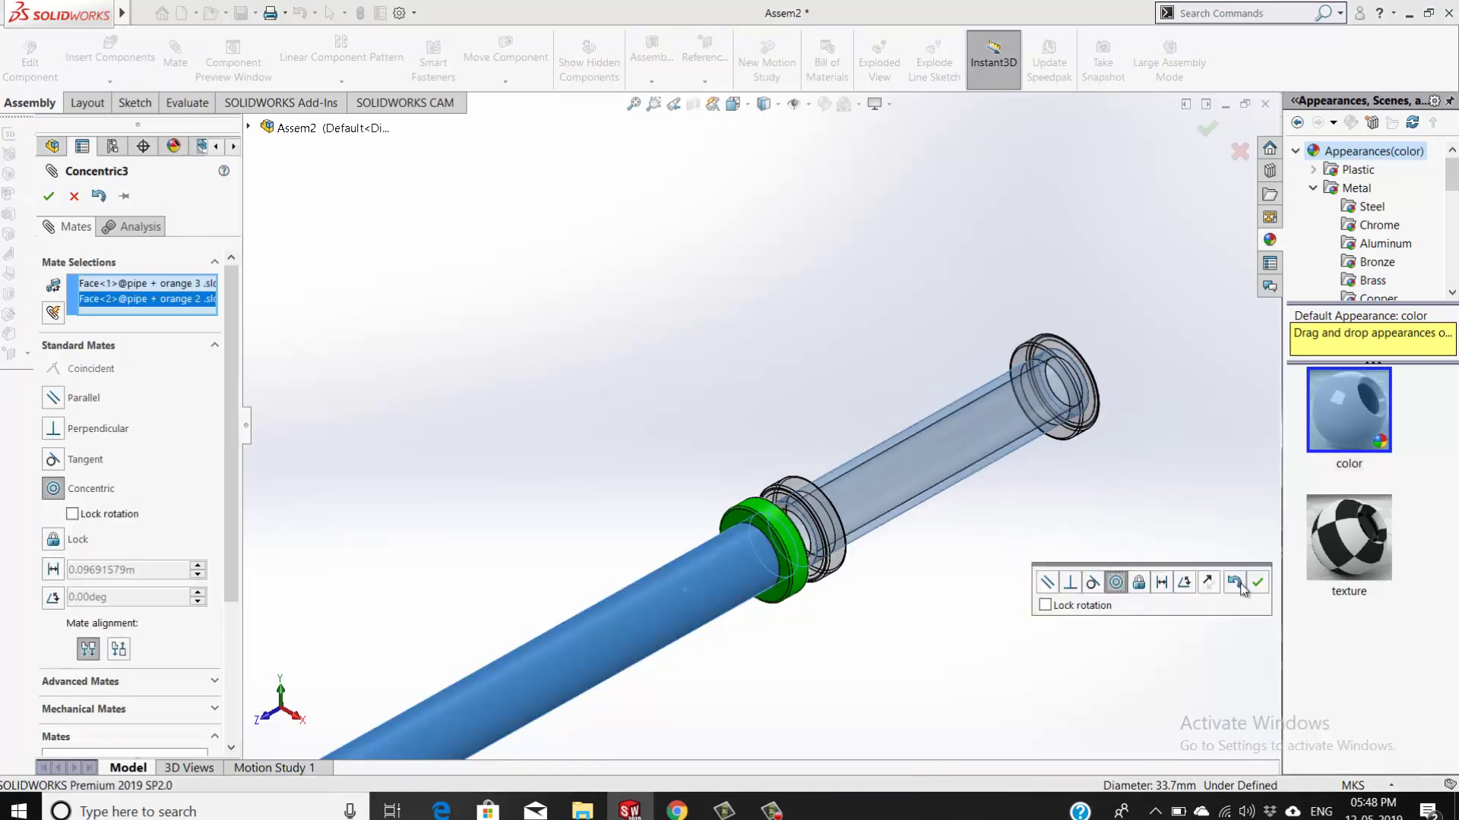
pyautogui.click(1258, 583)
pyautogui.press('Return')
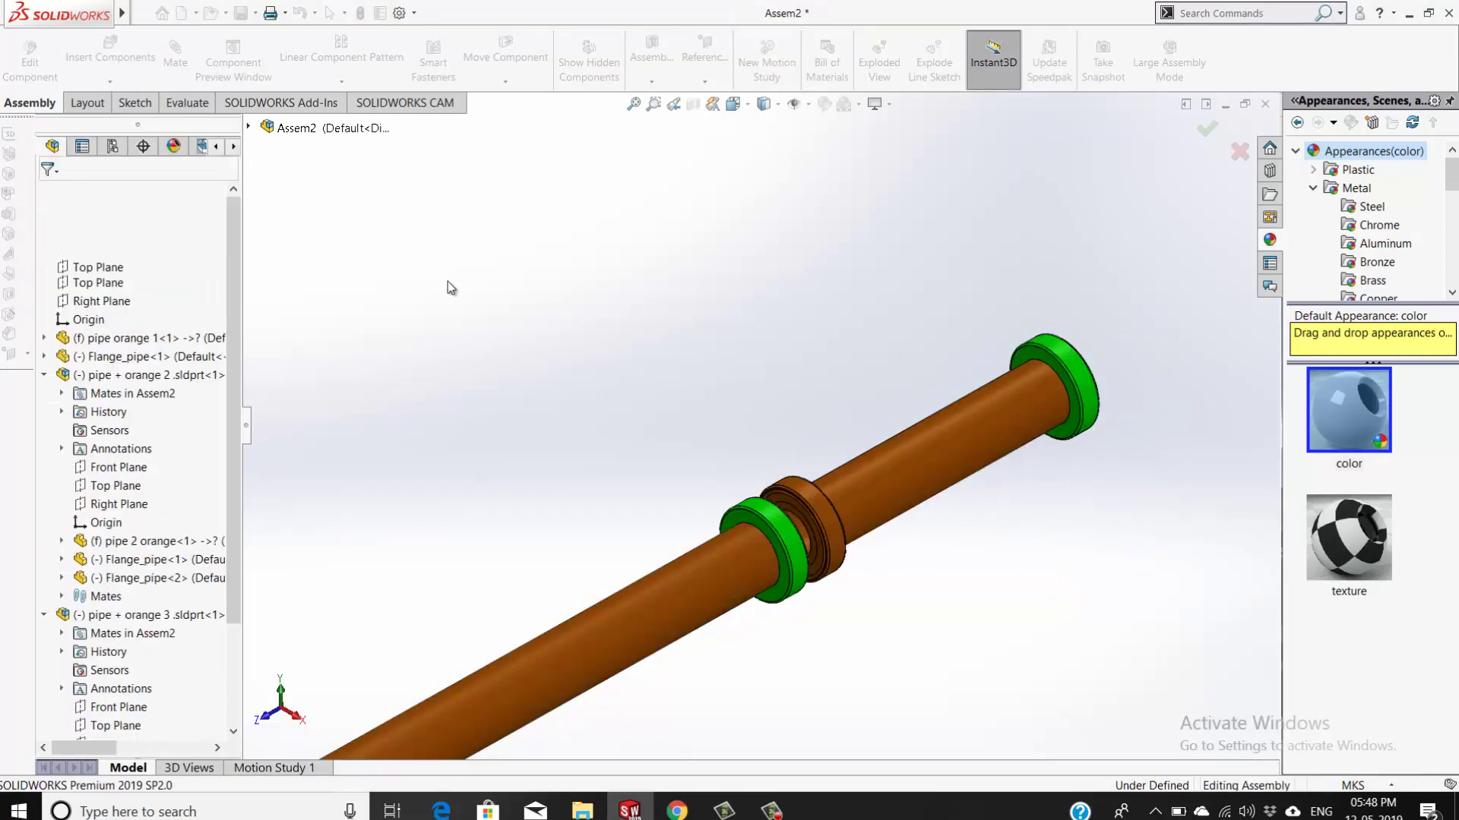
# Slide pipe + orange 3 along the shared axis, leaving a gap from pipe + orange 2
pyautogui.click(504, 84)
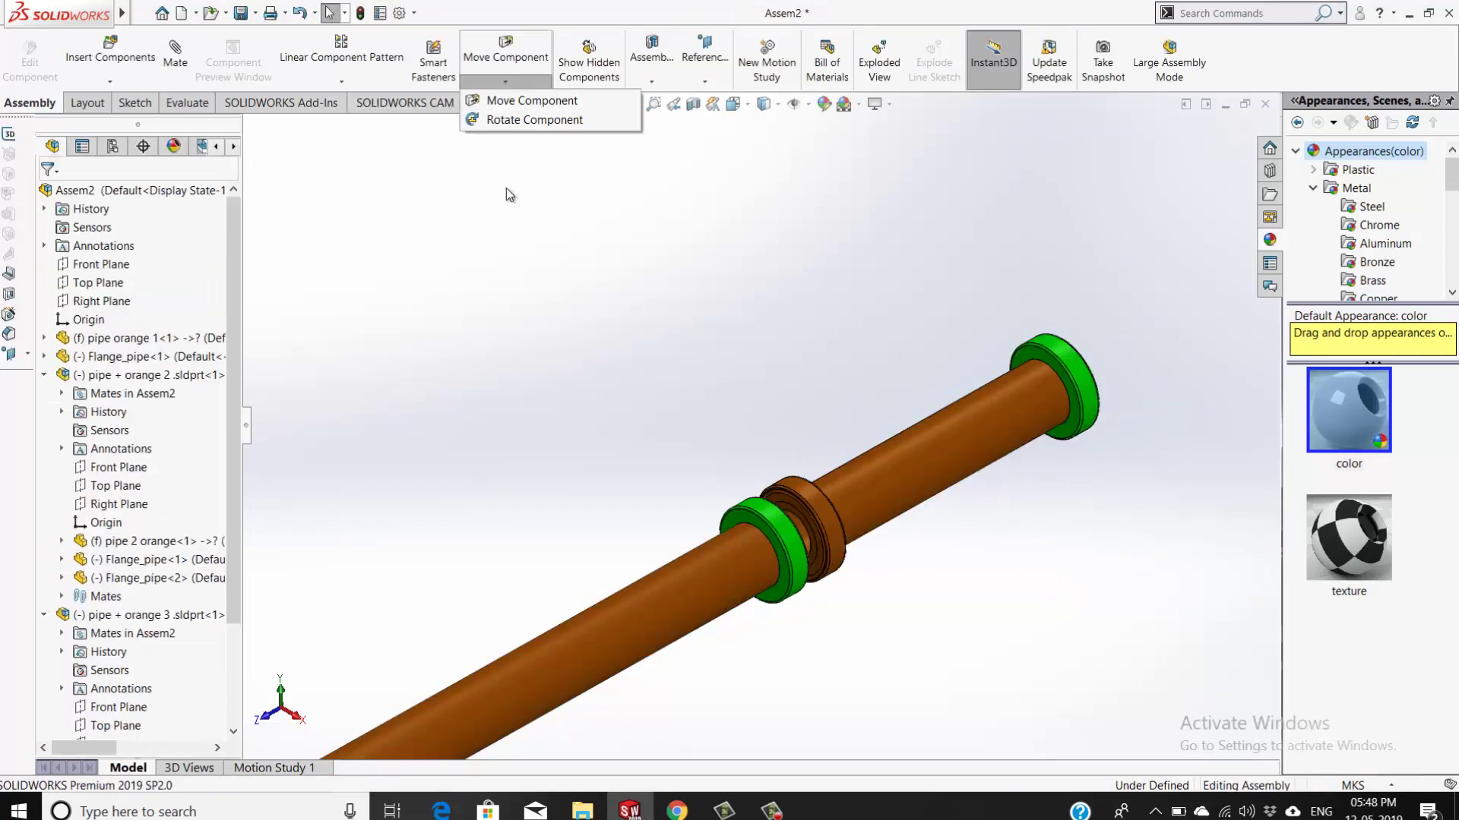
pyautogui.click(518, 98)
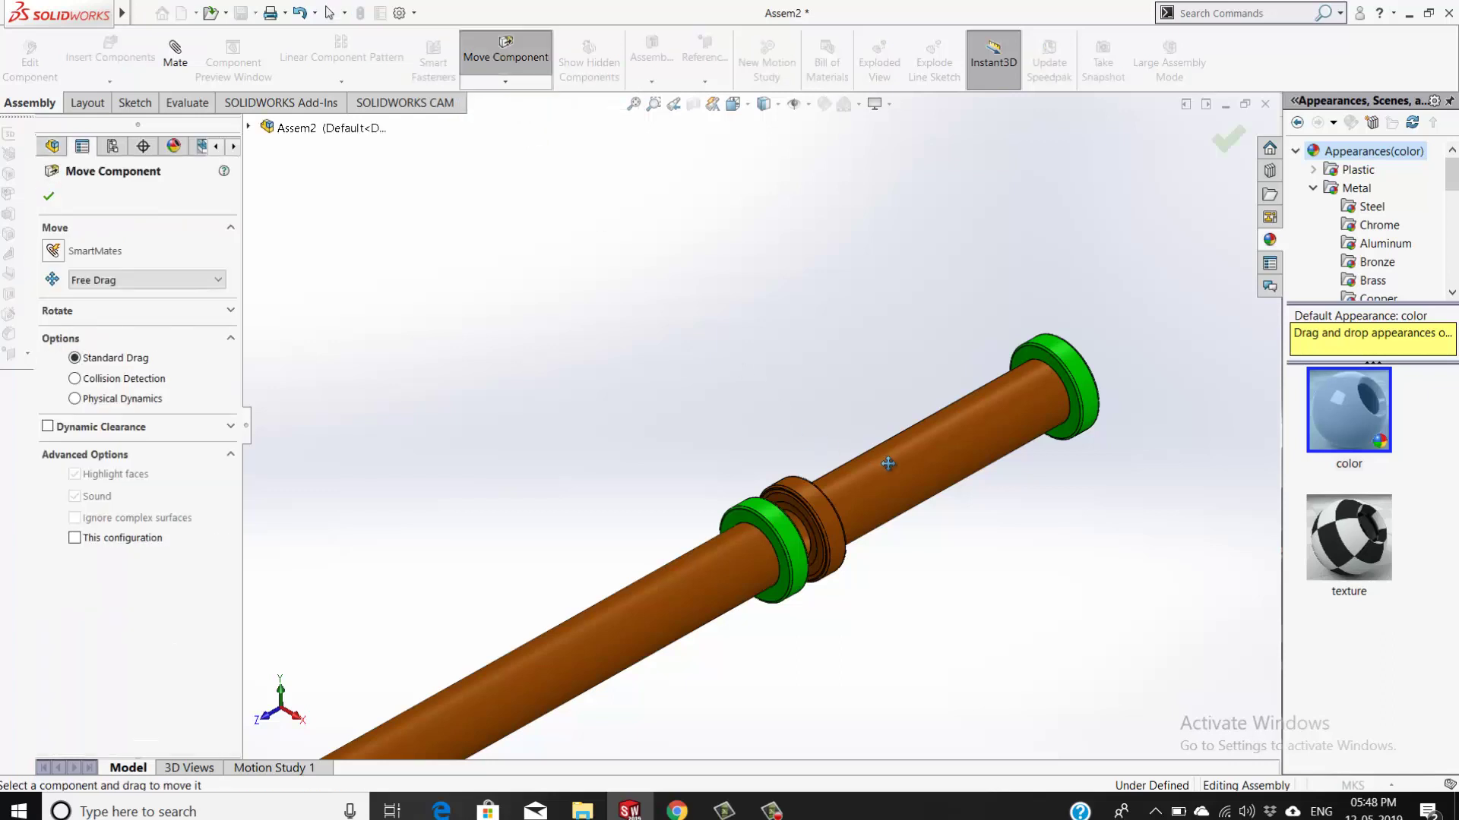
pyautogui.moveTo(888, 464); pyautogui.dragTo(828, 359)
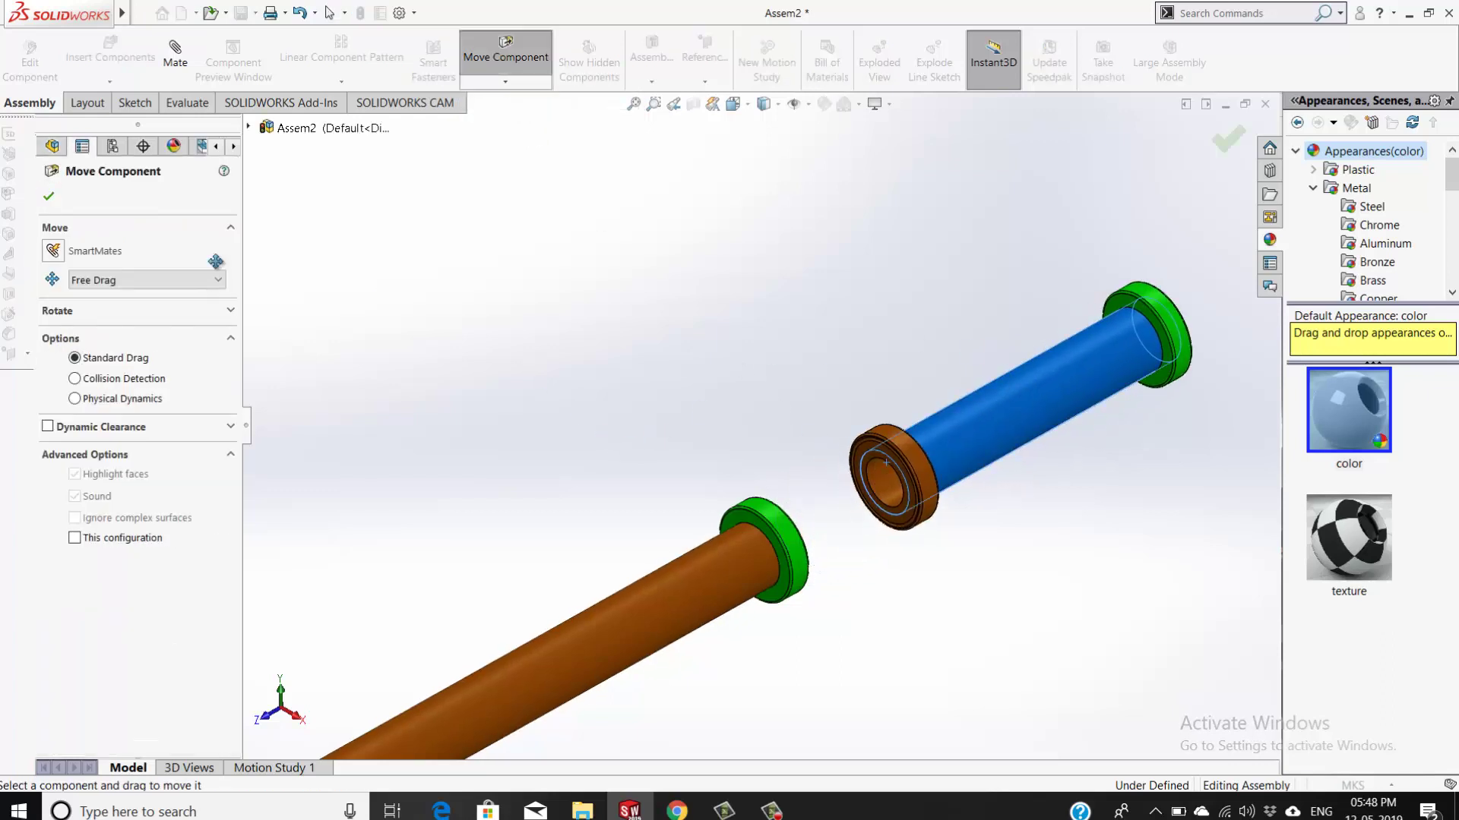
pyautogui.click(48, 199)
# Coincident-mate pipe + orange 3's flange face against pipe + orange 2's far flange
pyautogui.click(175, 55)
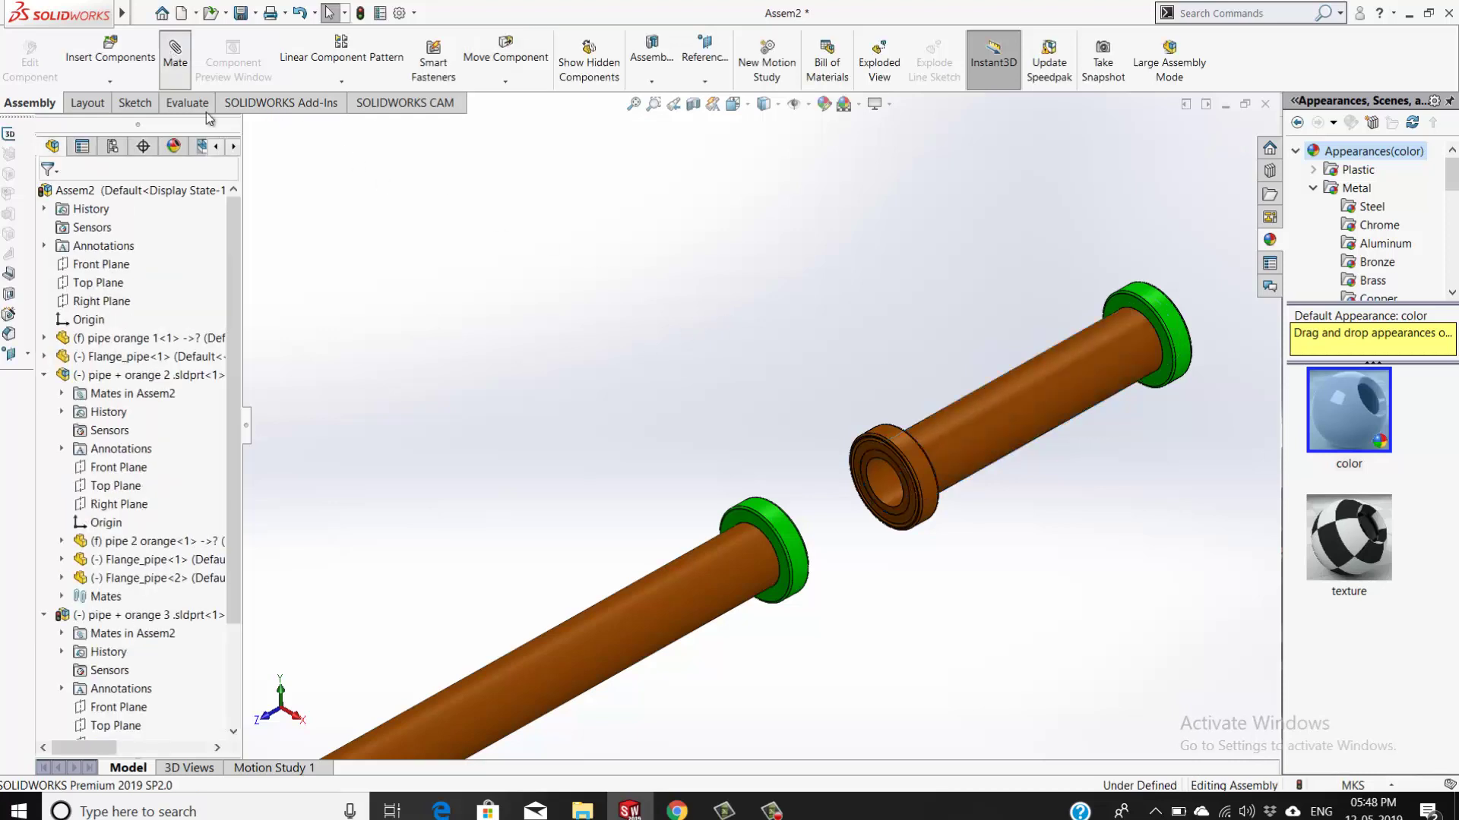
pyautogui.scroll(-4, 840, 371)
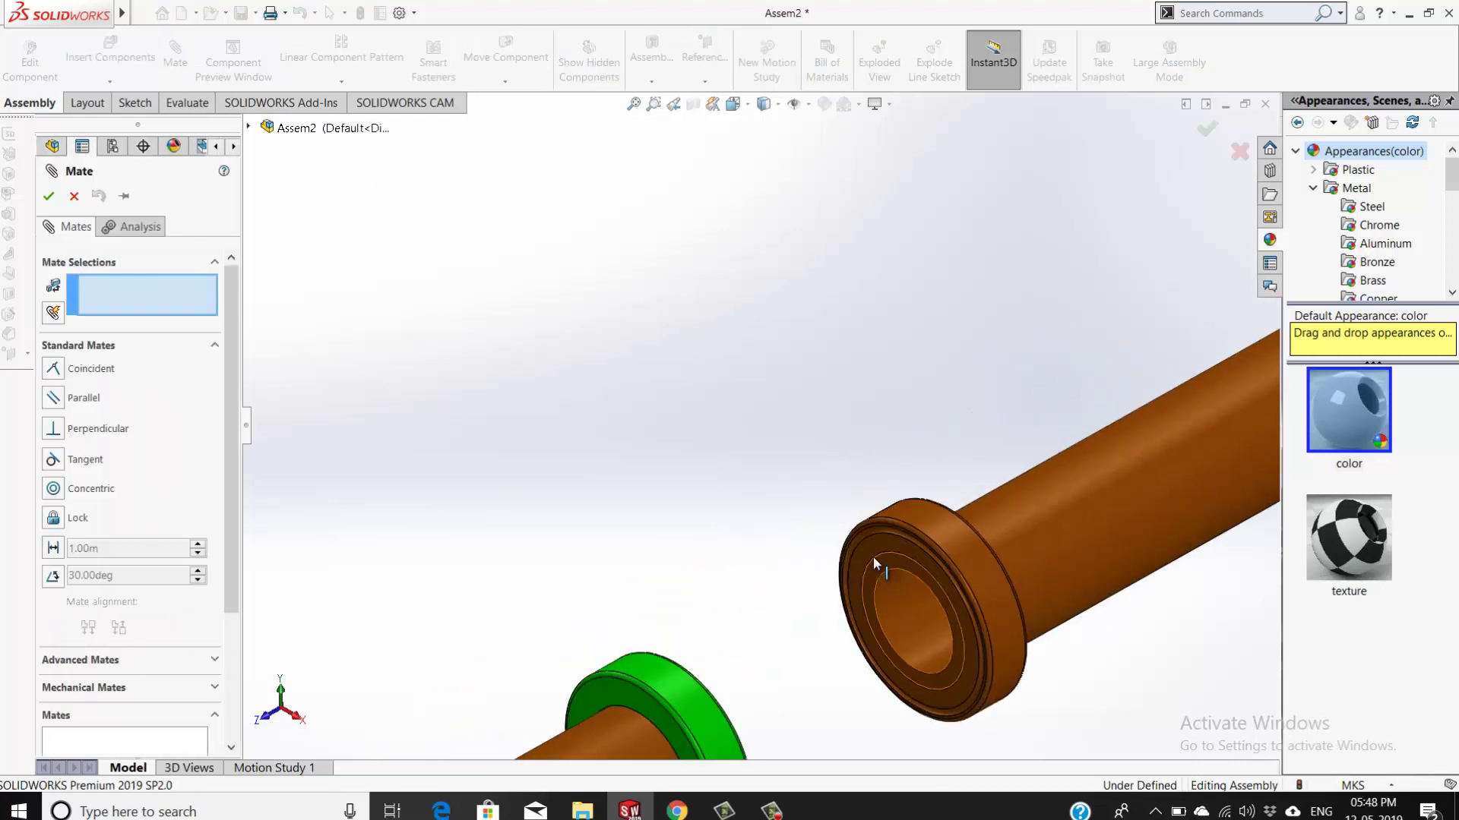
pyautogui.click(870, 557)
pyautogui.scroll(6, 691, 524)
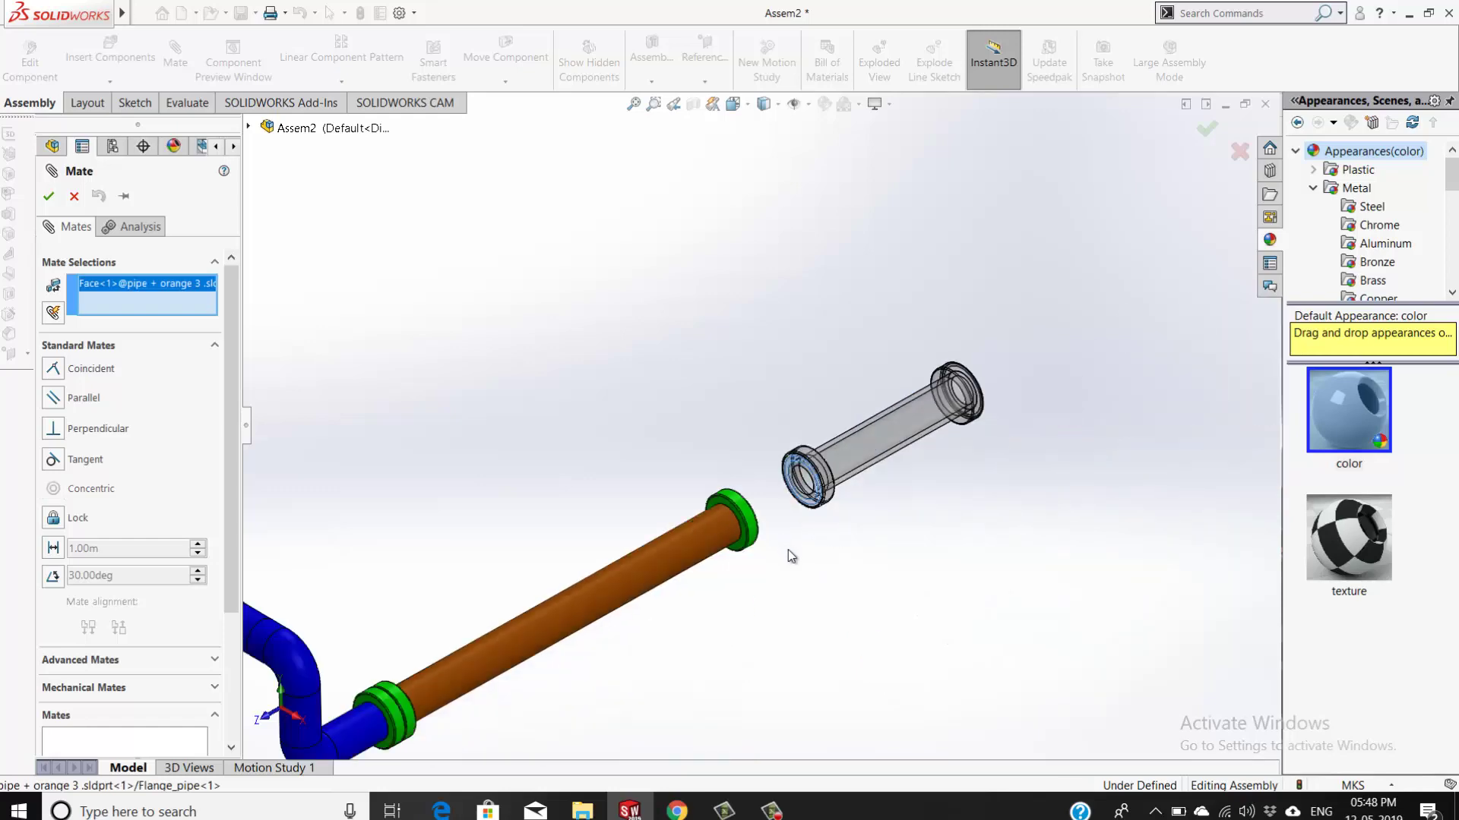
pyautogui.scroll(-5, 720, 517)
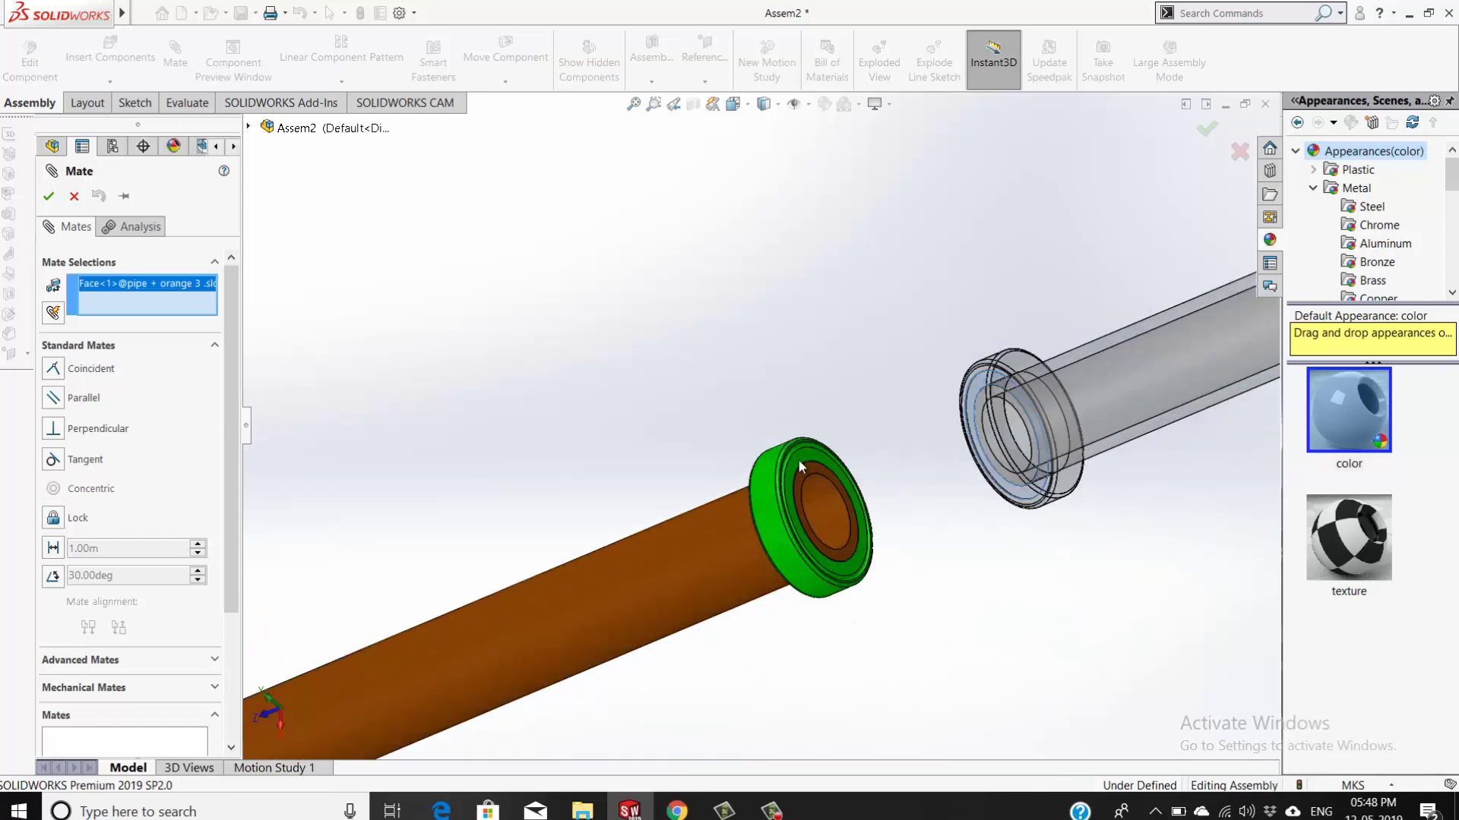
pyautogui.click(798, 458)
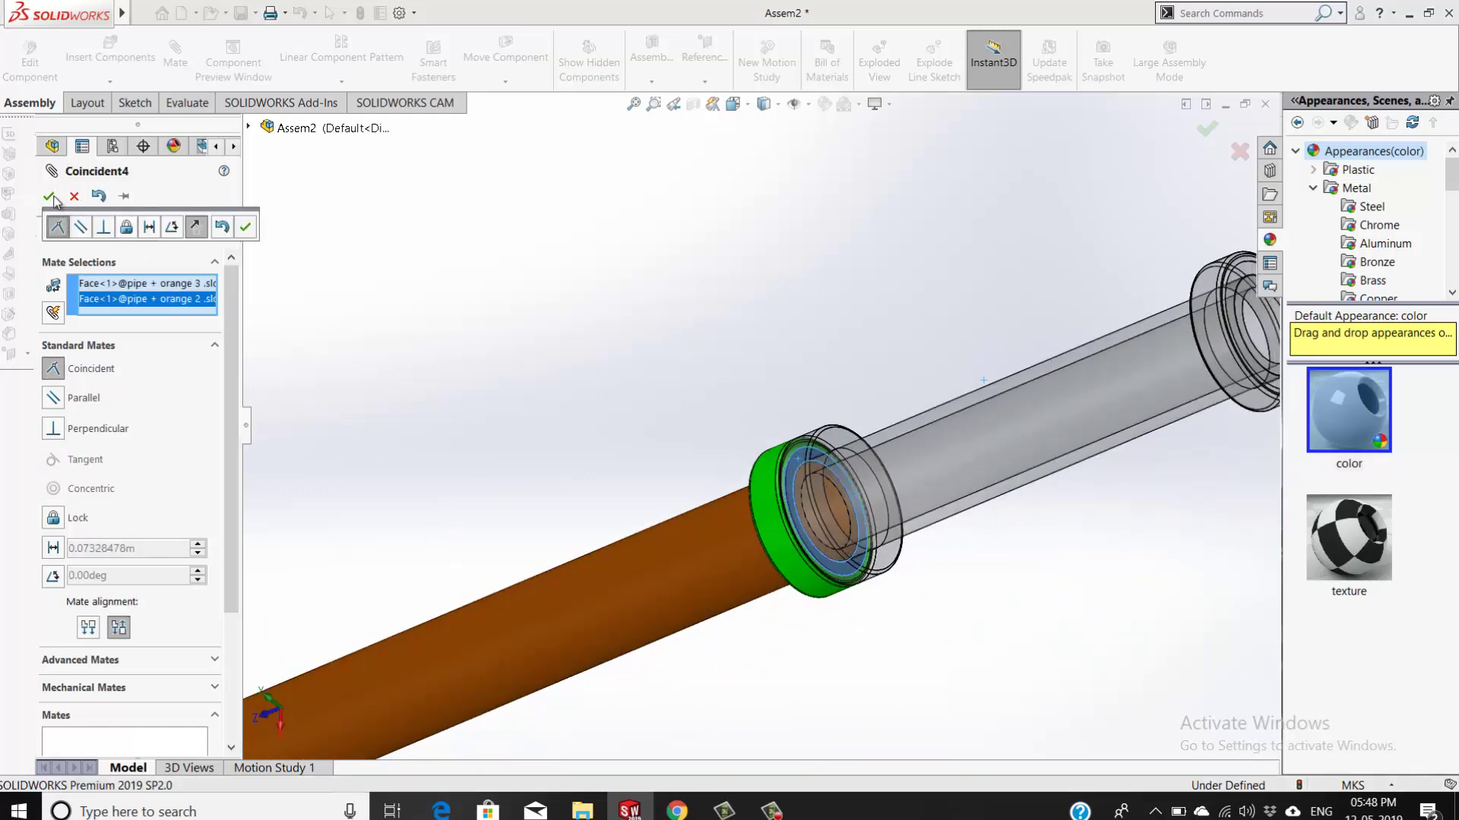
pyautogui.press('Return')
pyautogui.scroll(4, 532, 332)
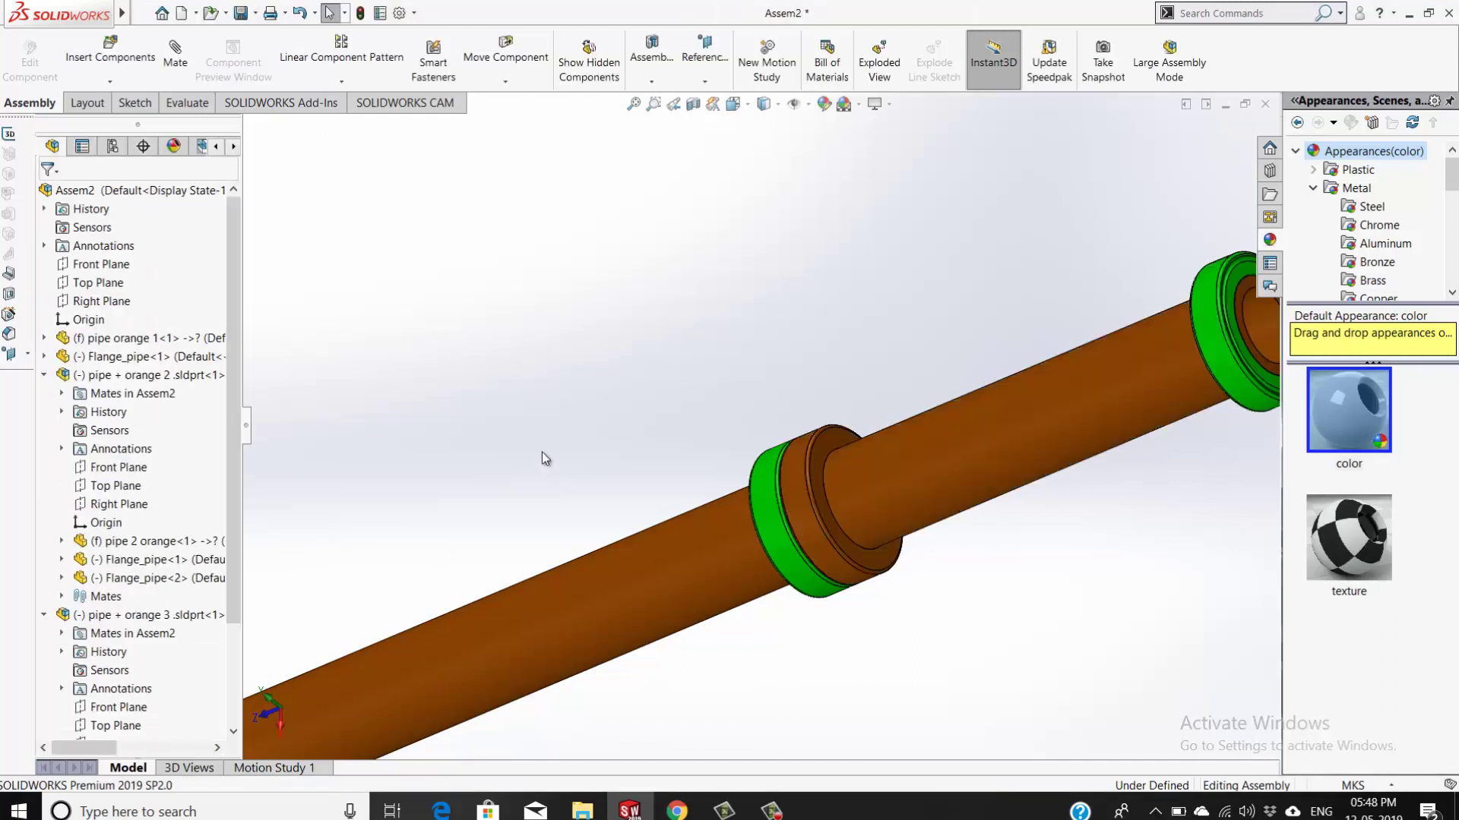
pyautogui.scroll(4, 541, 453)
pyautogui.moveTo(600, 420); pyautogui.dragTo(664, 649, button='middle')
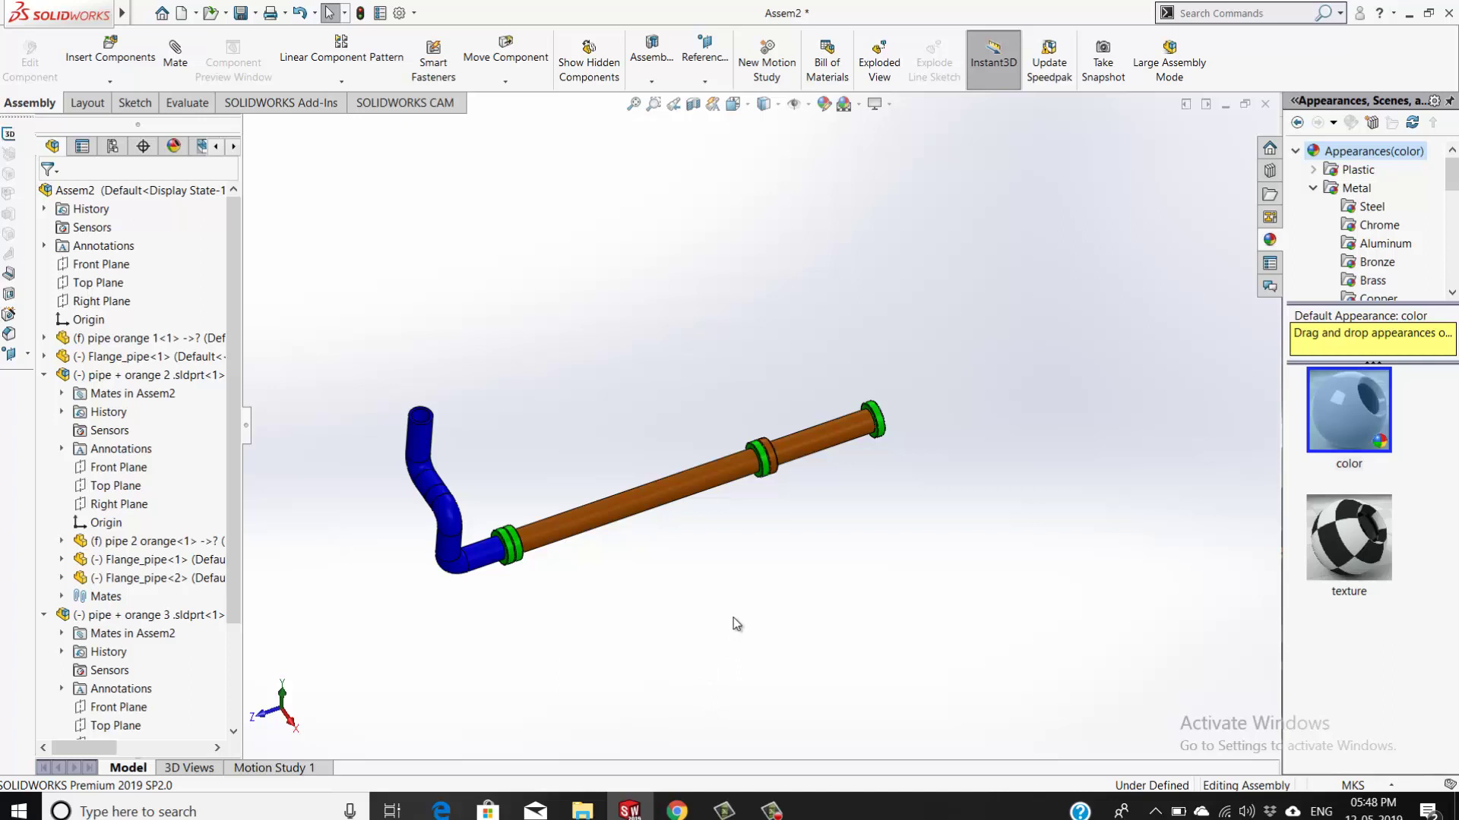
pyautogui.scroll(-3, 736, 624)
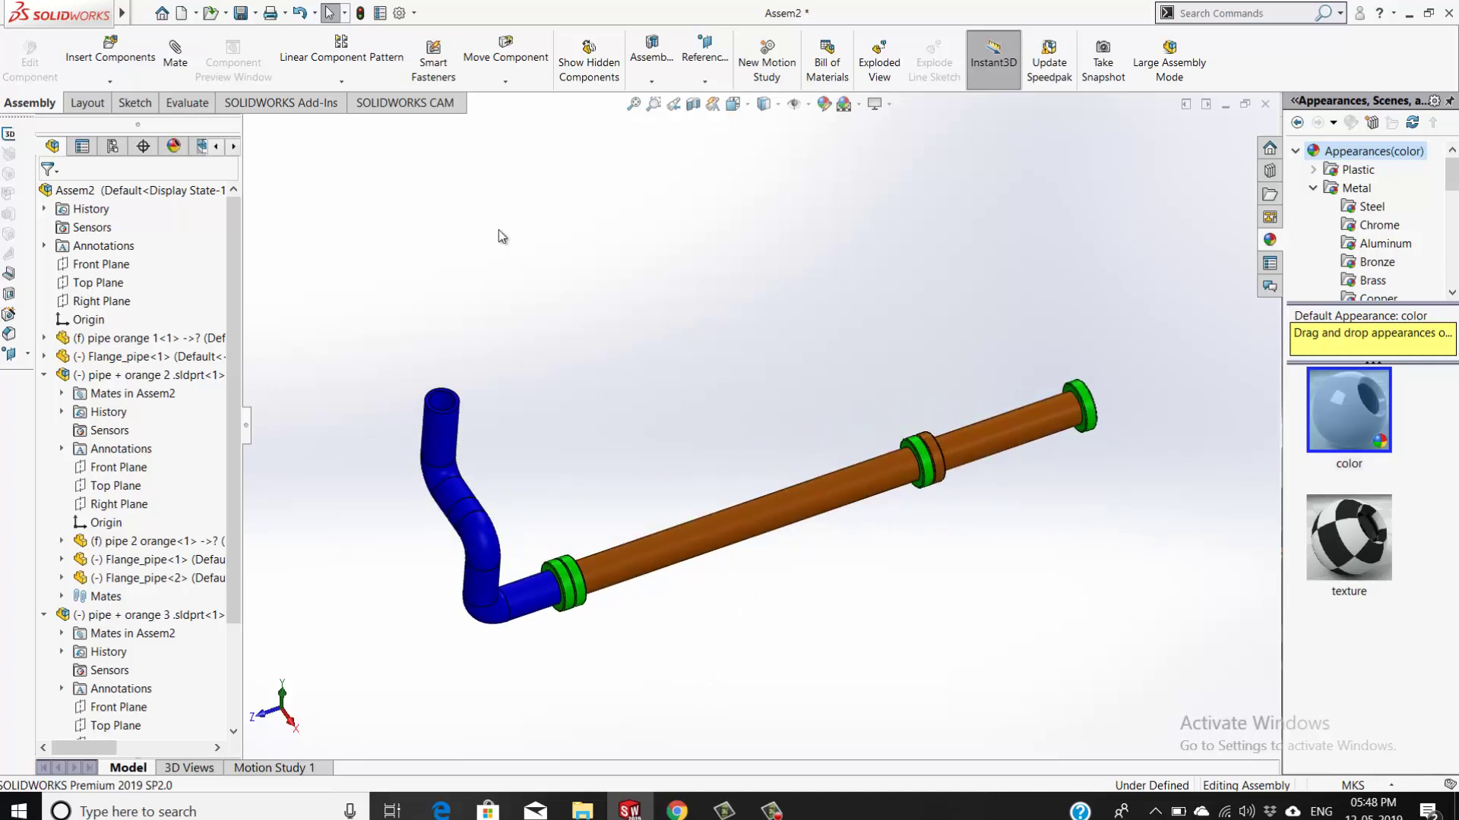
# Insert the ass orange pipe assembly from its folder and place it below the first run
pyautogui.click(120, 85)
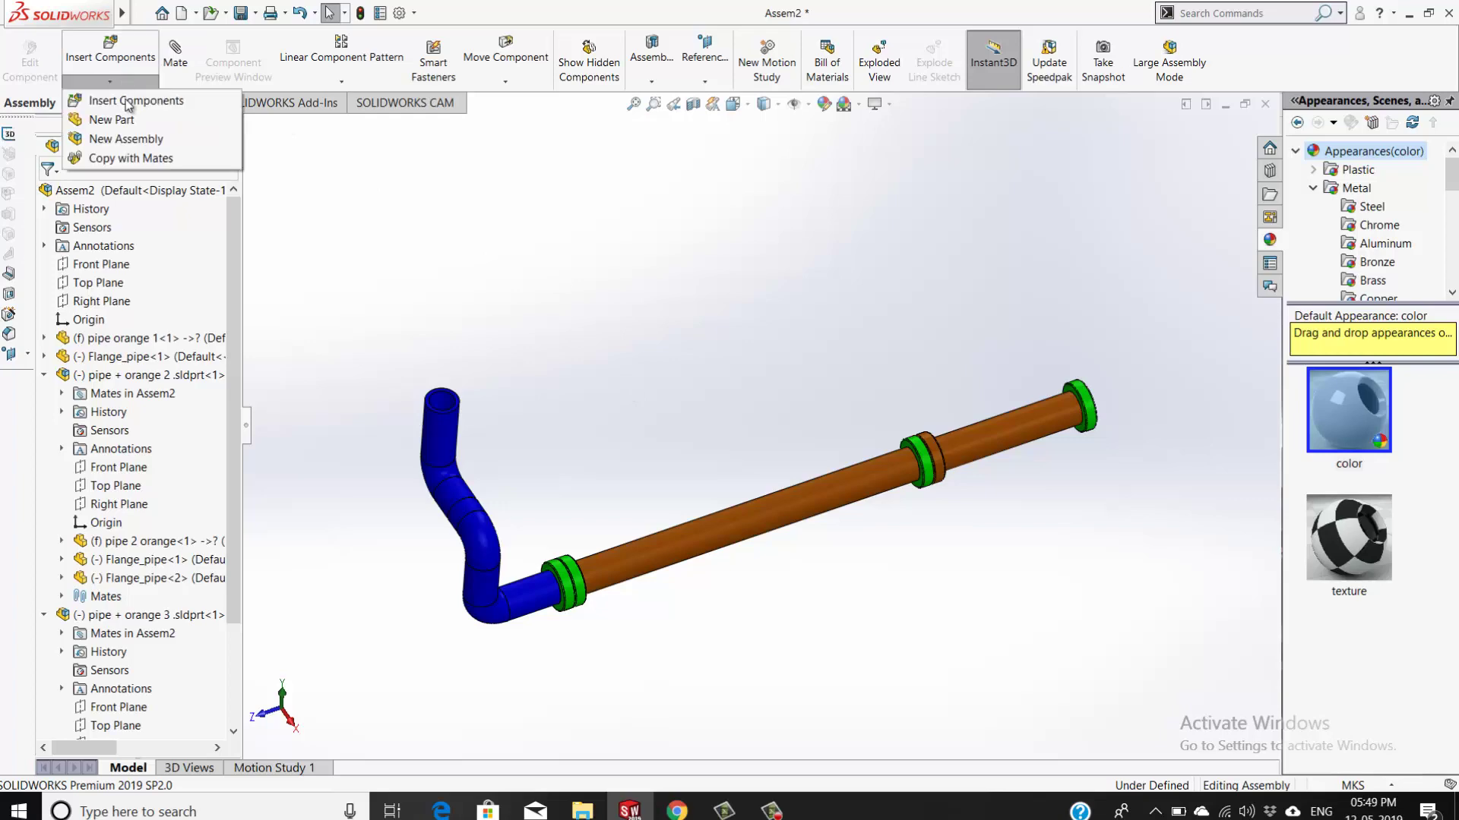
pyautogui.click(129, 102)
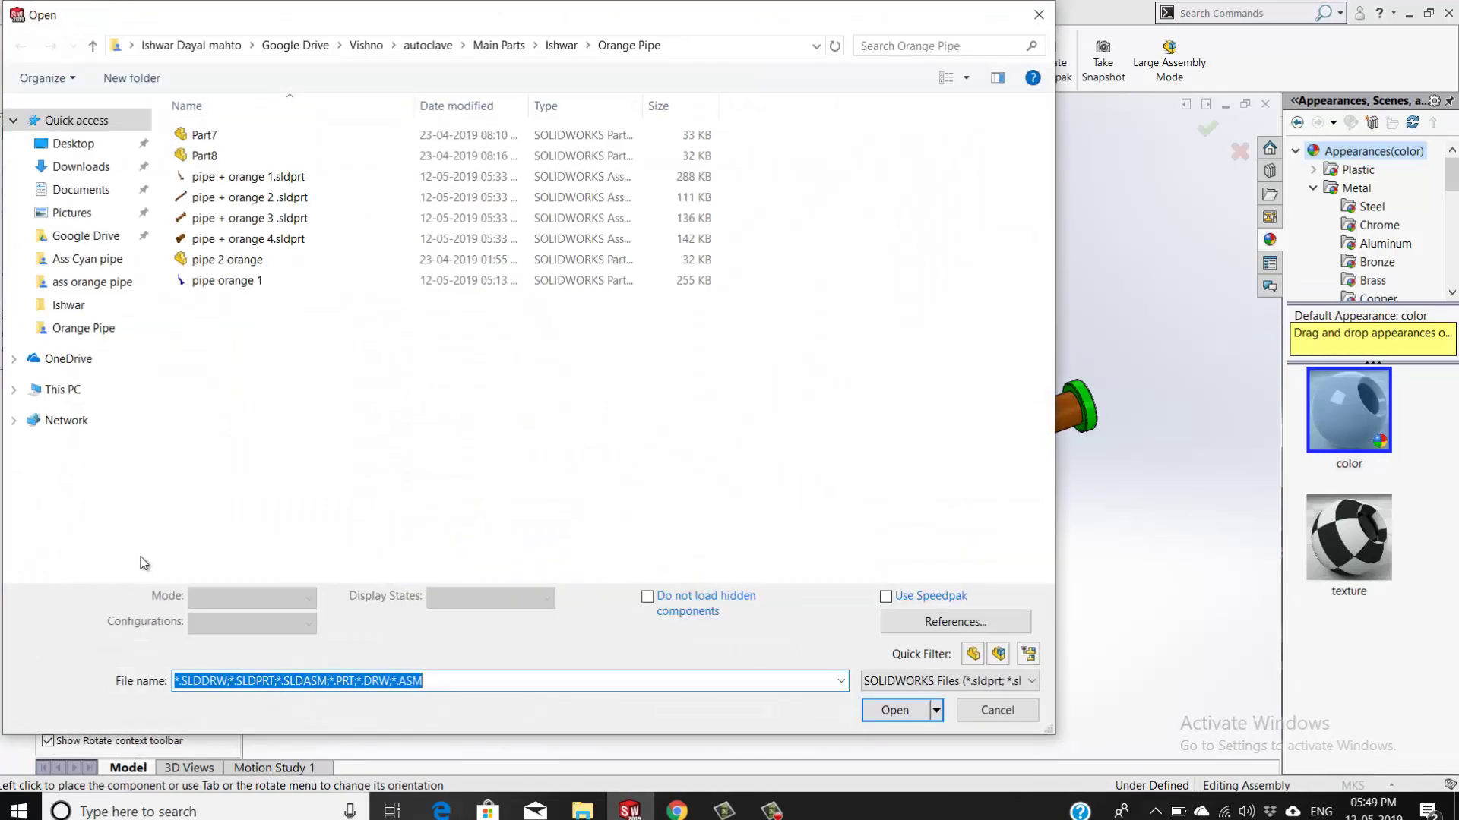
pyautogui.click(562, 46)
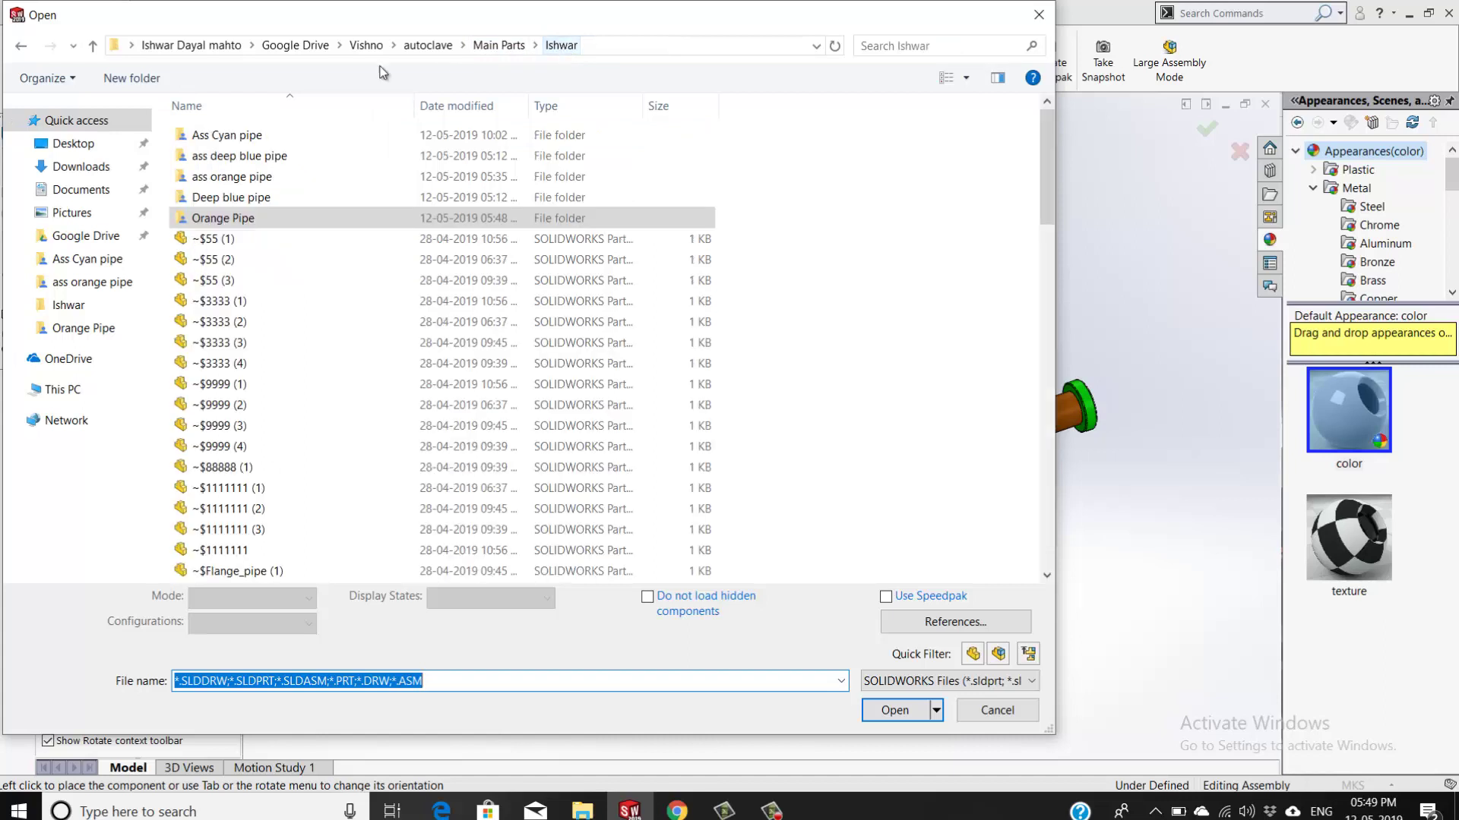
pyautogui.doubleClick(230, 176)
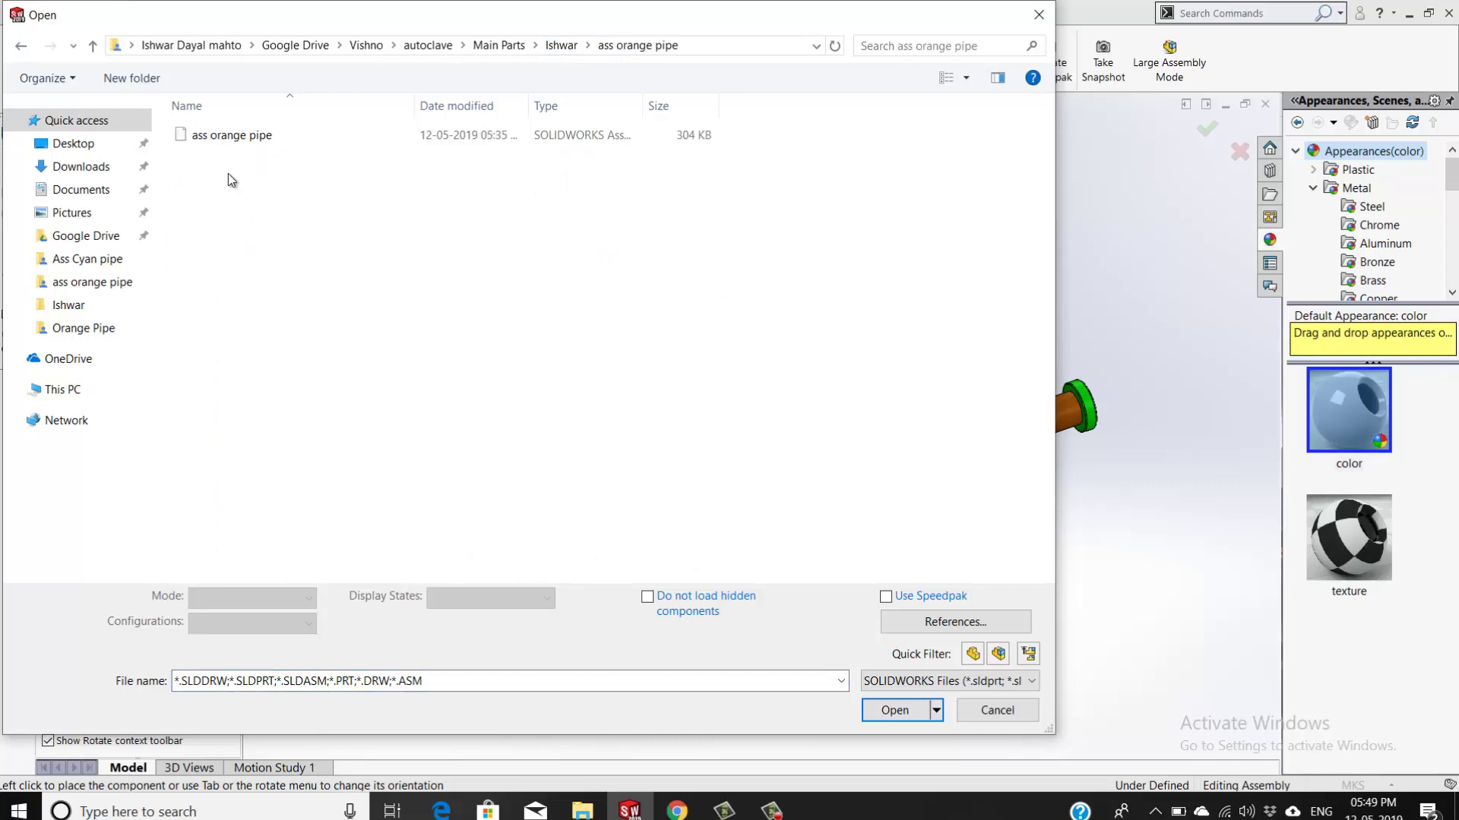
pyautogui.click(231, 134)
pyautogui.click(894, 710)
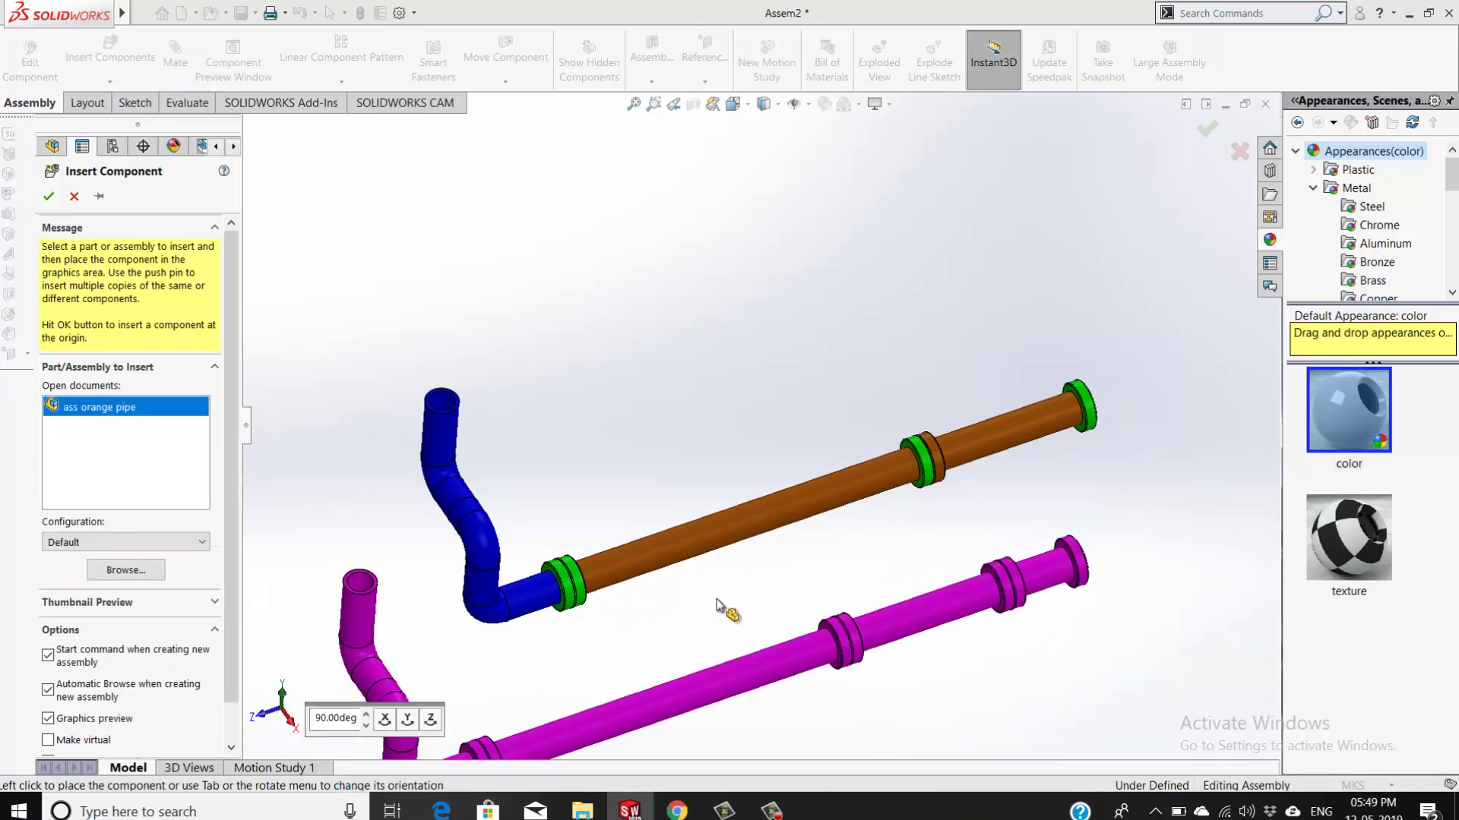
pyautogui.click(722, 607)
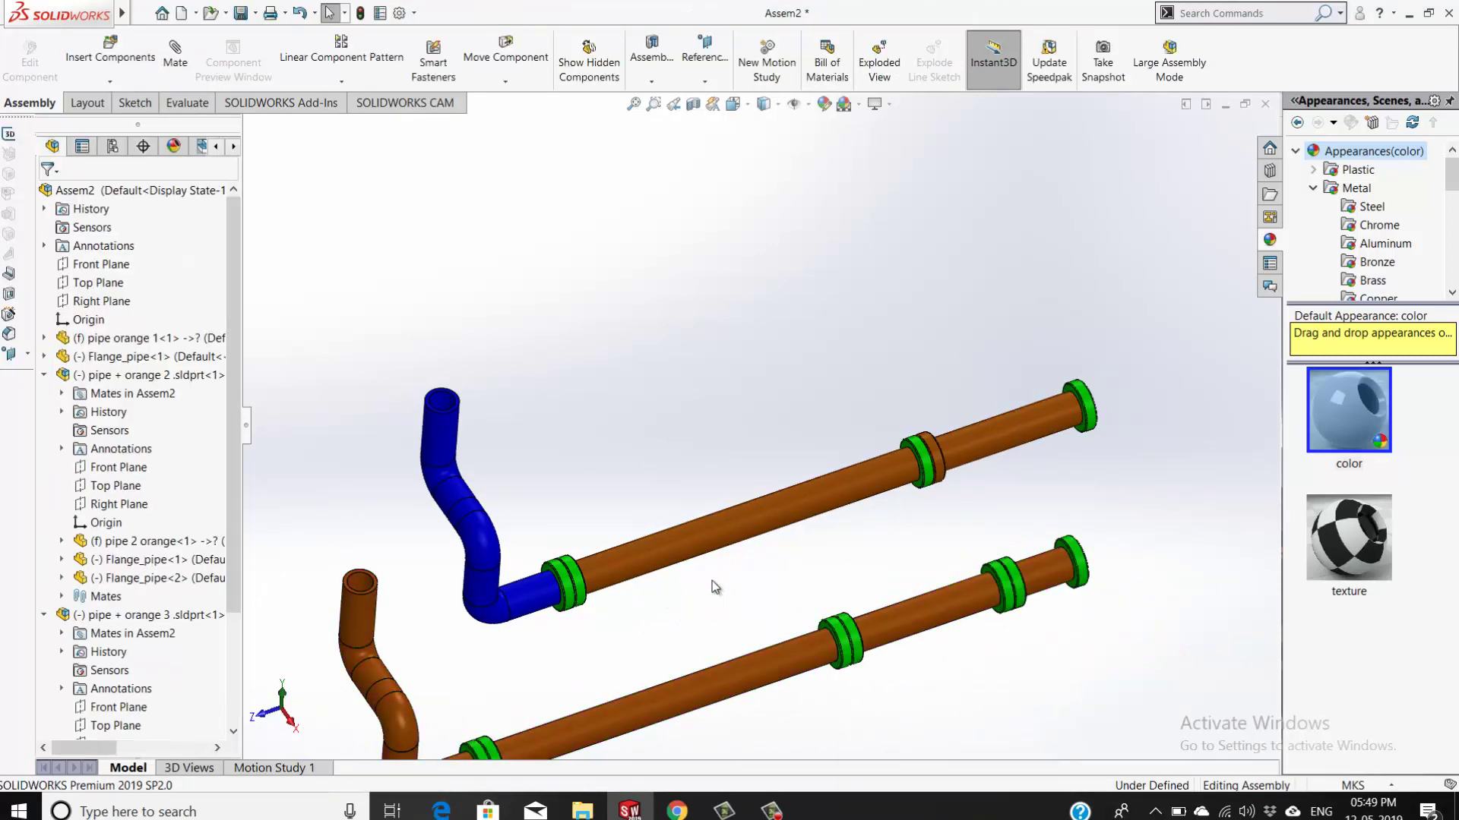
pyautogui.scroll(2, 607, 452)
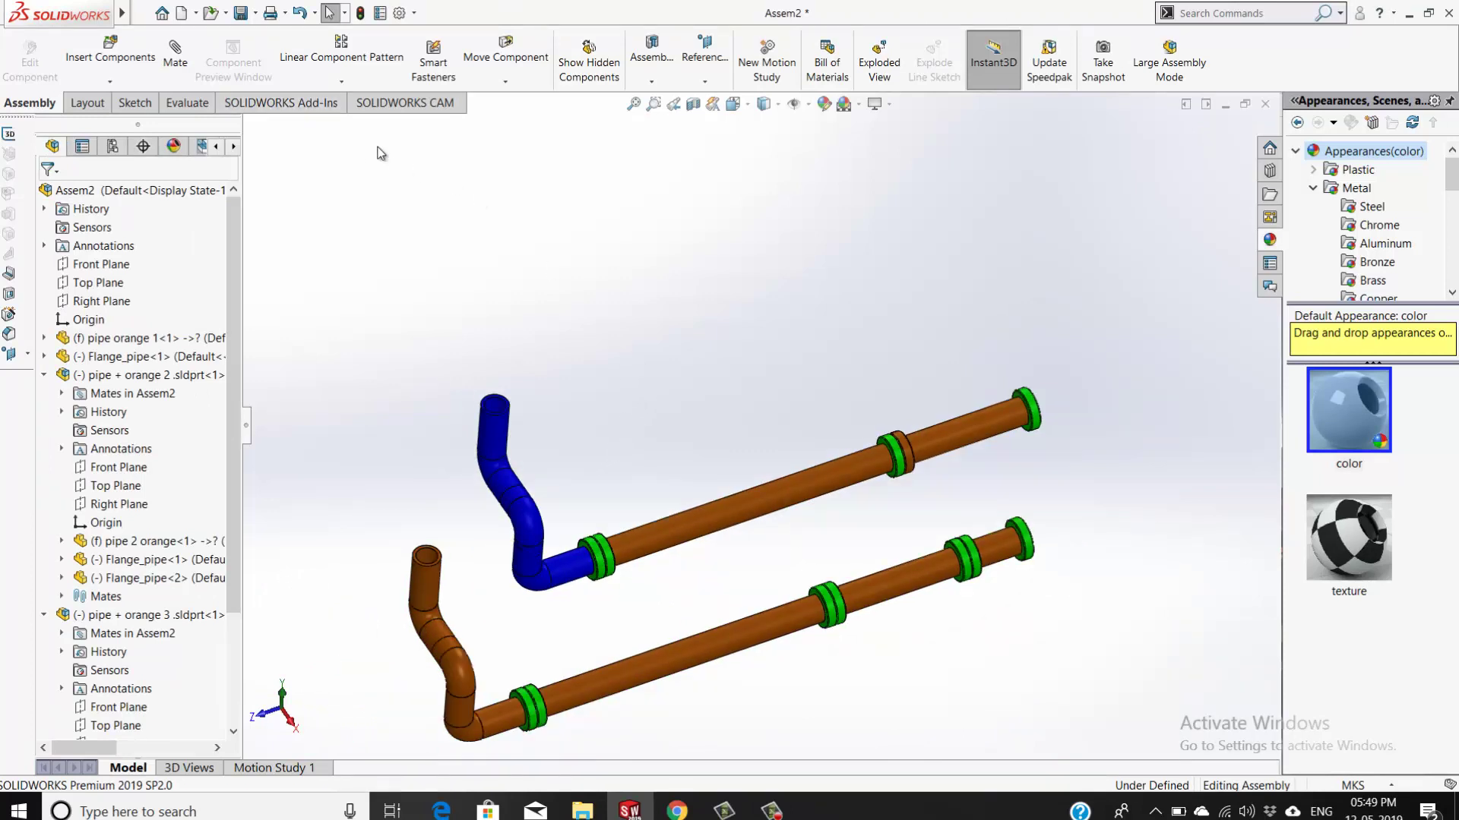
# Rotate the inserted ass orange pipe assembly to face the other way
pyautogui.click(506, 82)
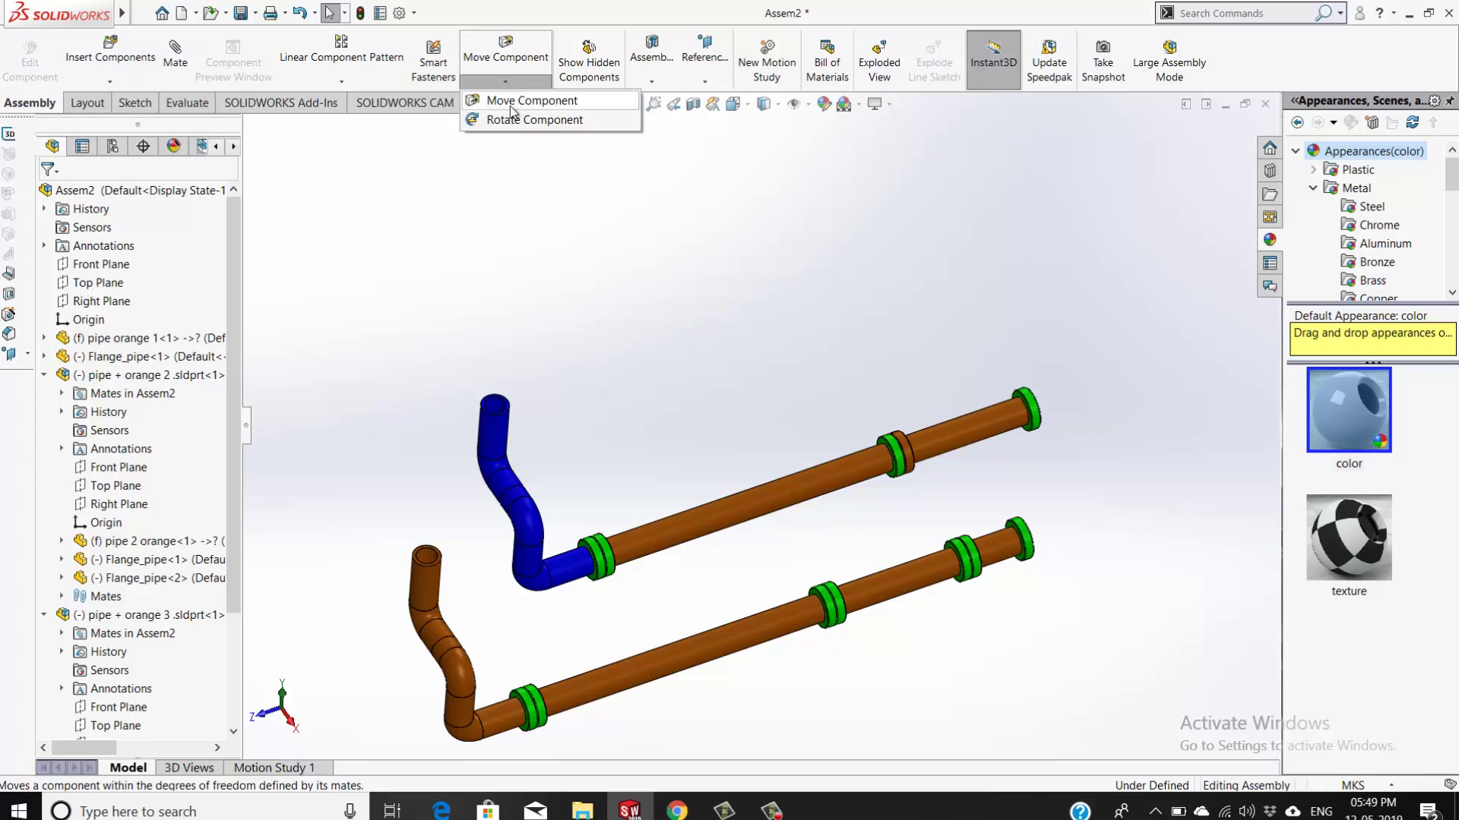
pyautogui.click(505, 120)
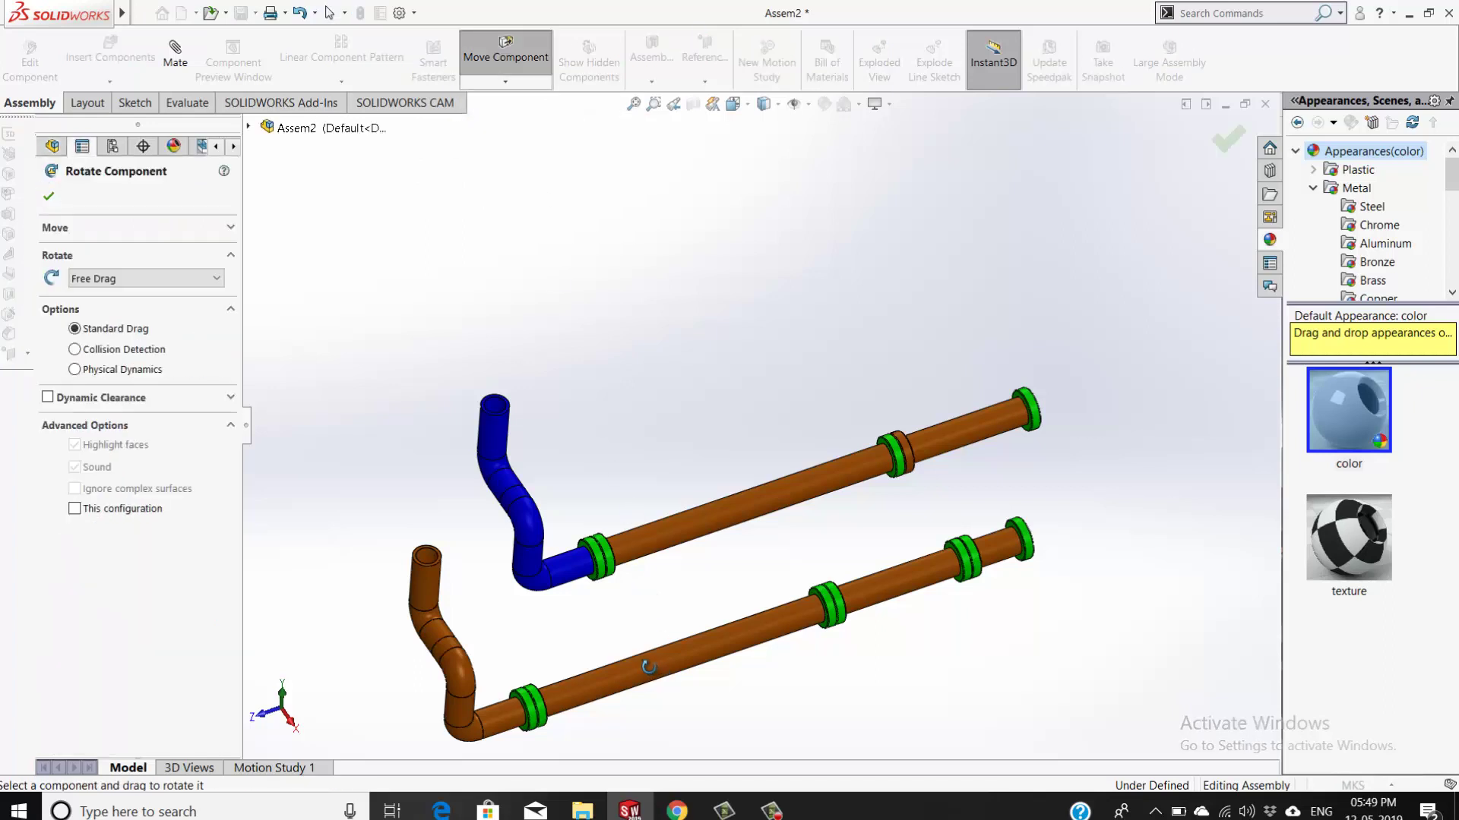
pyautogui.moveTo(676, 682); pyautogui.dragTo(921, 529)
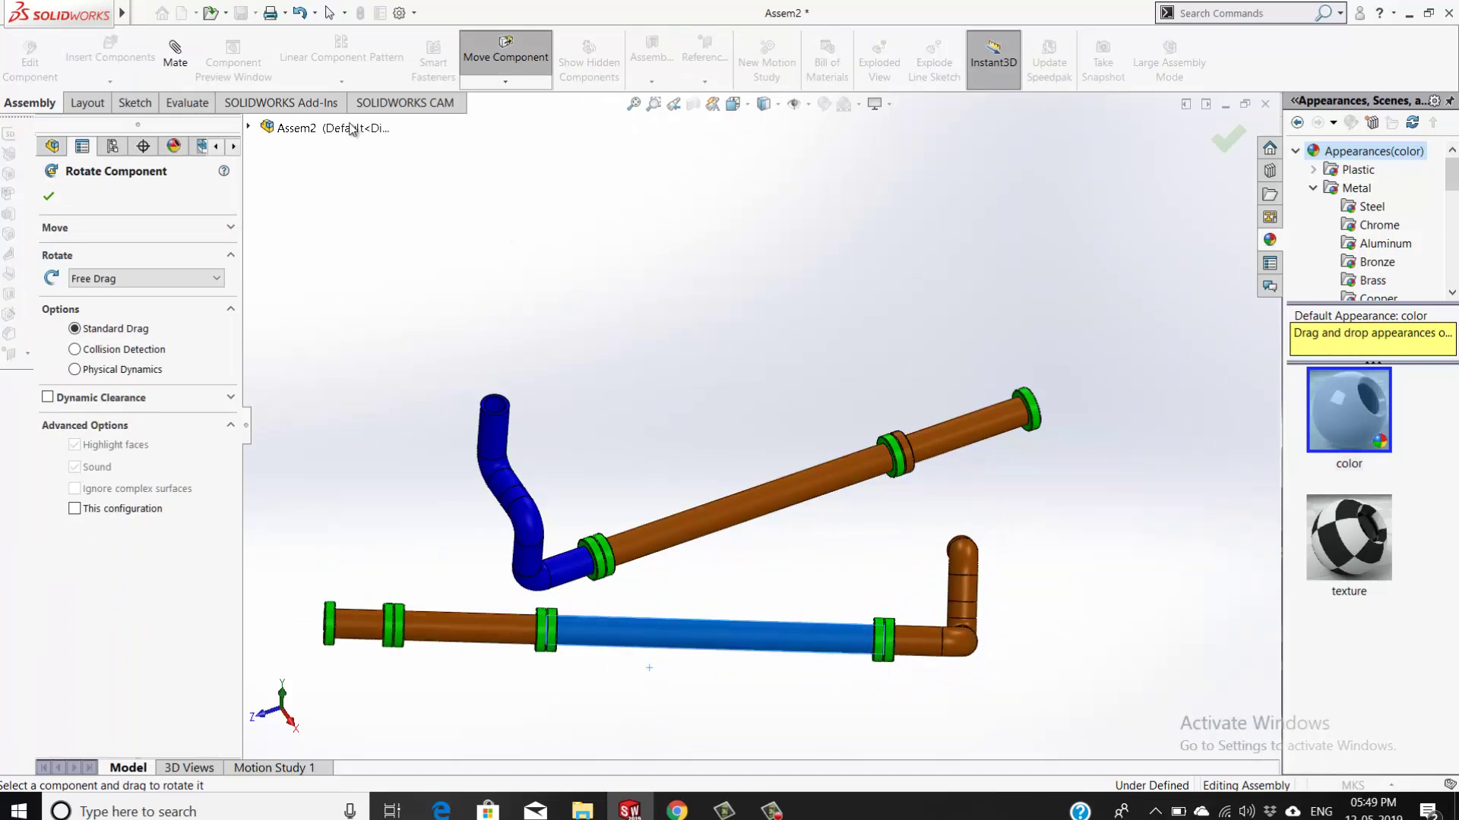
pyautogui.press('Escape')
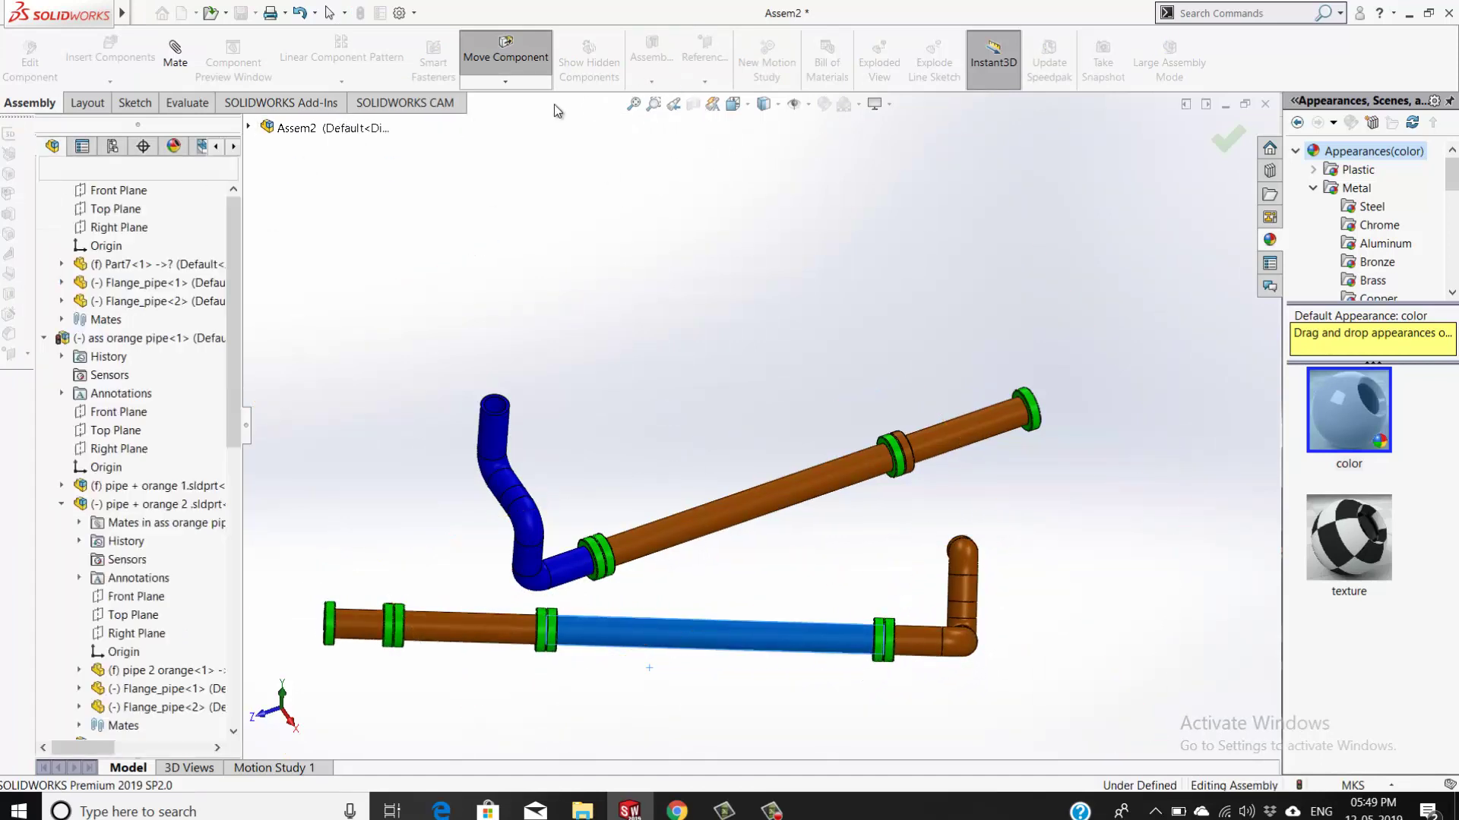
# Move the inserted assembly up and right, near the far end of the first run
pyautogui.click(503, 81)
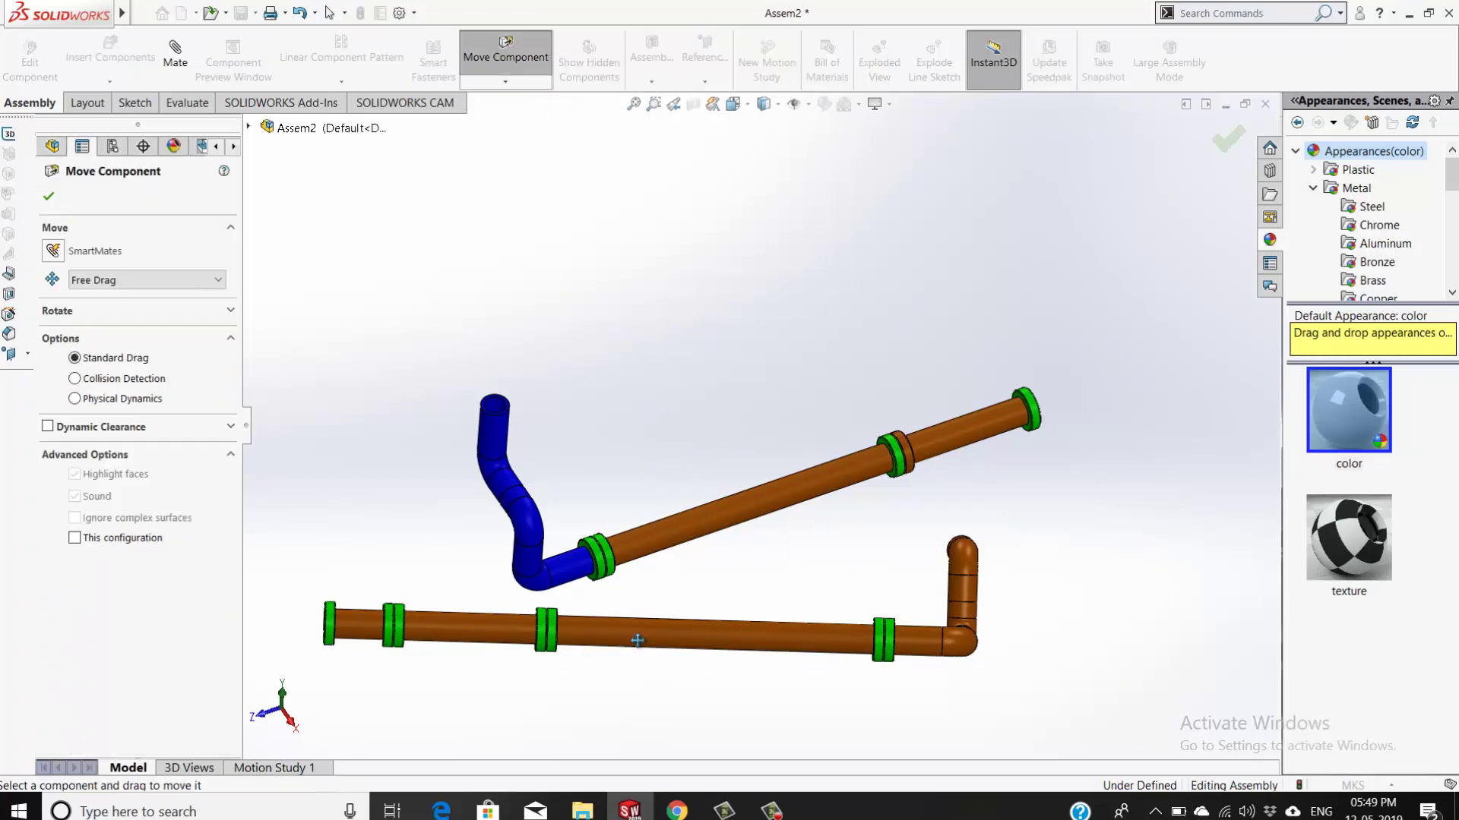
pyautogui.moveTo(628, 634); pyautogui.dragTo(1205, 410)
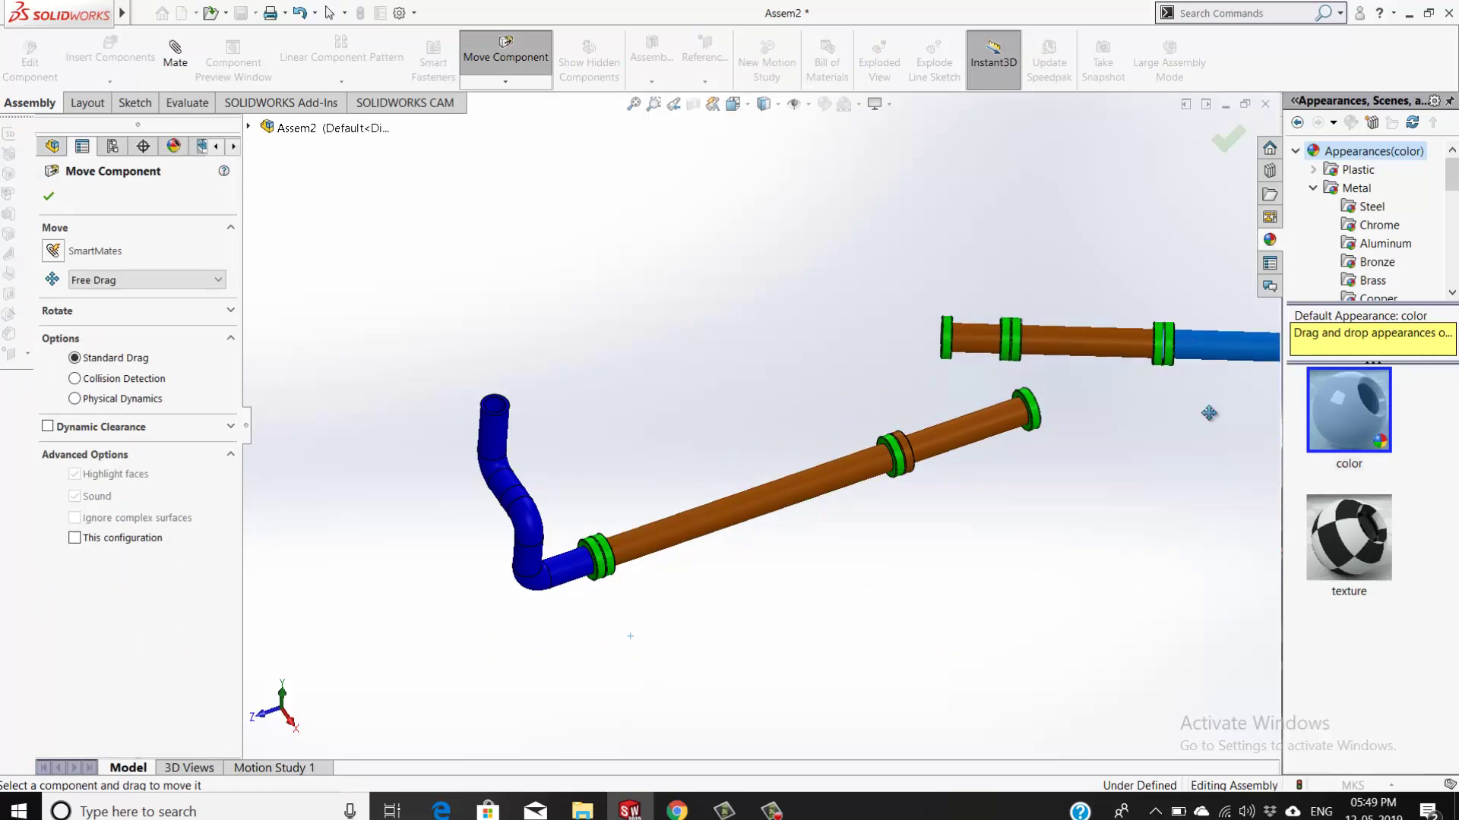
pyautogui.click(48, 200)
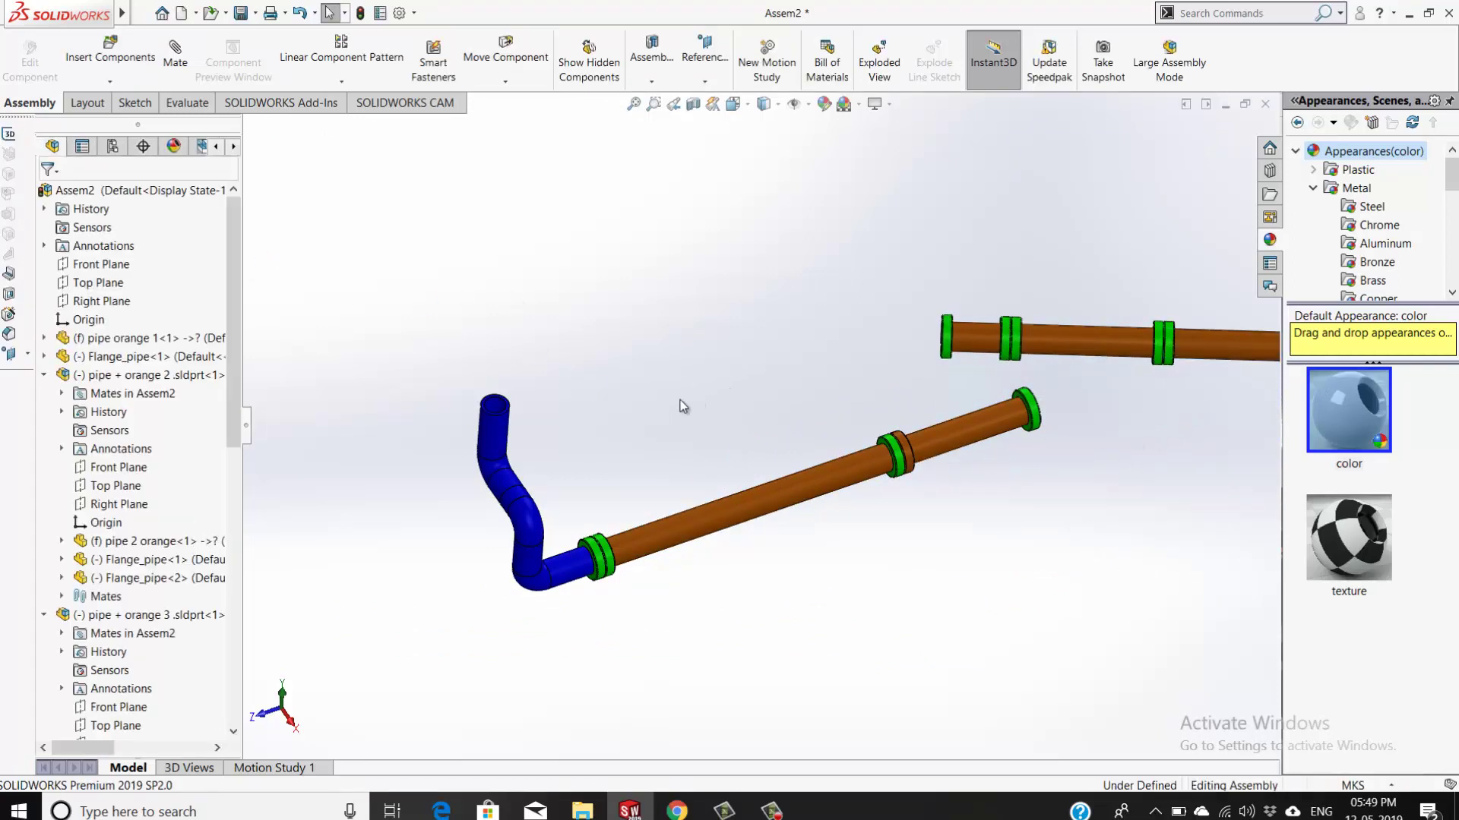
pyautogui.scroll(-5, 666, 411)
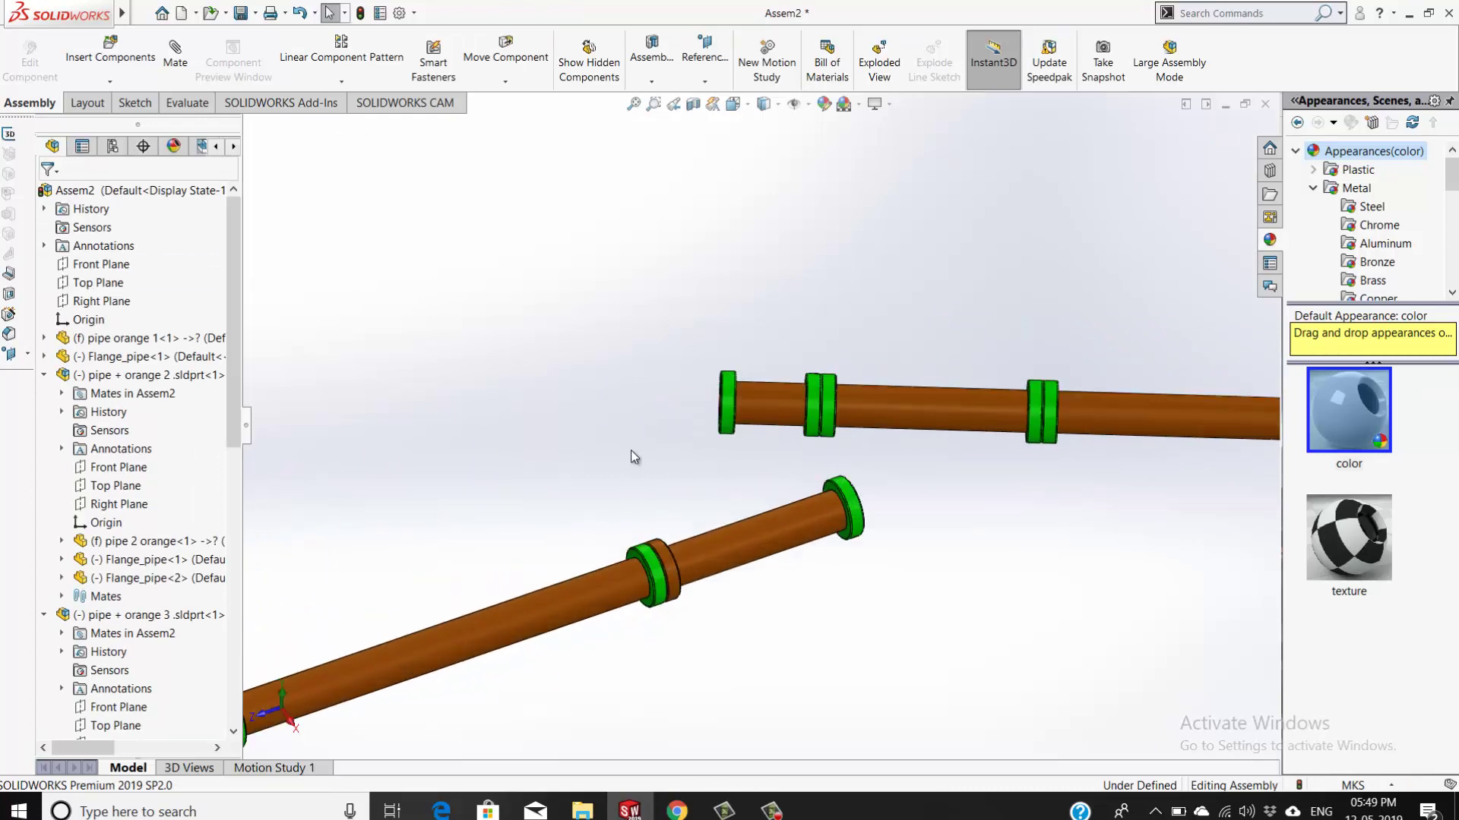
pyautogui.moveTo(547, 461); pyautogui.dragTo(548, 377, button='middle')
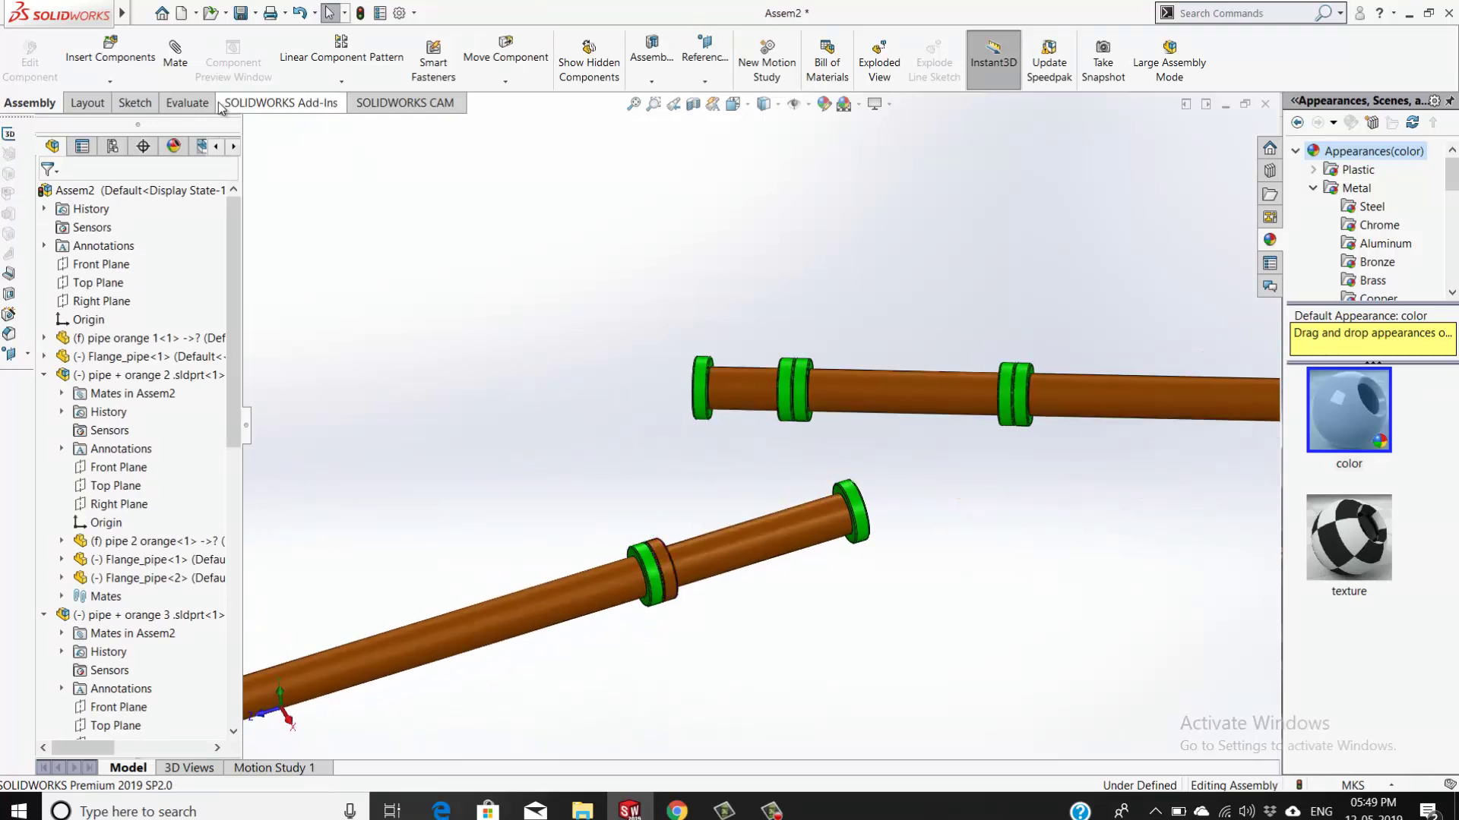
# Concentrically mate the ass orange pipe subassembly's pipe face with pipe + orange 3
pyautogui.click(174, 53)
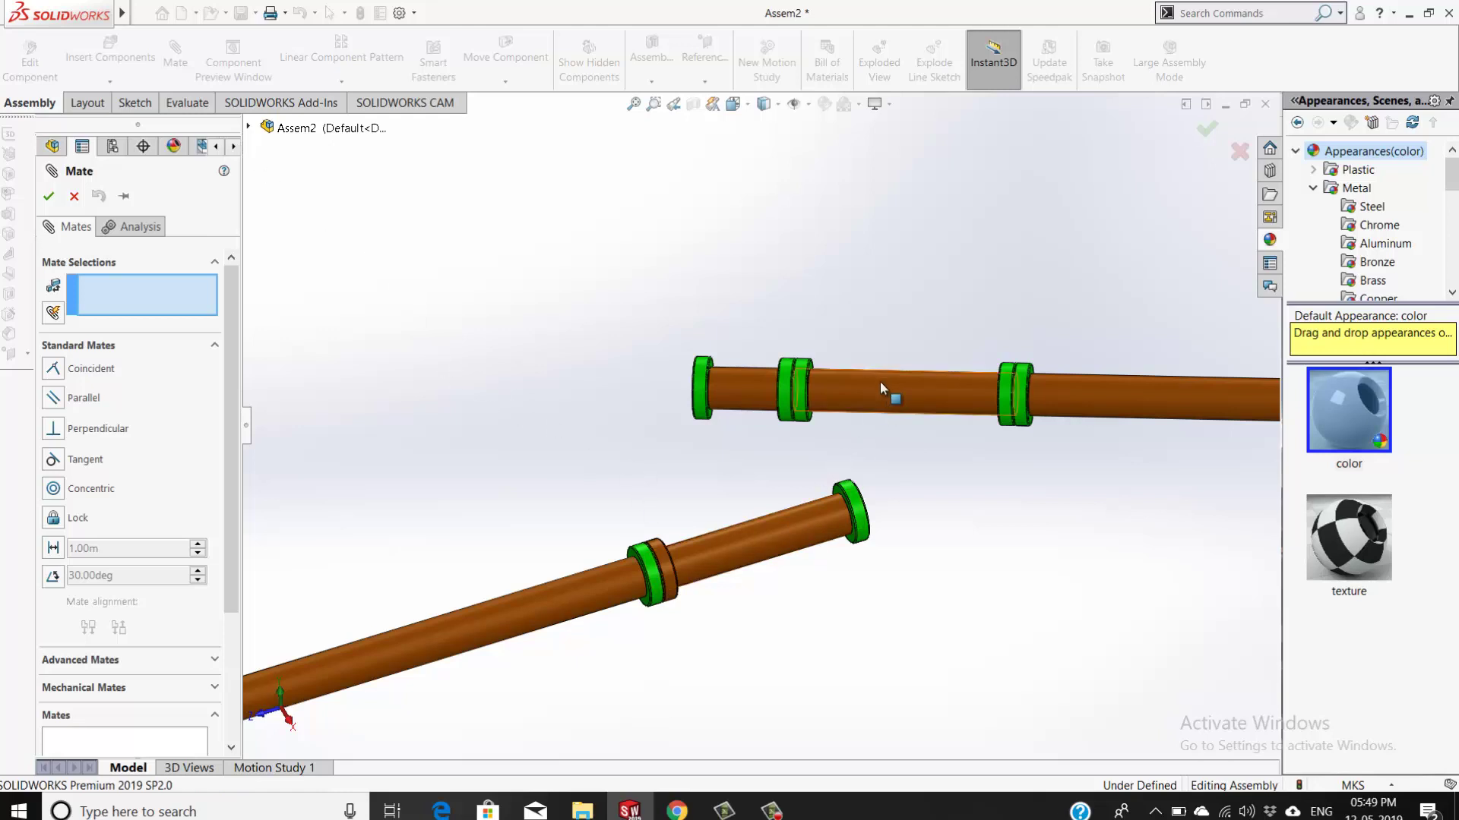
pyautogui.click(744, 386)
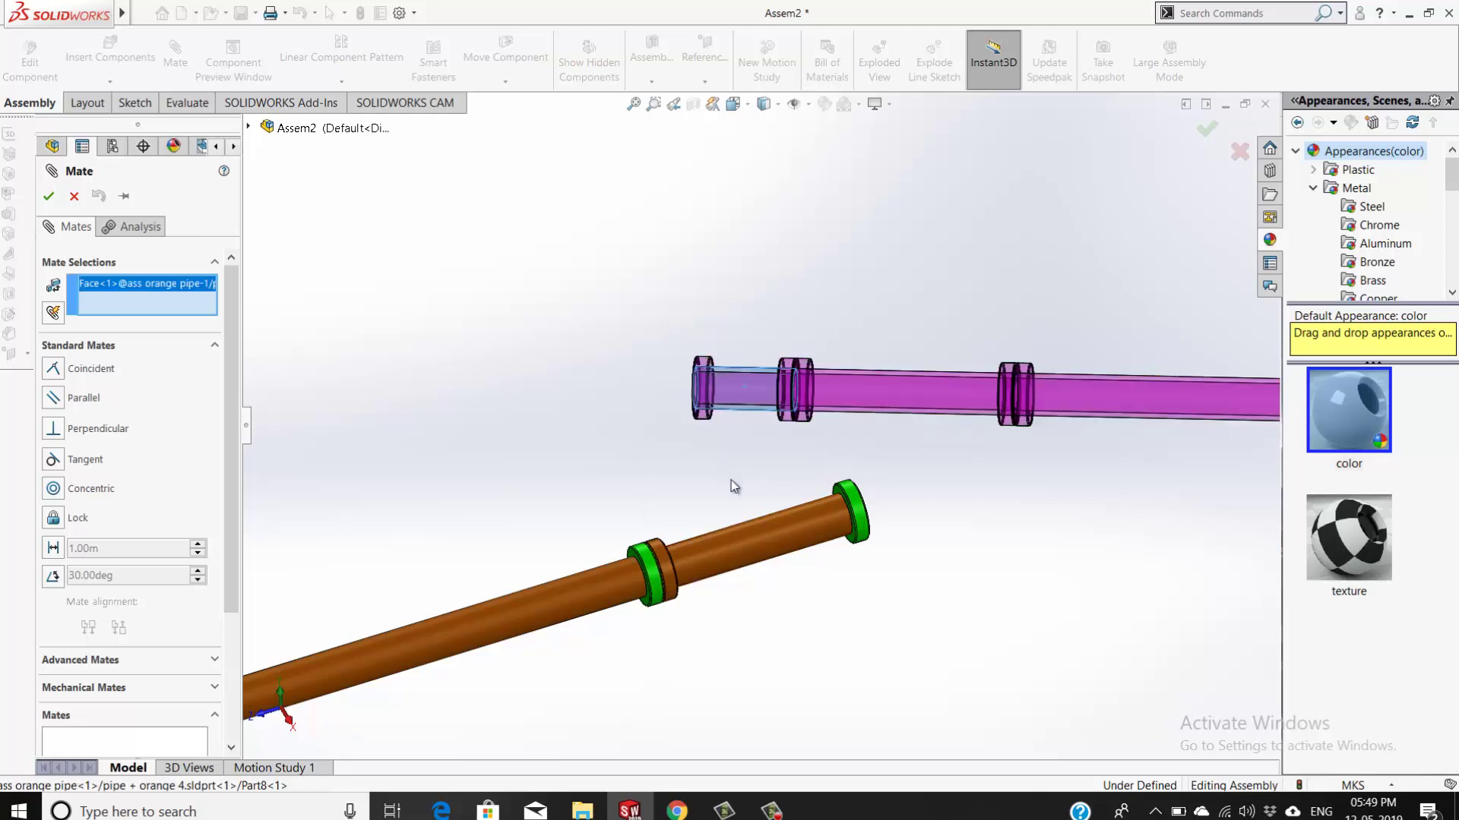
pyautogui.click(783, 536)
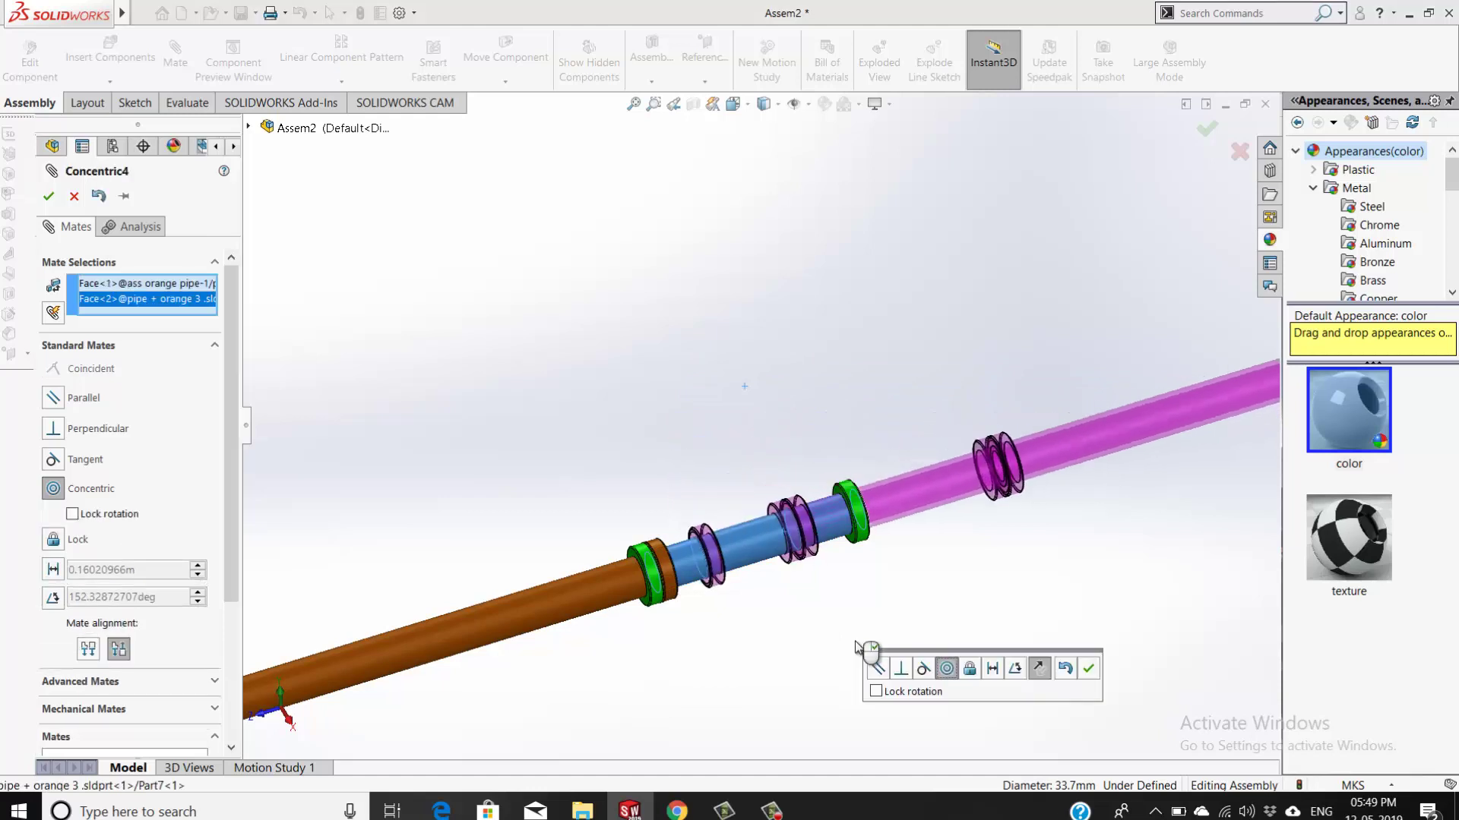
pyautogui.click(1088, 669)
pyautogui.press('Escape')
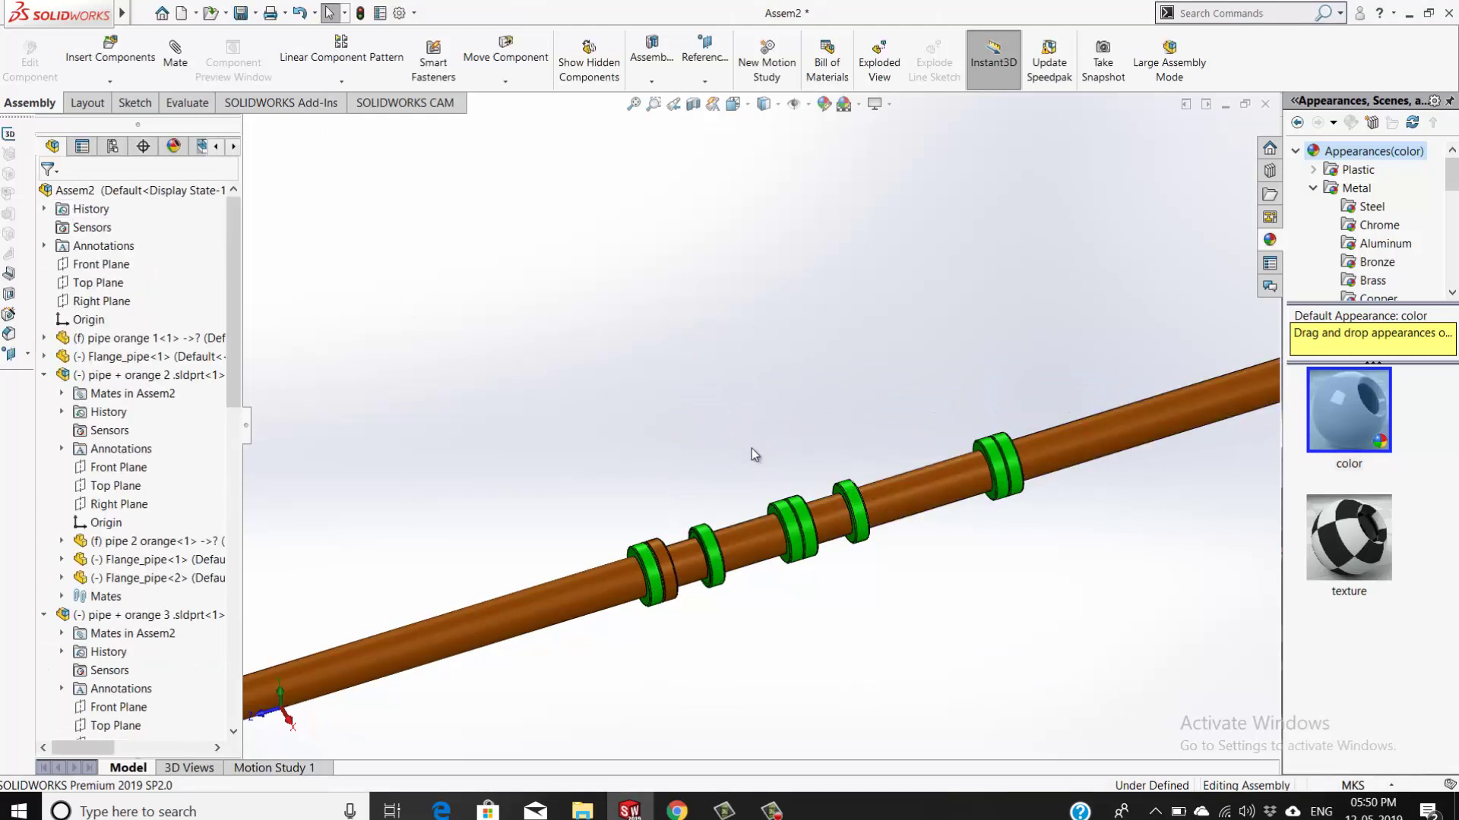
pyautogui.scroll(5, 756, 437)
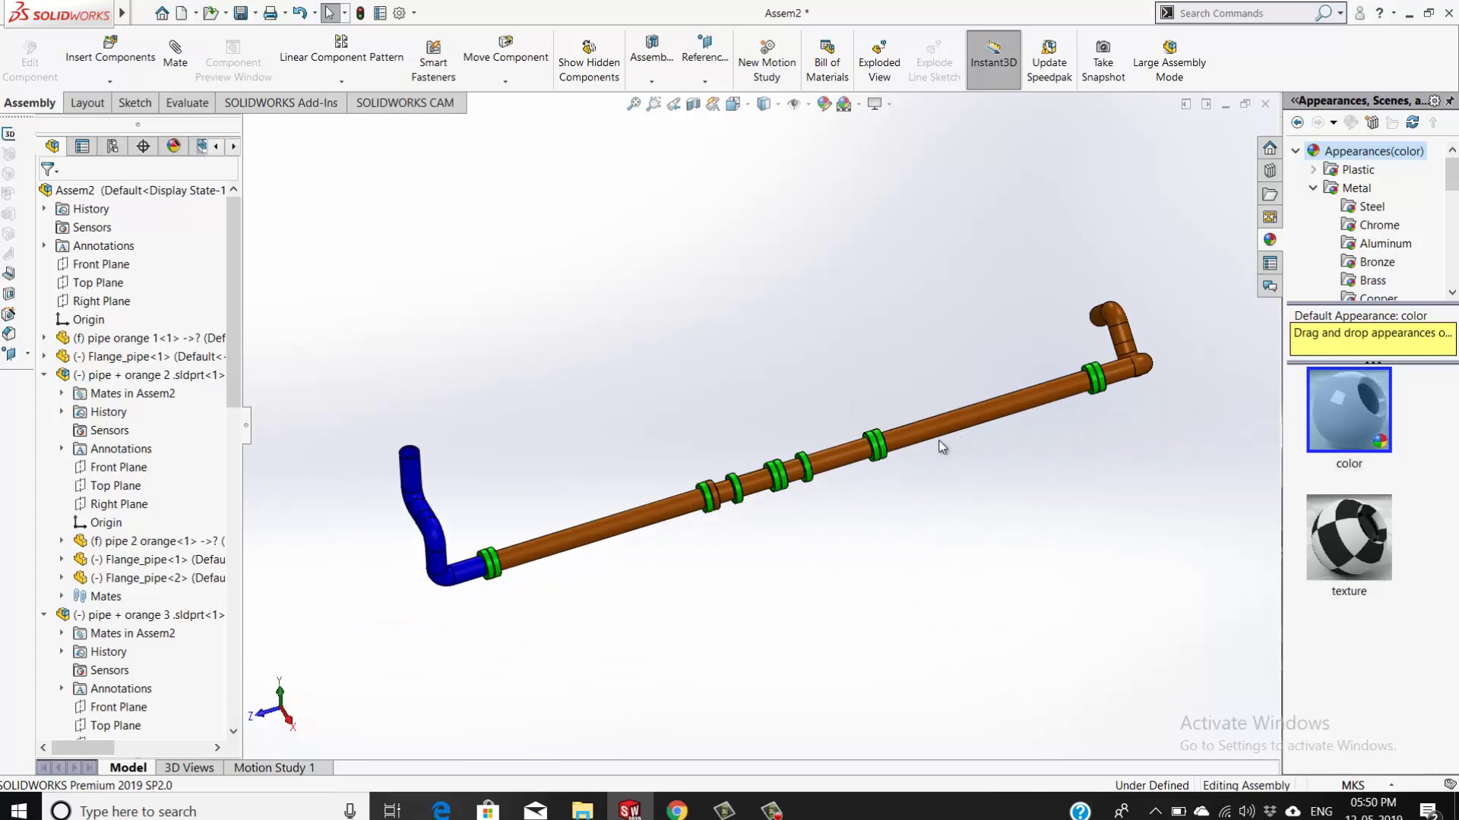
pyautogui.moveTo(842, 365); pyautogui.dragTo(796, 362, button='middle')
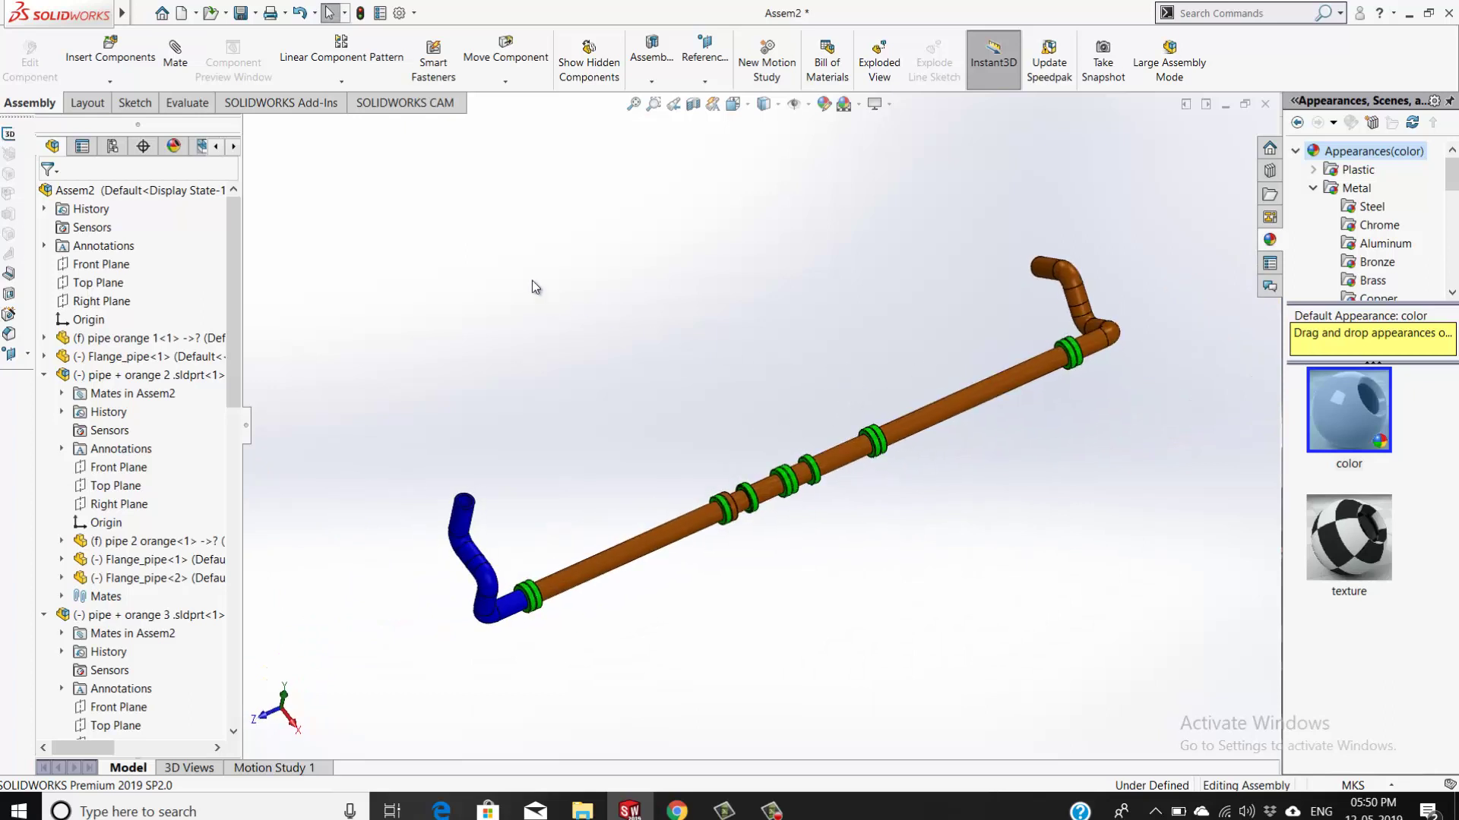
pyautogui.click(506, 81)
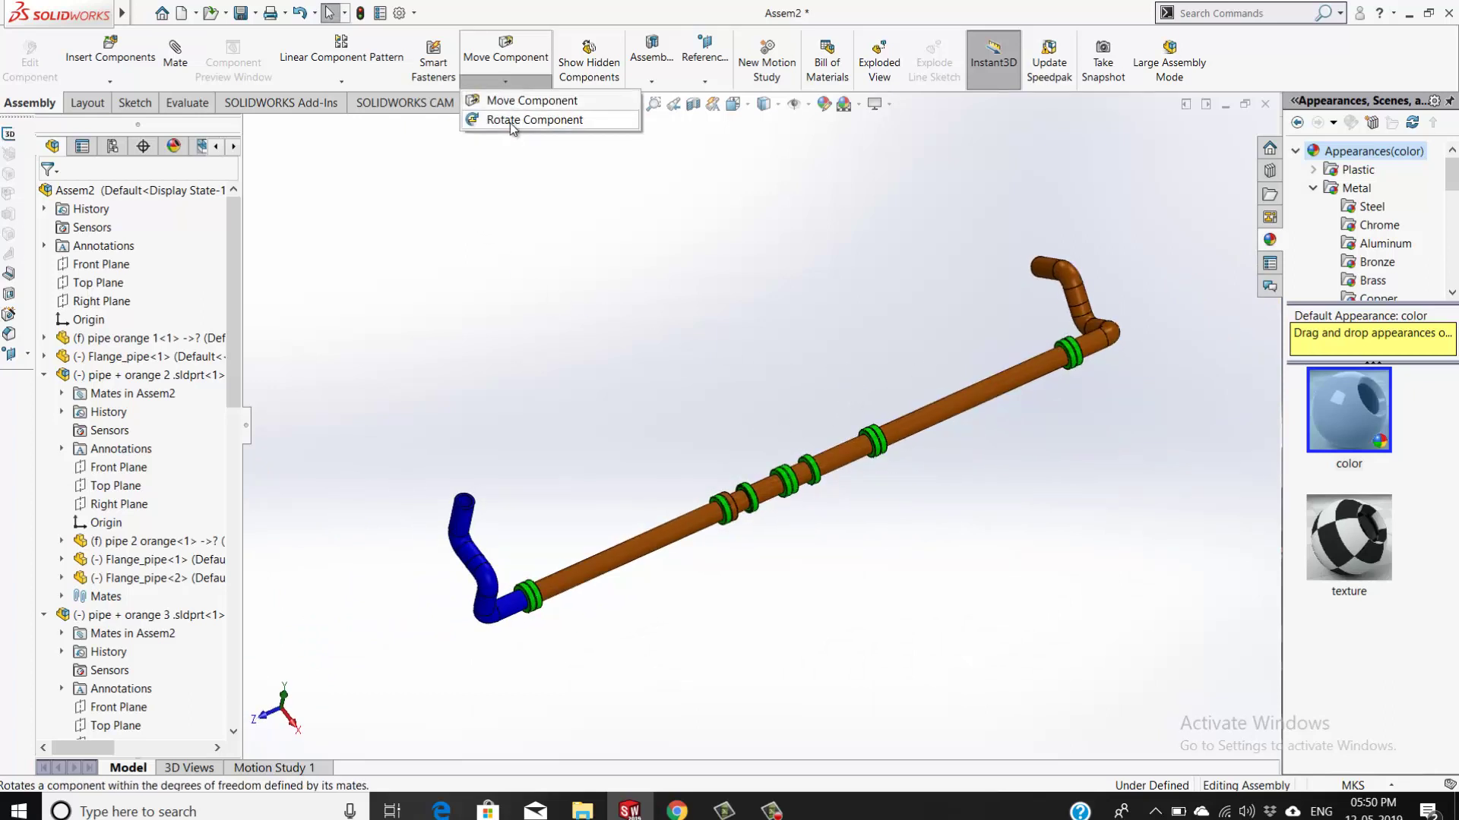
pyautogui.click(512, 102)
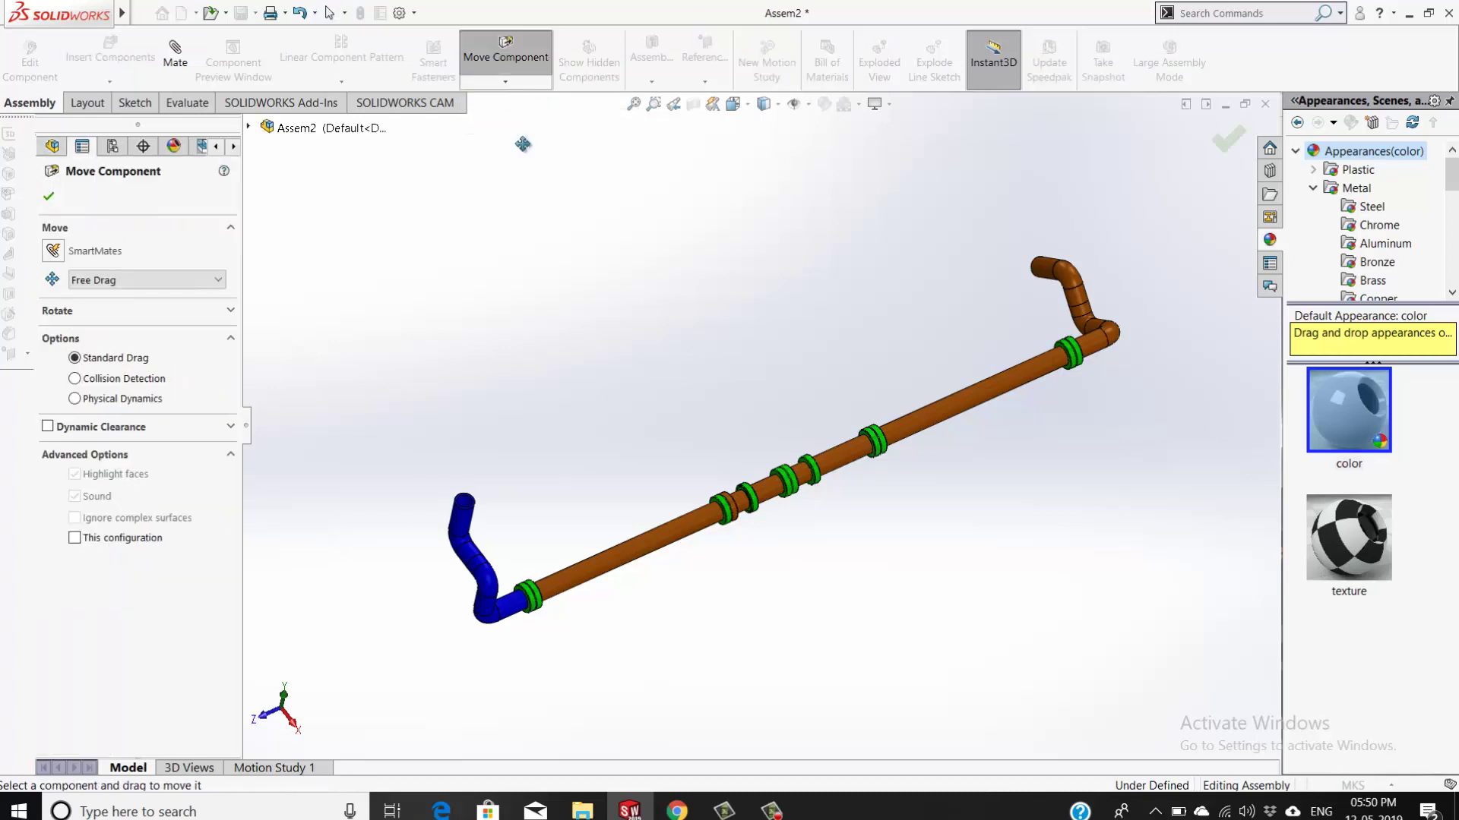
pyautogui.moveTo(1033, 369); pyautogui.dragTo(1122, 333)
pyautogui.click(49, 198)
pyautogui.press('z')
pyautogui.press('z')
pyautogui.scroll(-5, 782, 380)
pyautogui.scroll(-2, 798, 426)
pyautogui.scroll(3, 798, 425)
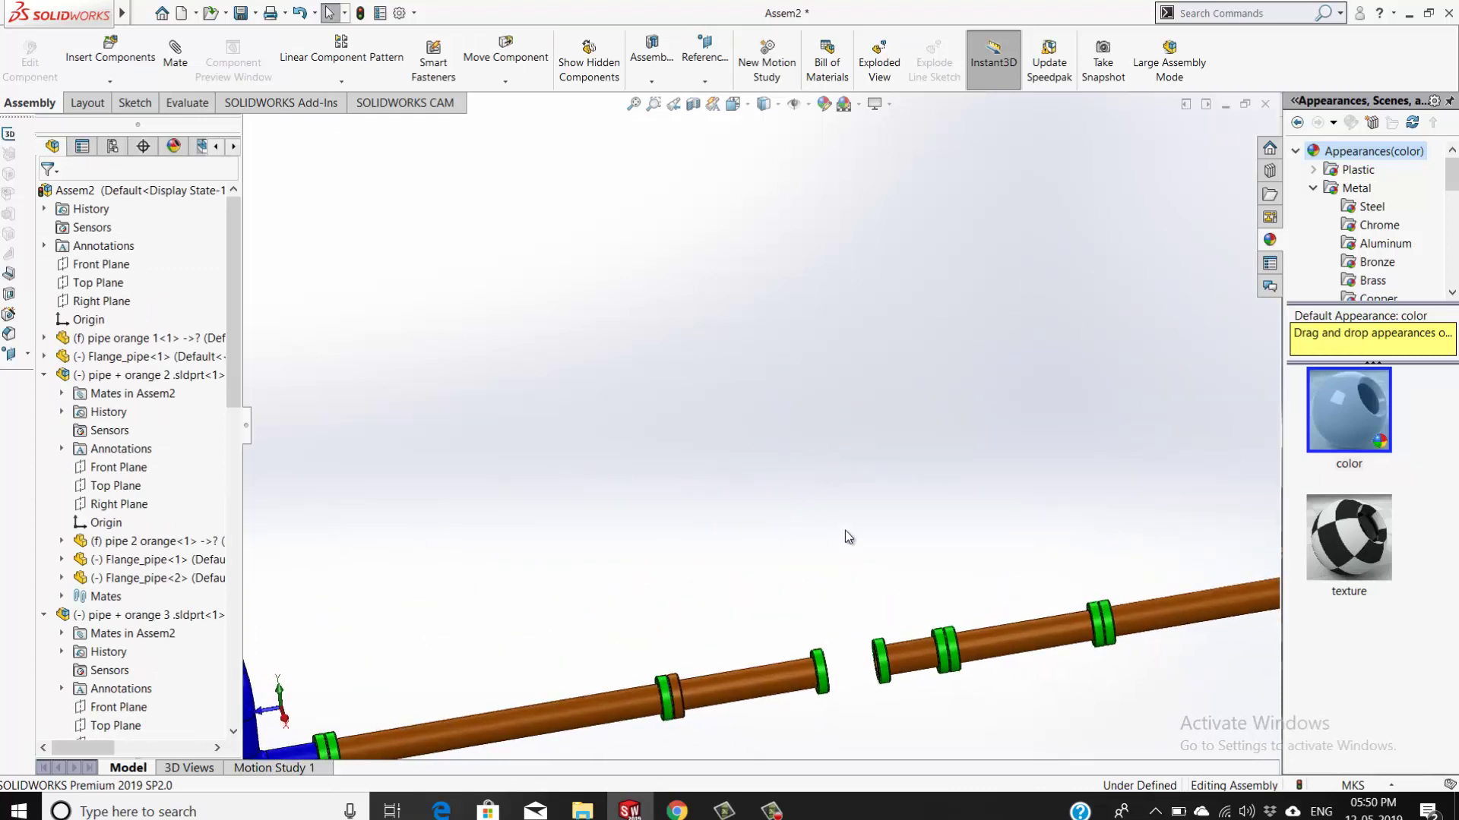
pyautogui.scroll(3, 750, 676)
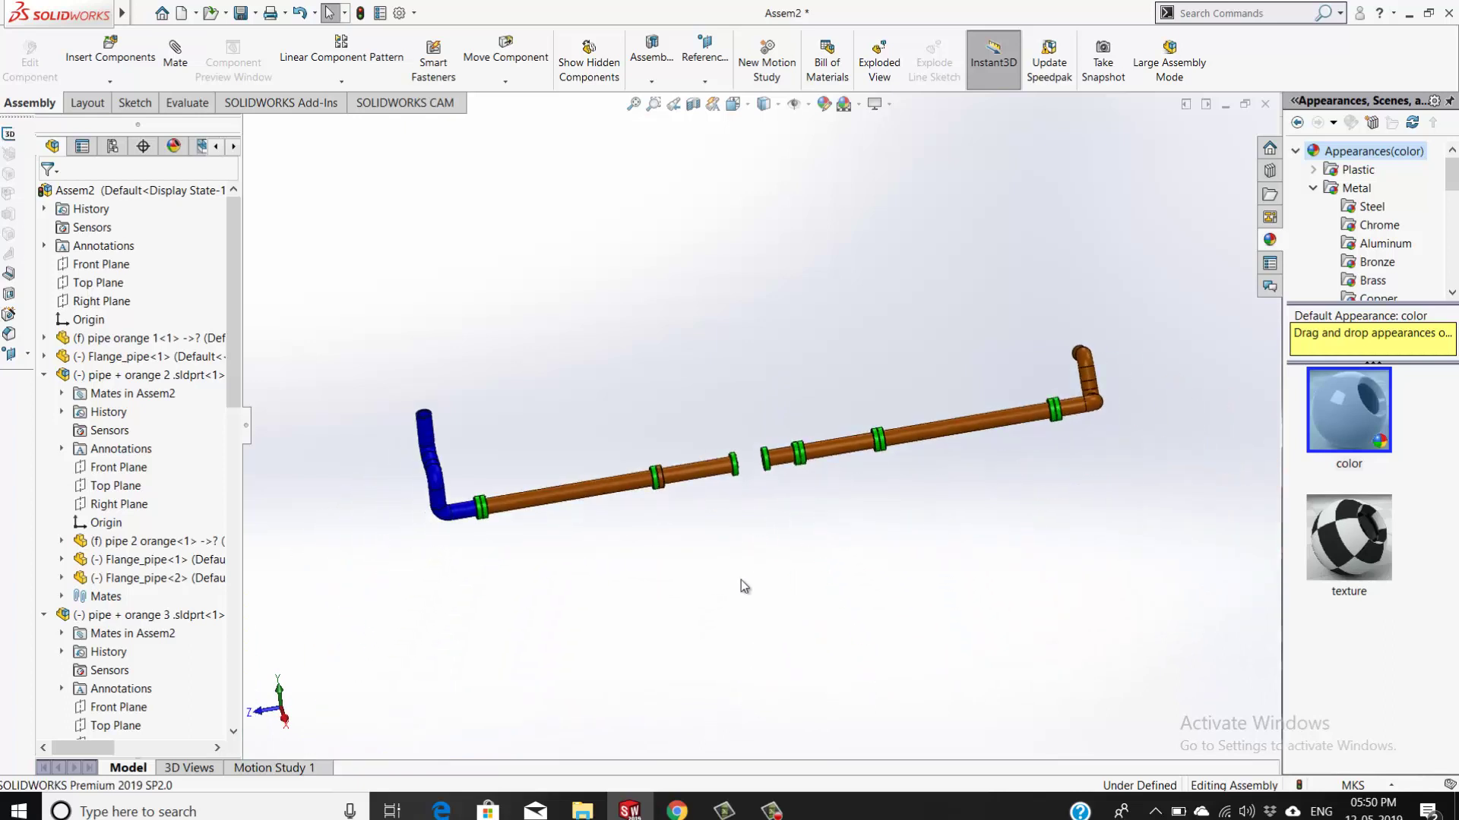
pyautogui.scroll(-3, 750, 500)
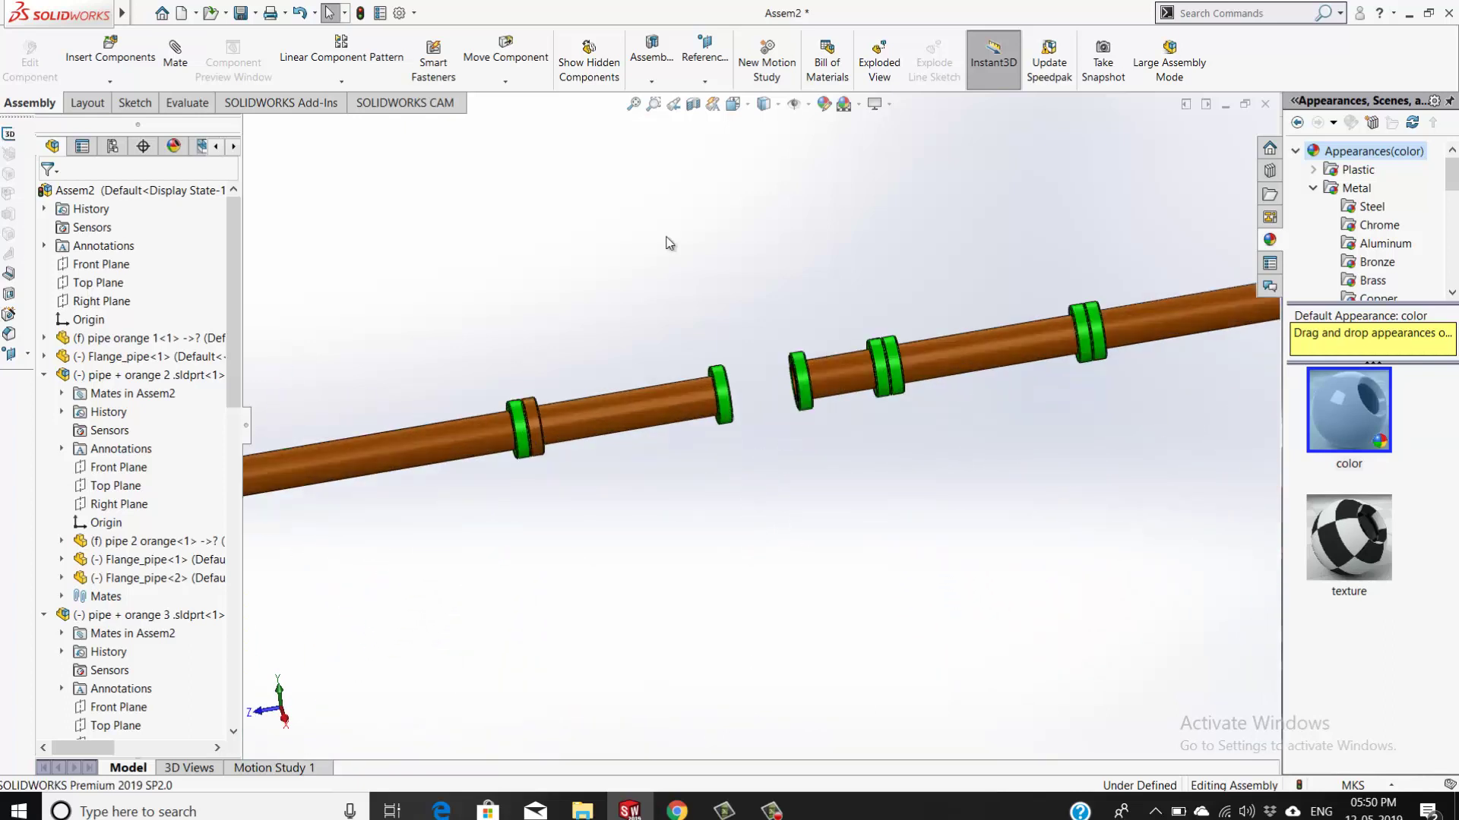
# Add a concentric mate between the loose pipe face and the matching orange pipe face
pyautogui.click(174, 55)
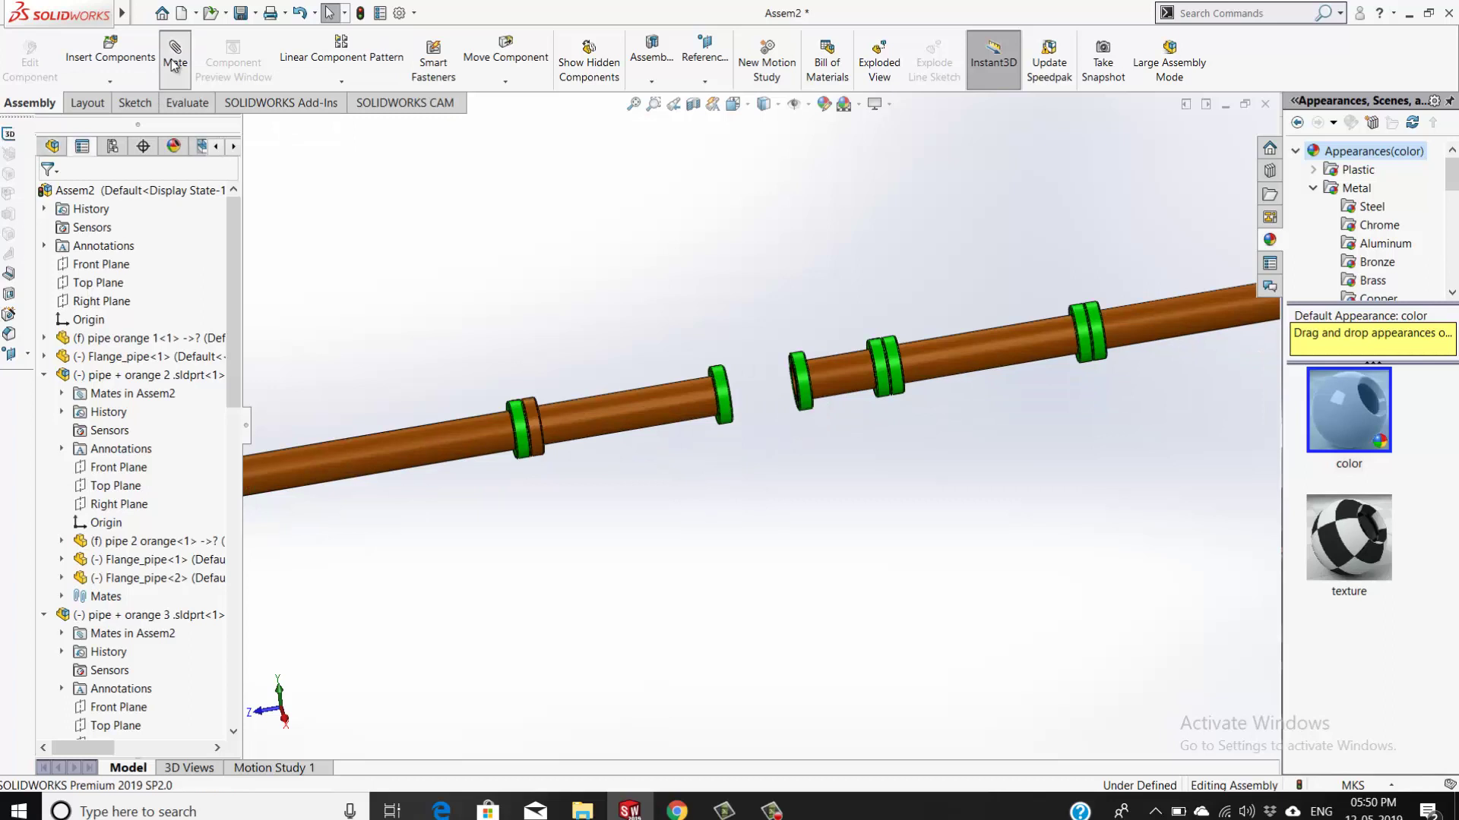
pyautogui.click(841, 369)
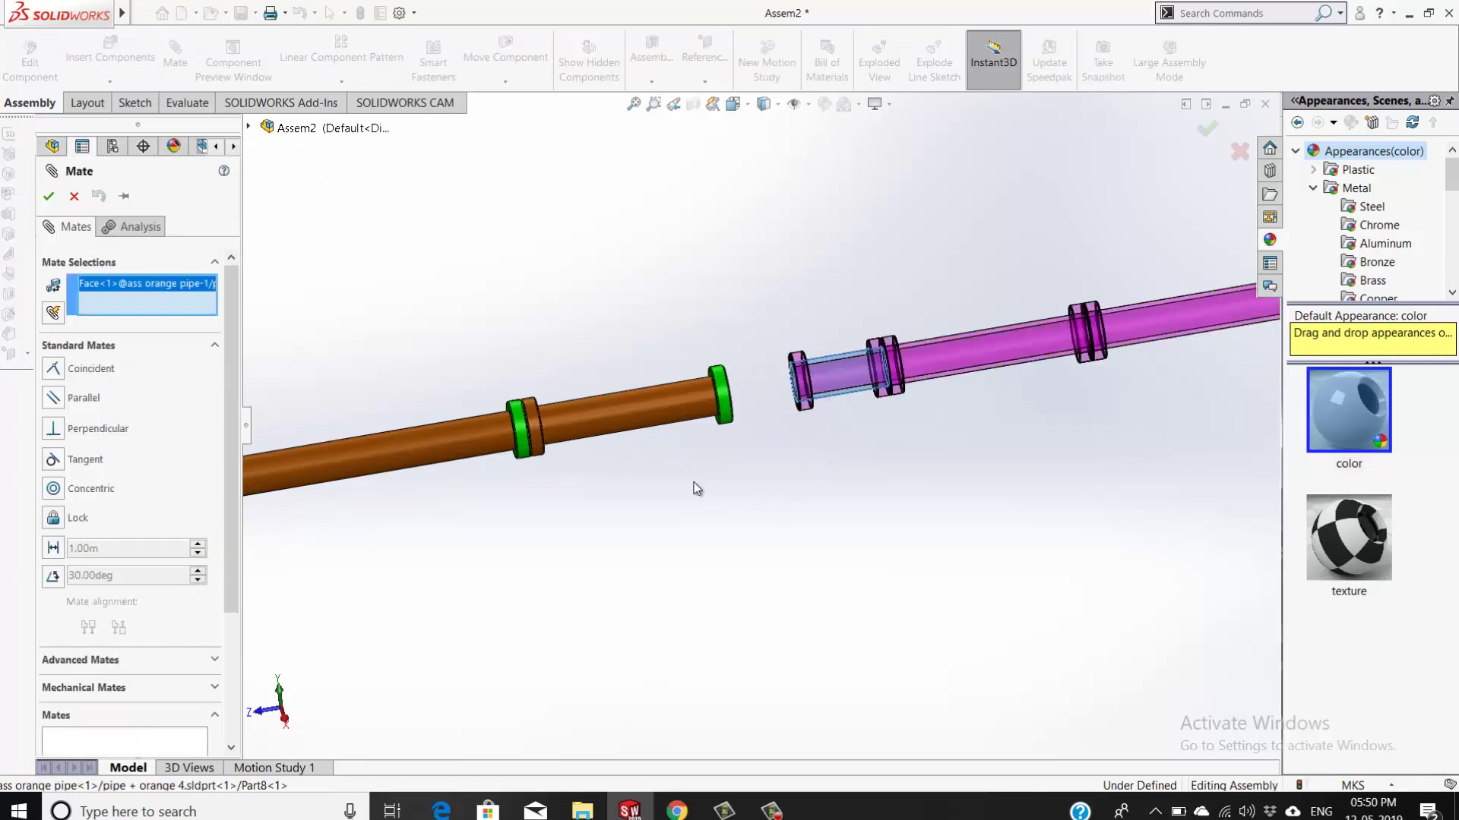
pyautogui.click(671, 414)
pyautogui.click(895, 606)
pyautogui.press('Escape')
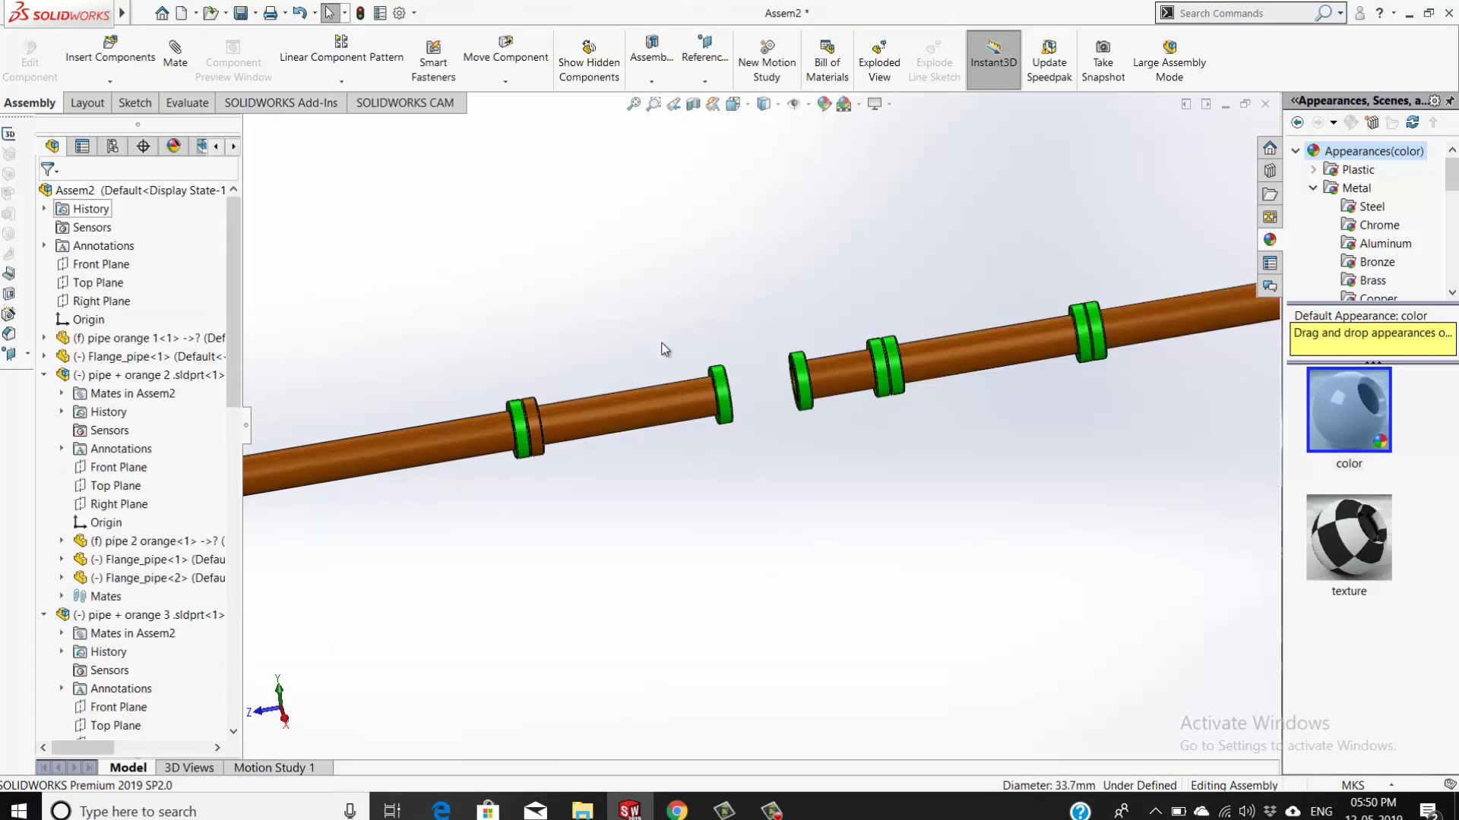
# Add a coincident mate butting the loose pipe's flange against the green flange
pyautogui.click(175, 57)
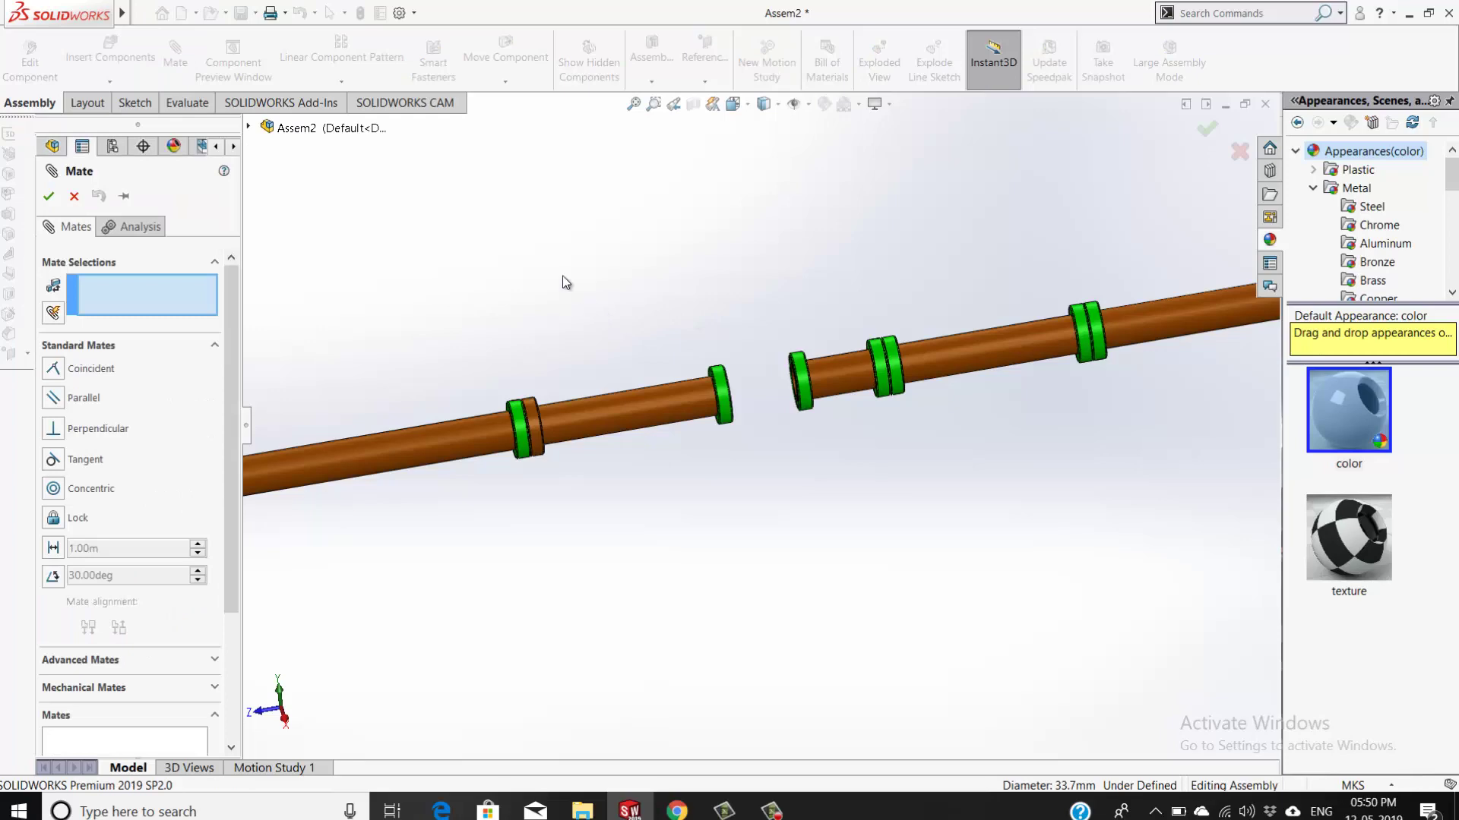
pyautogui.moveTo(701, 359); pyautogui.dragTo(746, 372, button='middle')
pyautogui.scroll(-3, 746, 366)
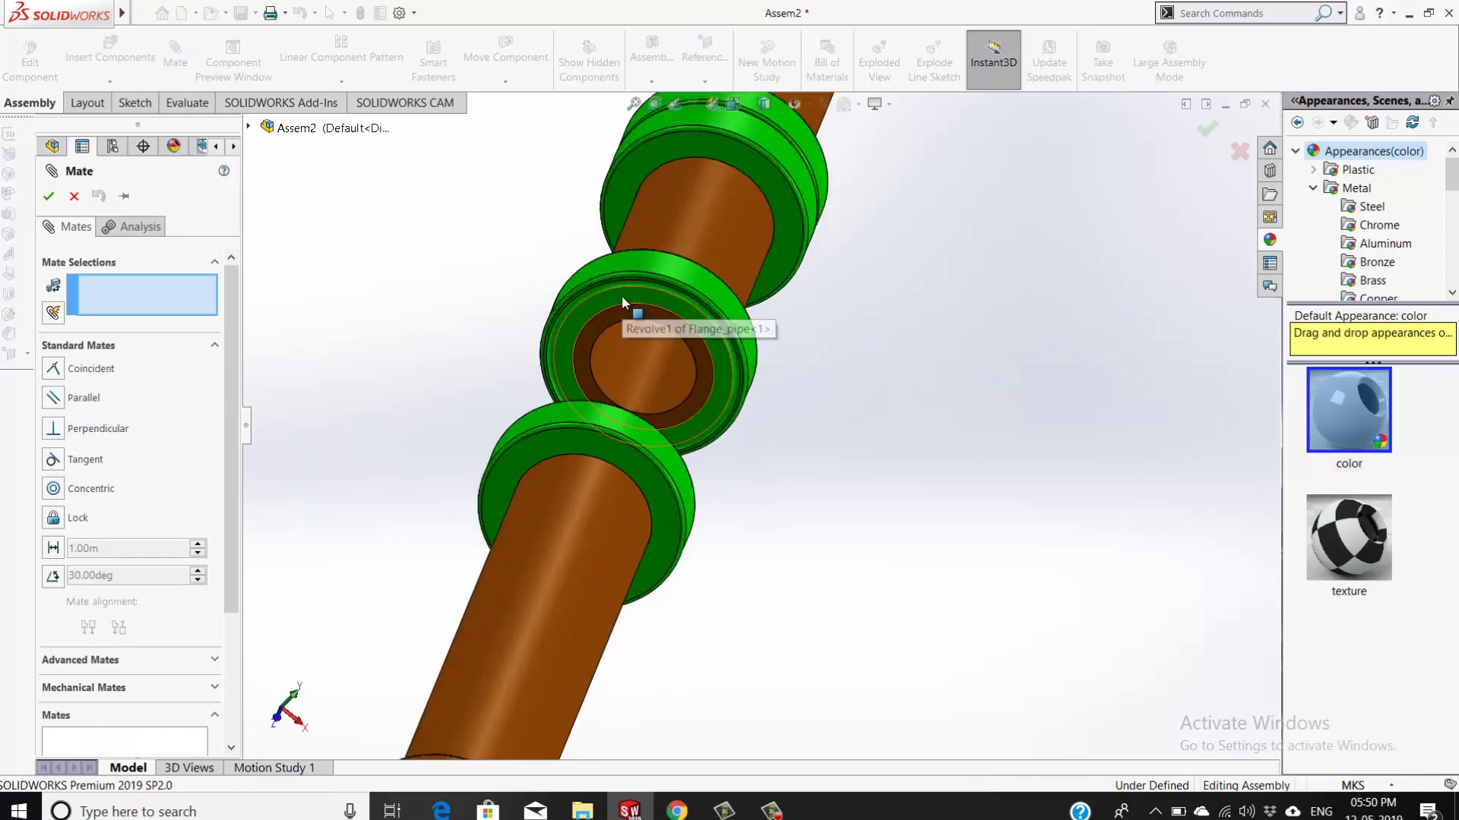
pyautogui.click(623, 296)
pyautogui.scroll(2, 863, 501)
pyautogui.moveTo(779, 643); pyautogui.dragTo(664, 684, button='middle')
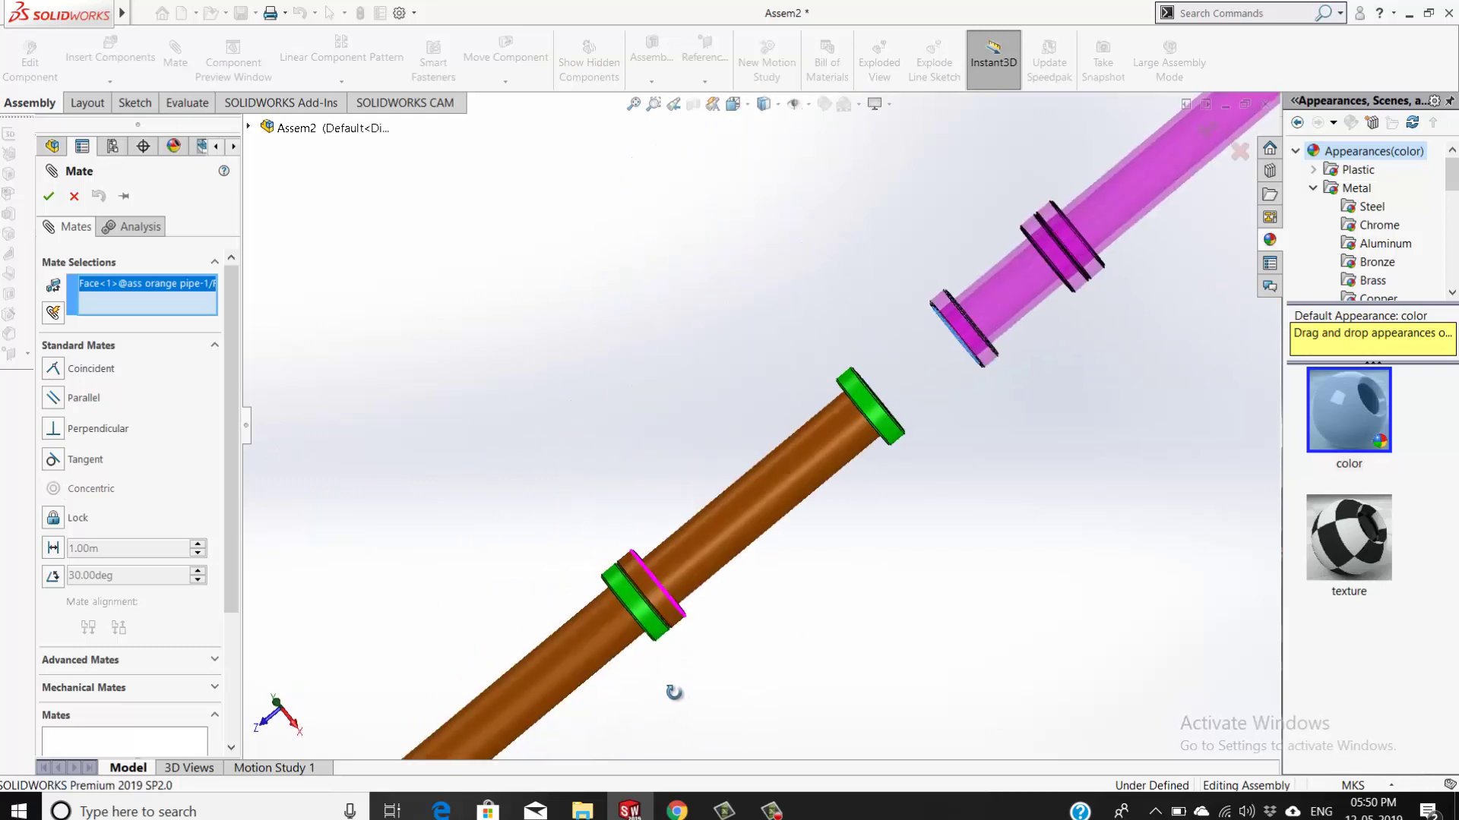
pyautogui.scroll(-3, 881, 375)
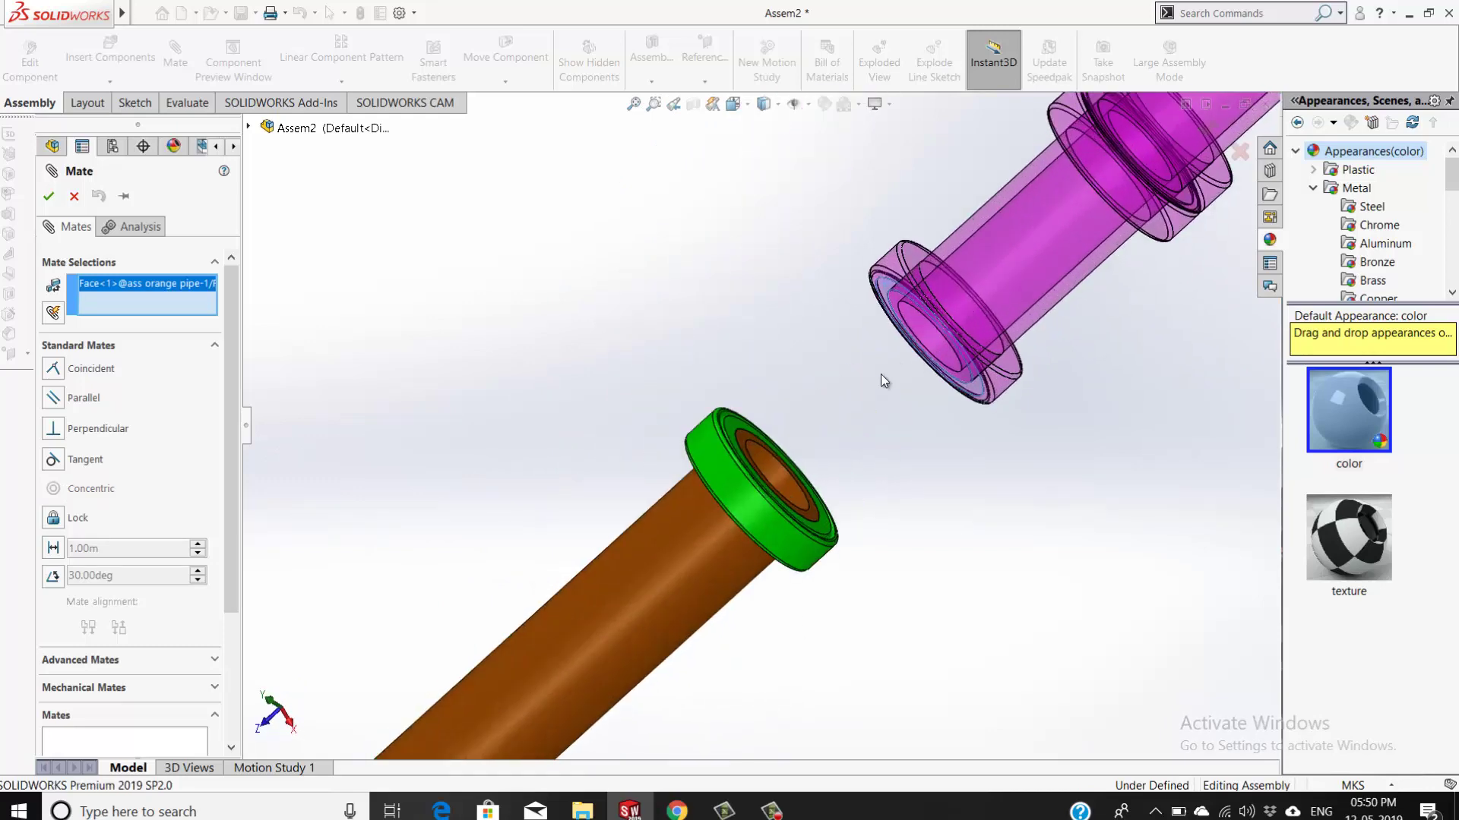
pyautogui.click(730, 420)
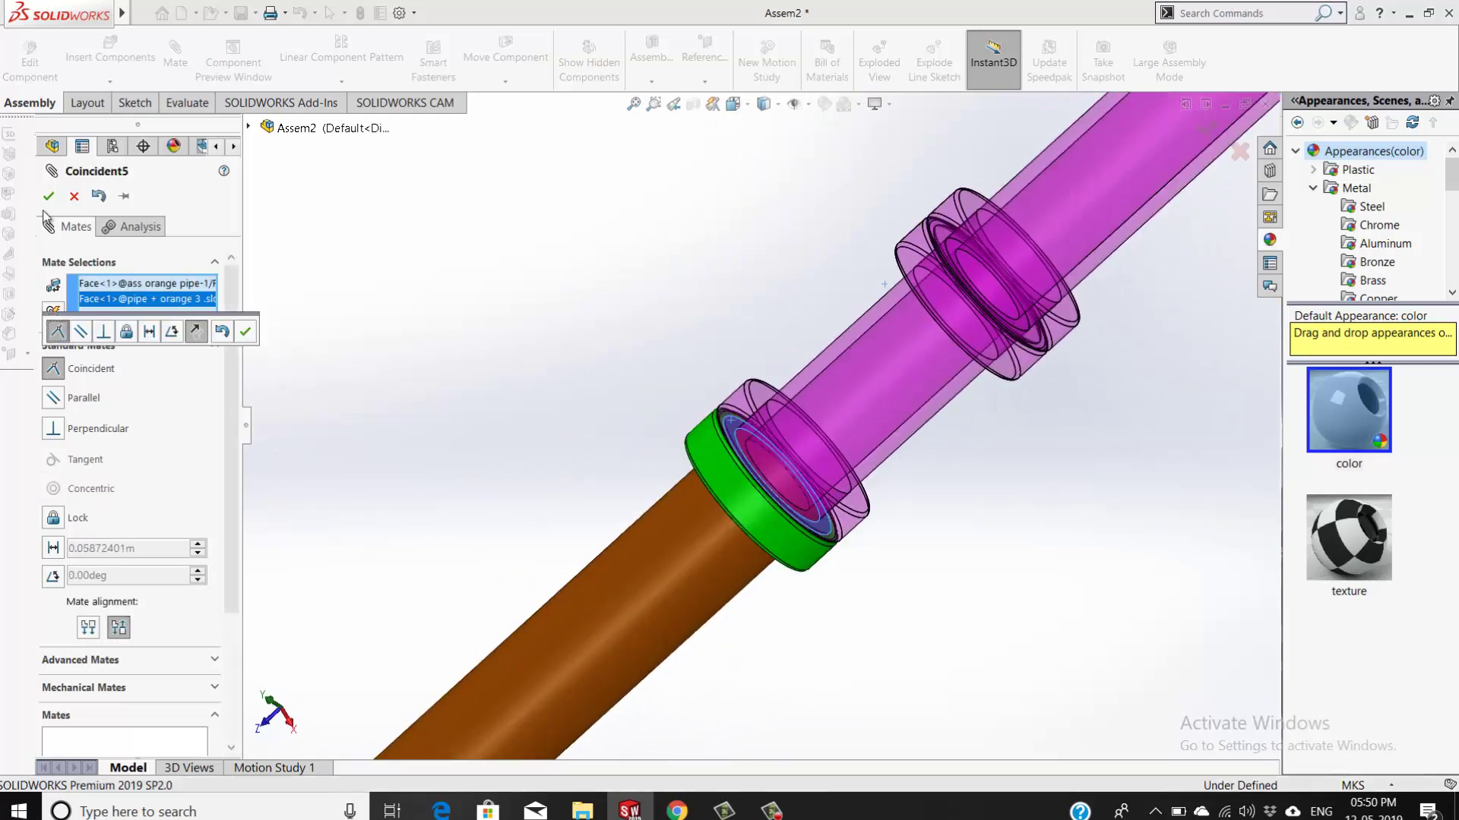
pyautogui.click(245, 331)
pyautogui.press('Escape')
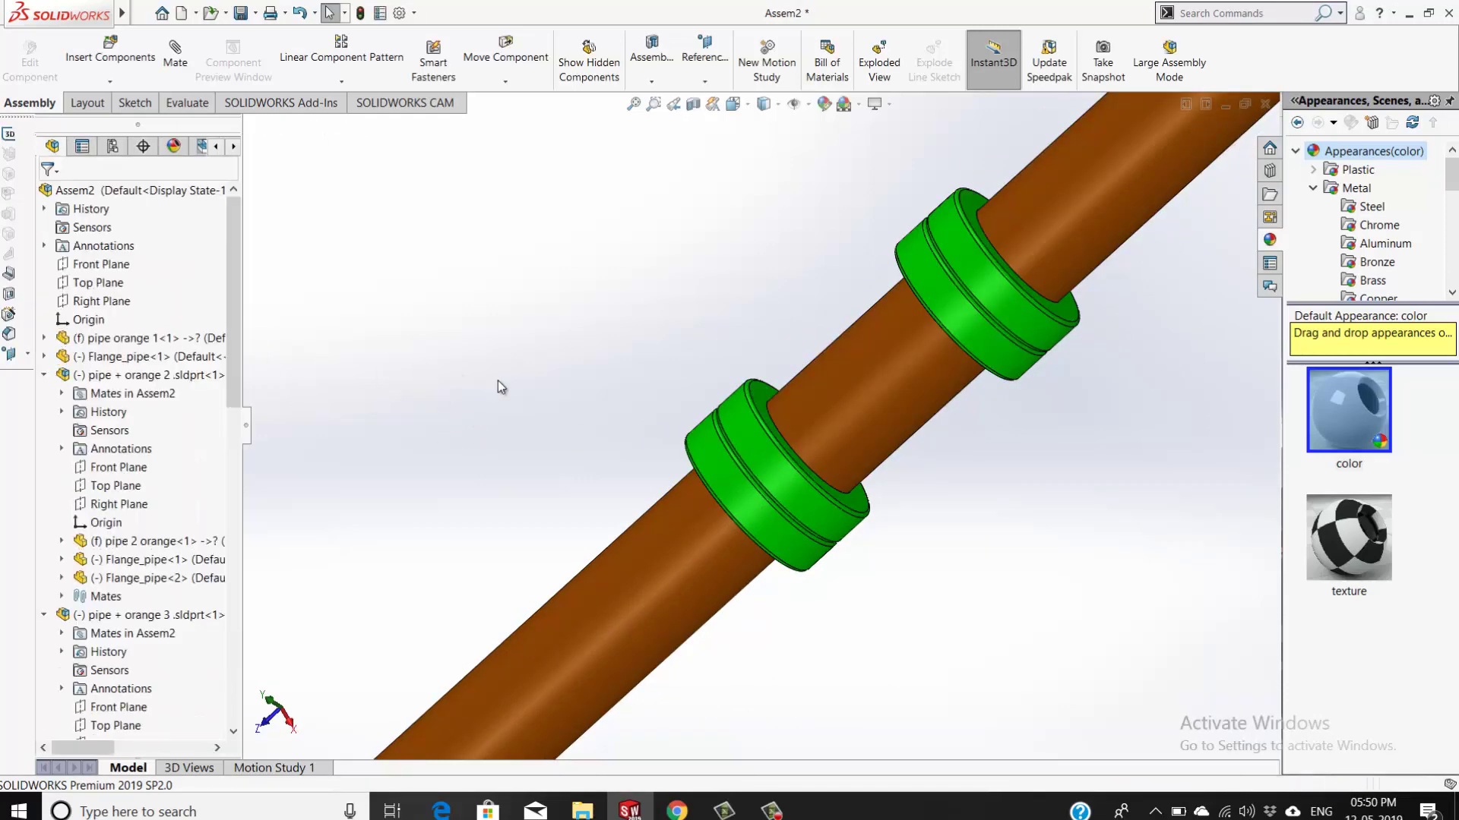
# Zoom to fit the whole pipe assembly and show it in Isometric view
pyautogui.press('f')
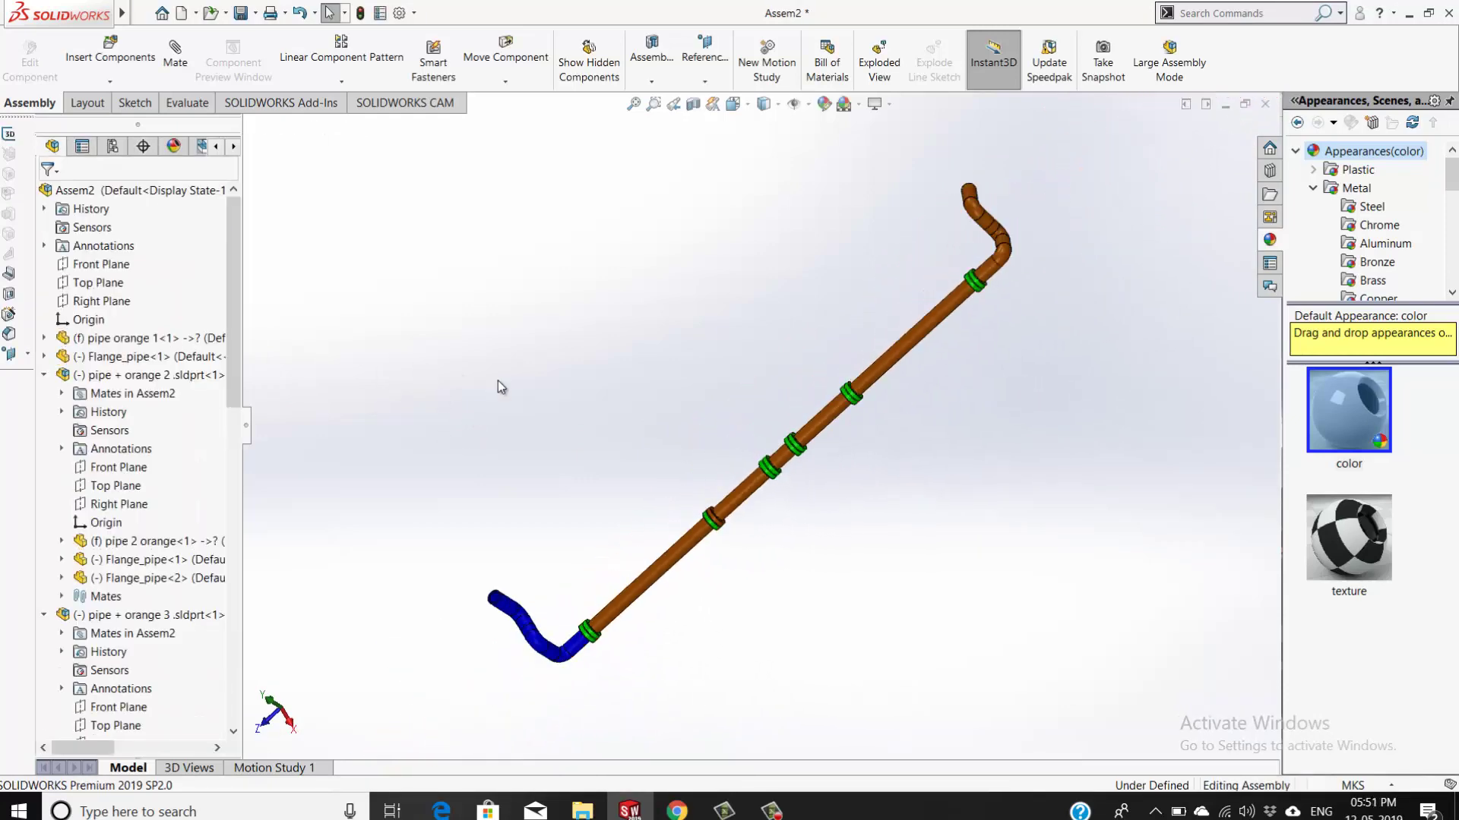
pyautogui.hotkey('ctrl', '7')
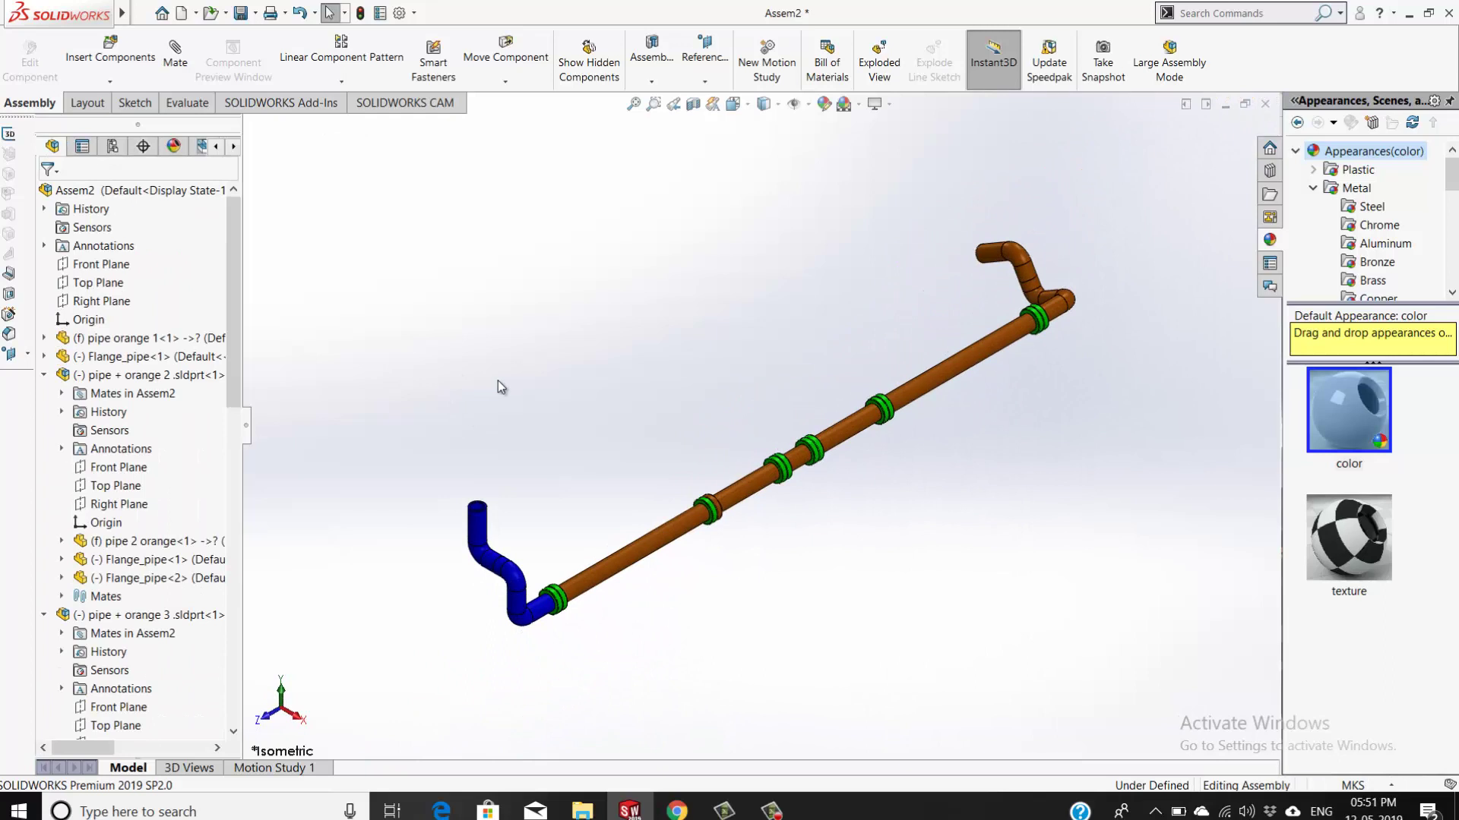
pyautogui.scroll(-1, 669, 400)
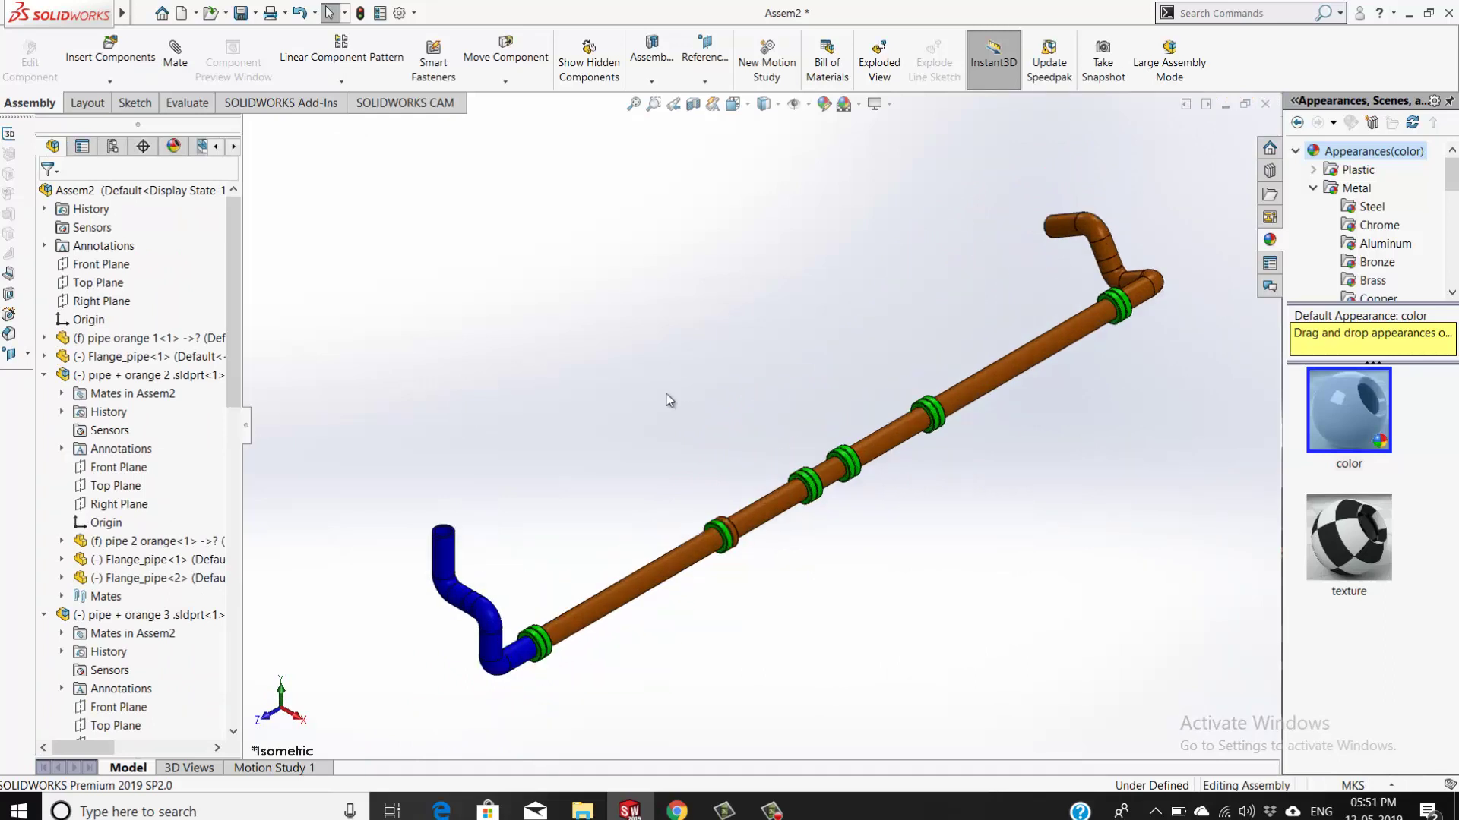
pyautogui.scroll(-1, 673, 406)
pyautogui.scroll(2, 684, 422)
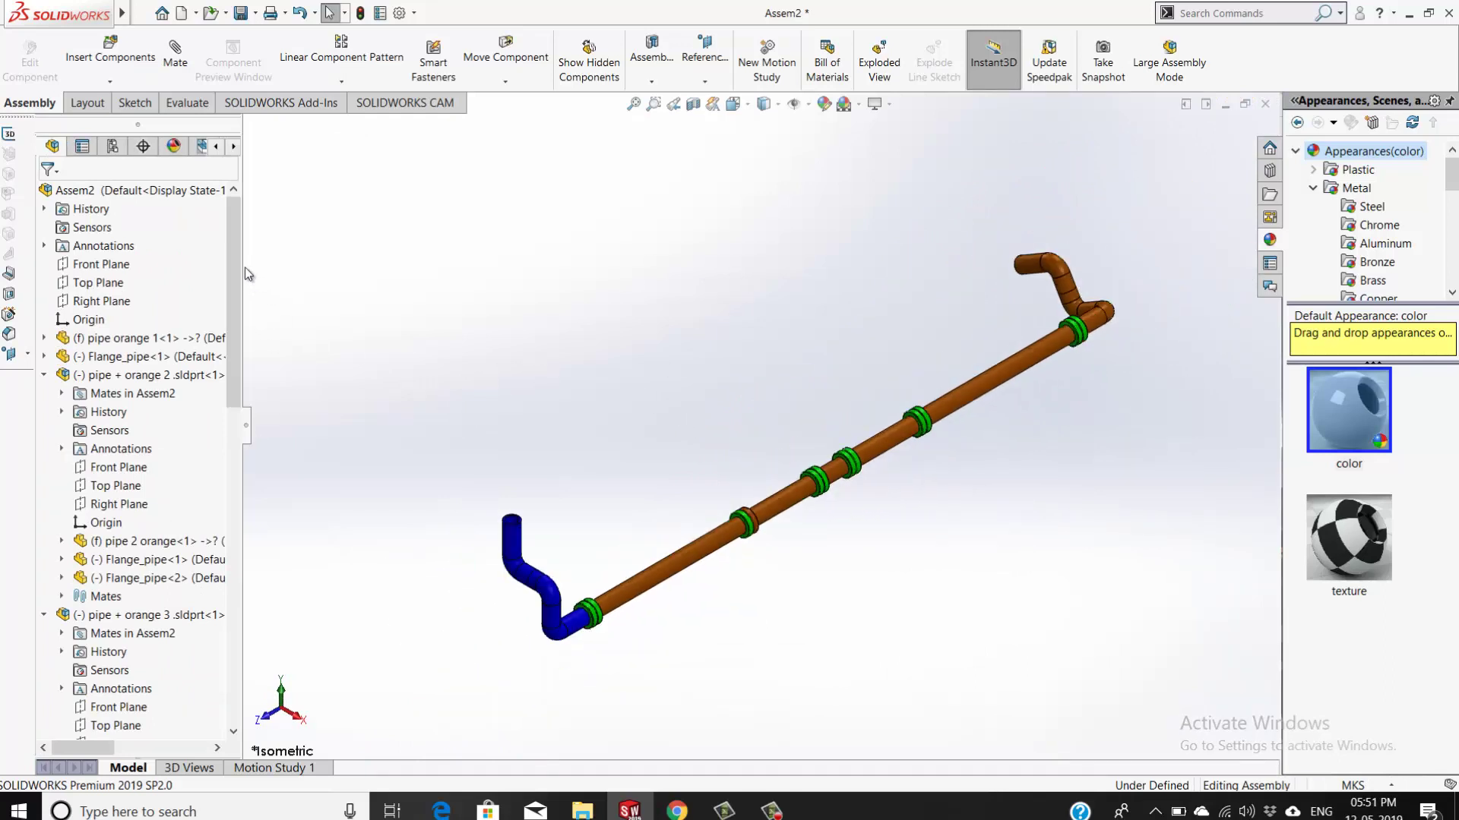
pyautogui.scroll(-1, 684, 455)
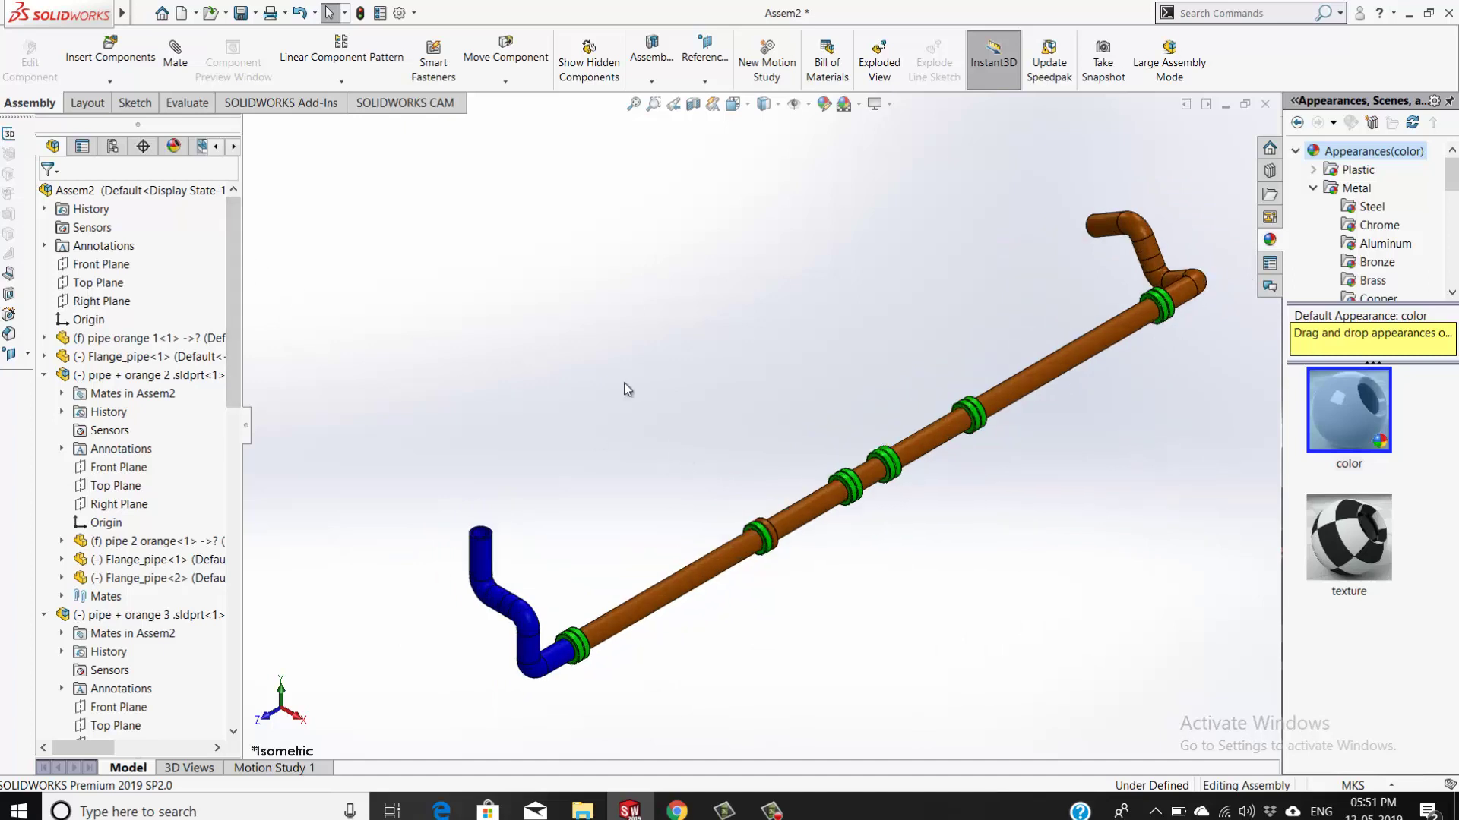
# Remove all appearances from Assem2 and apply a single magenta colour to the whole assembly
pyautogui.click(90, 192)
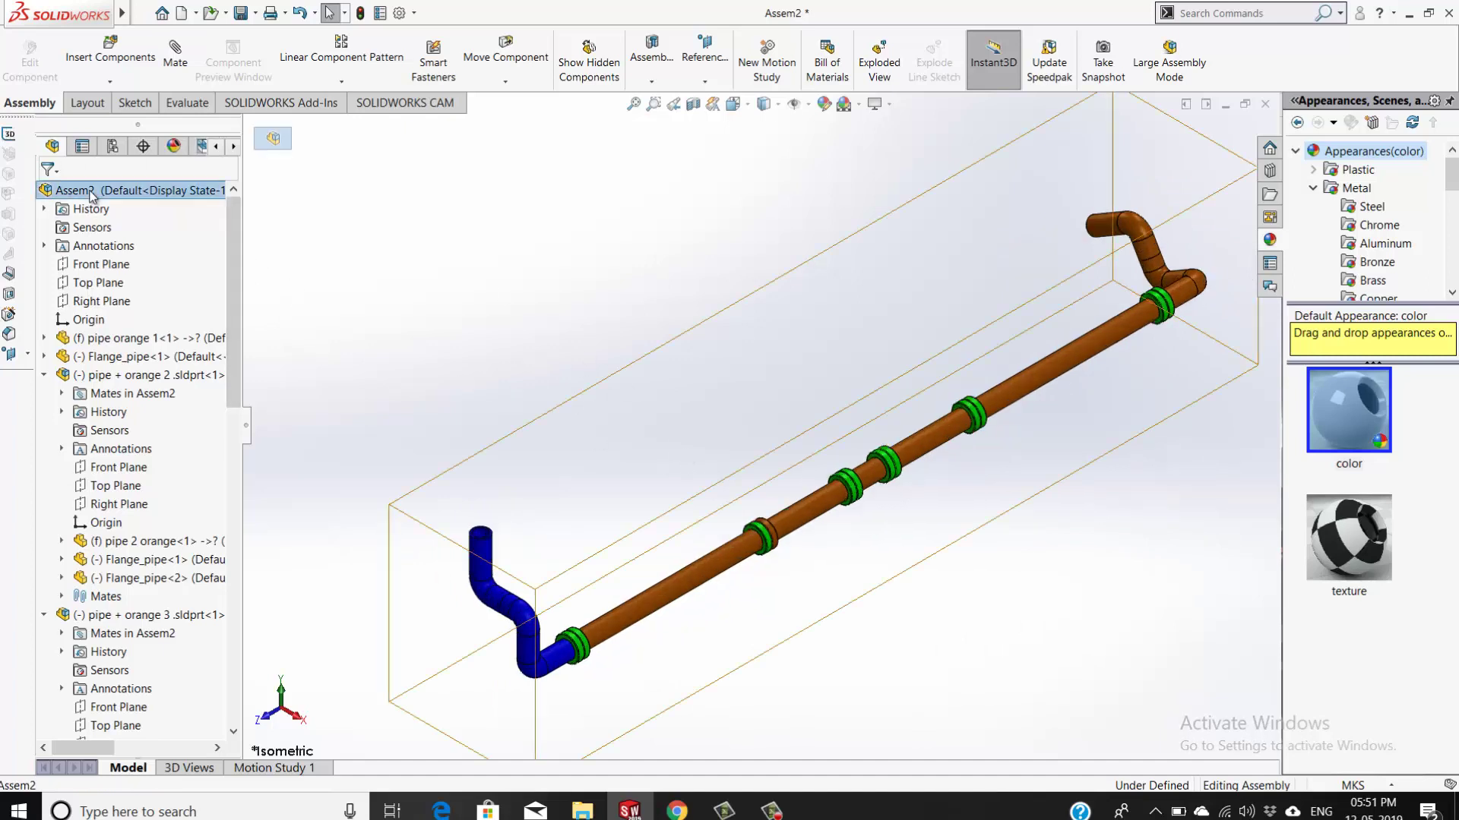
pyautogui.rightClick(91, 195)
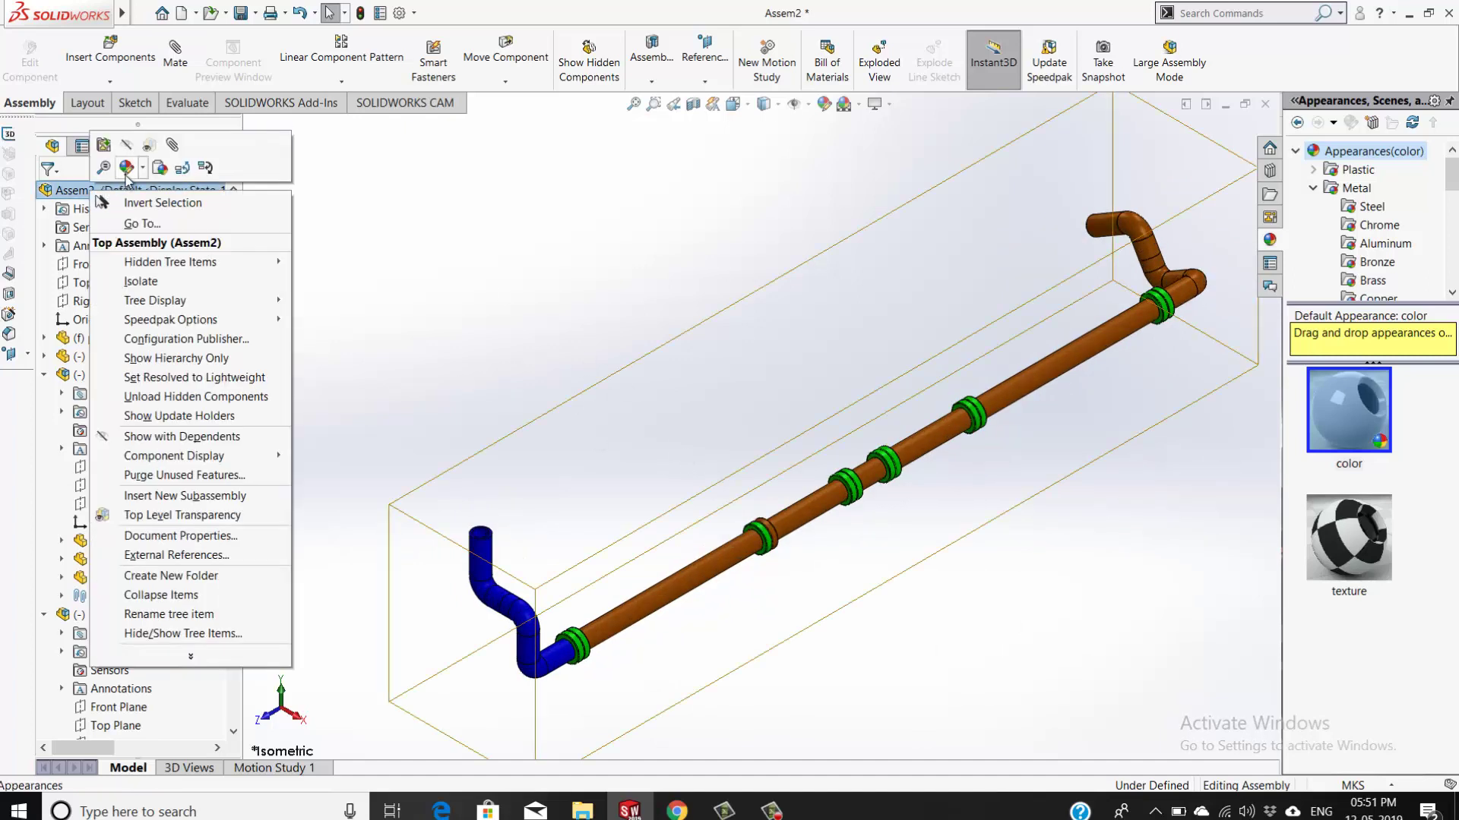
pyautogui.click(140, 170)
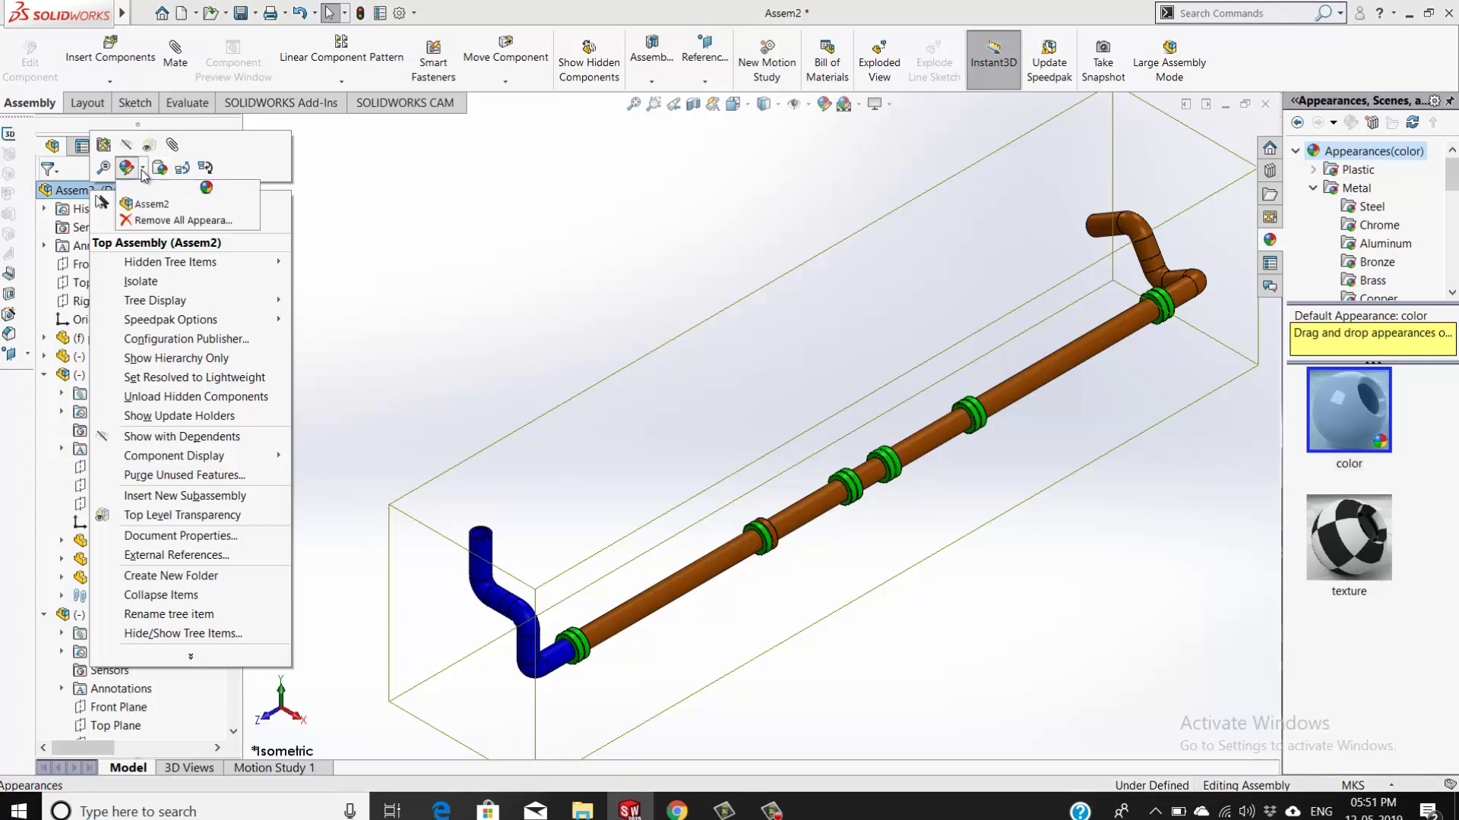
pyautogui.click(157, 218)
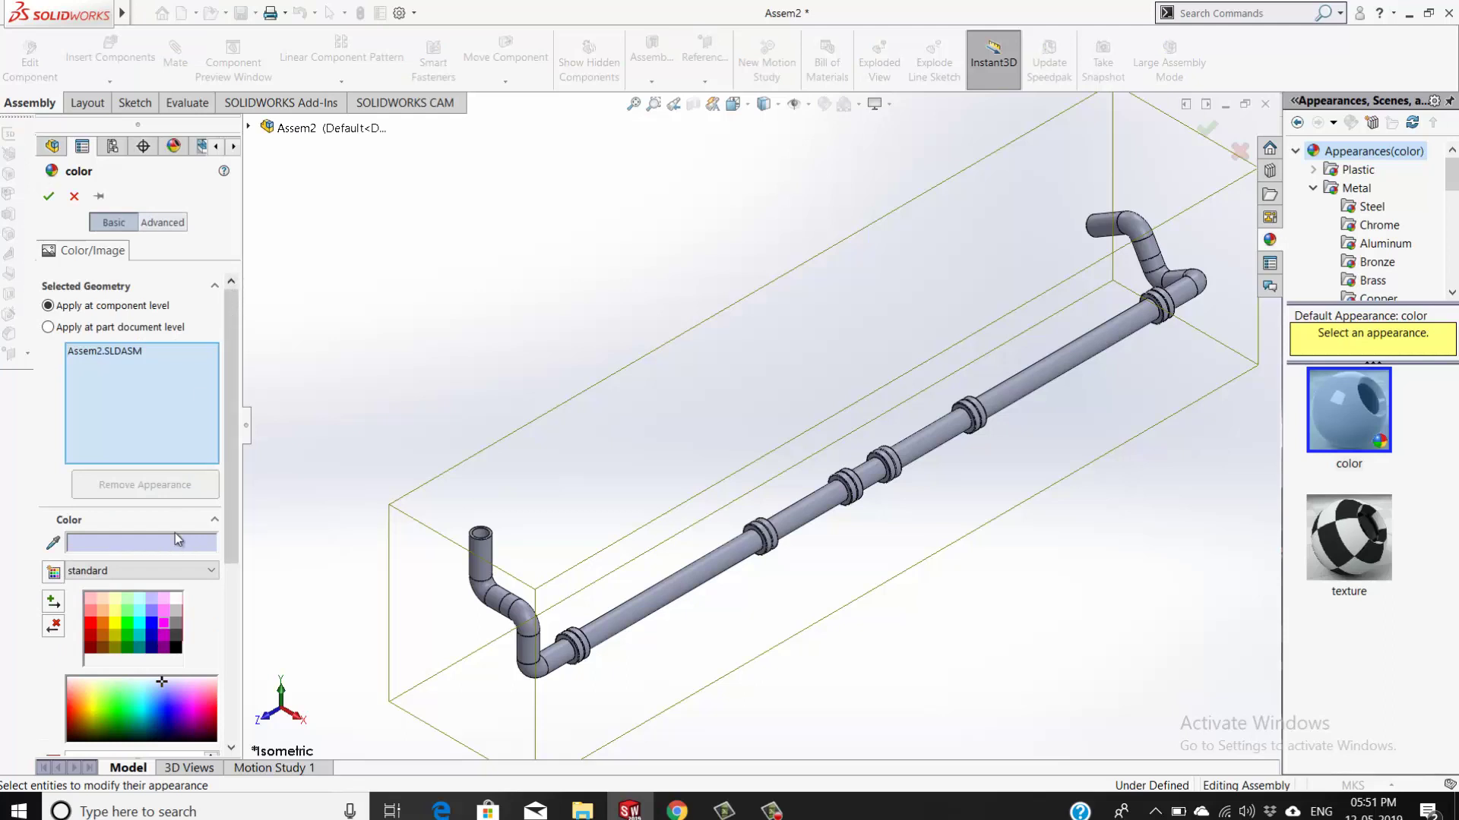
pyautogui.click(163, 634)
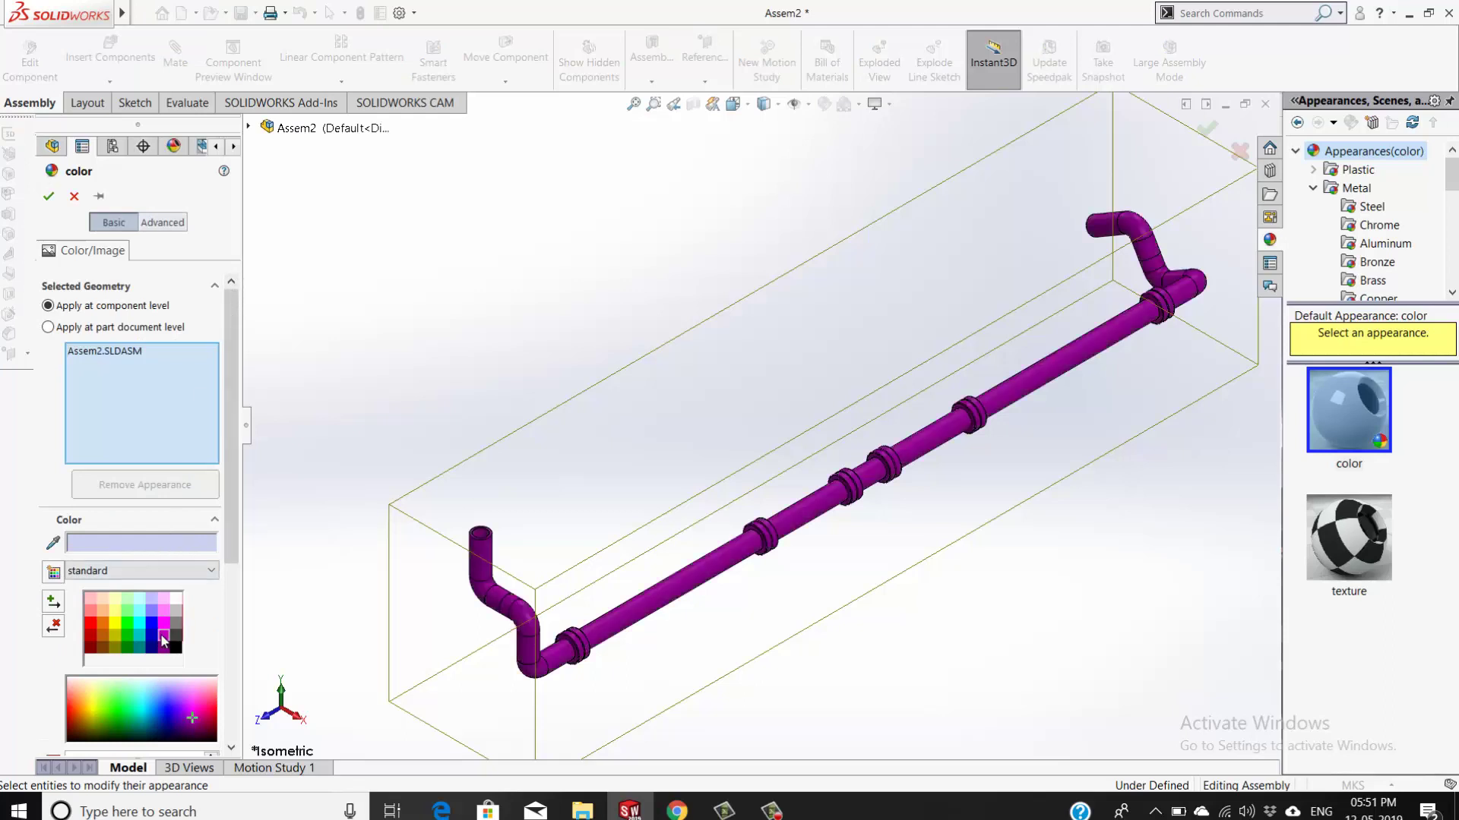
pyautogui.click(49, 197)
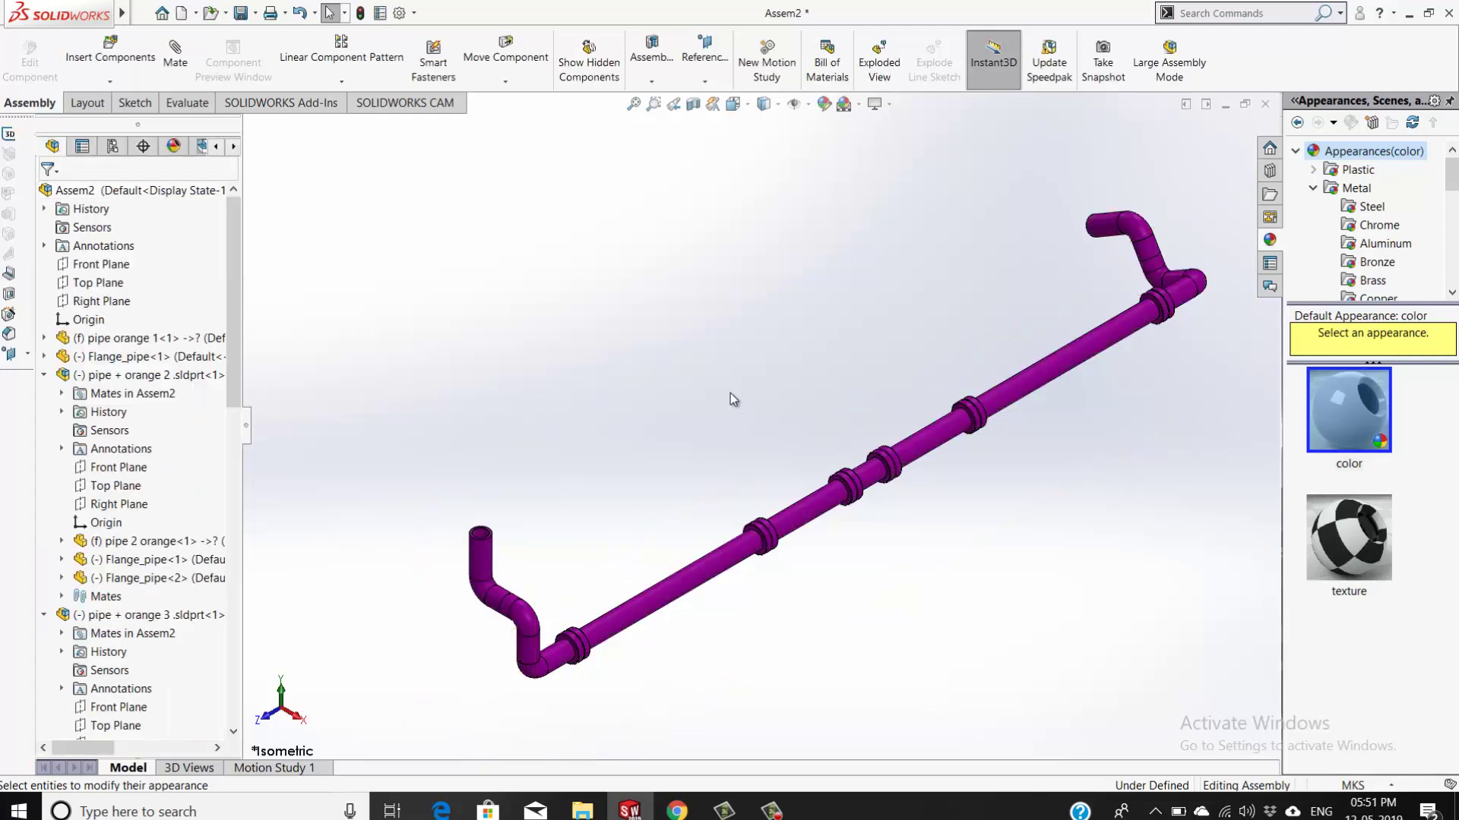
pyautogui.press('f')
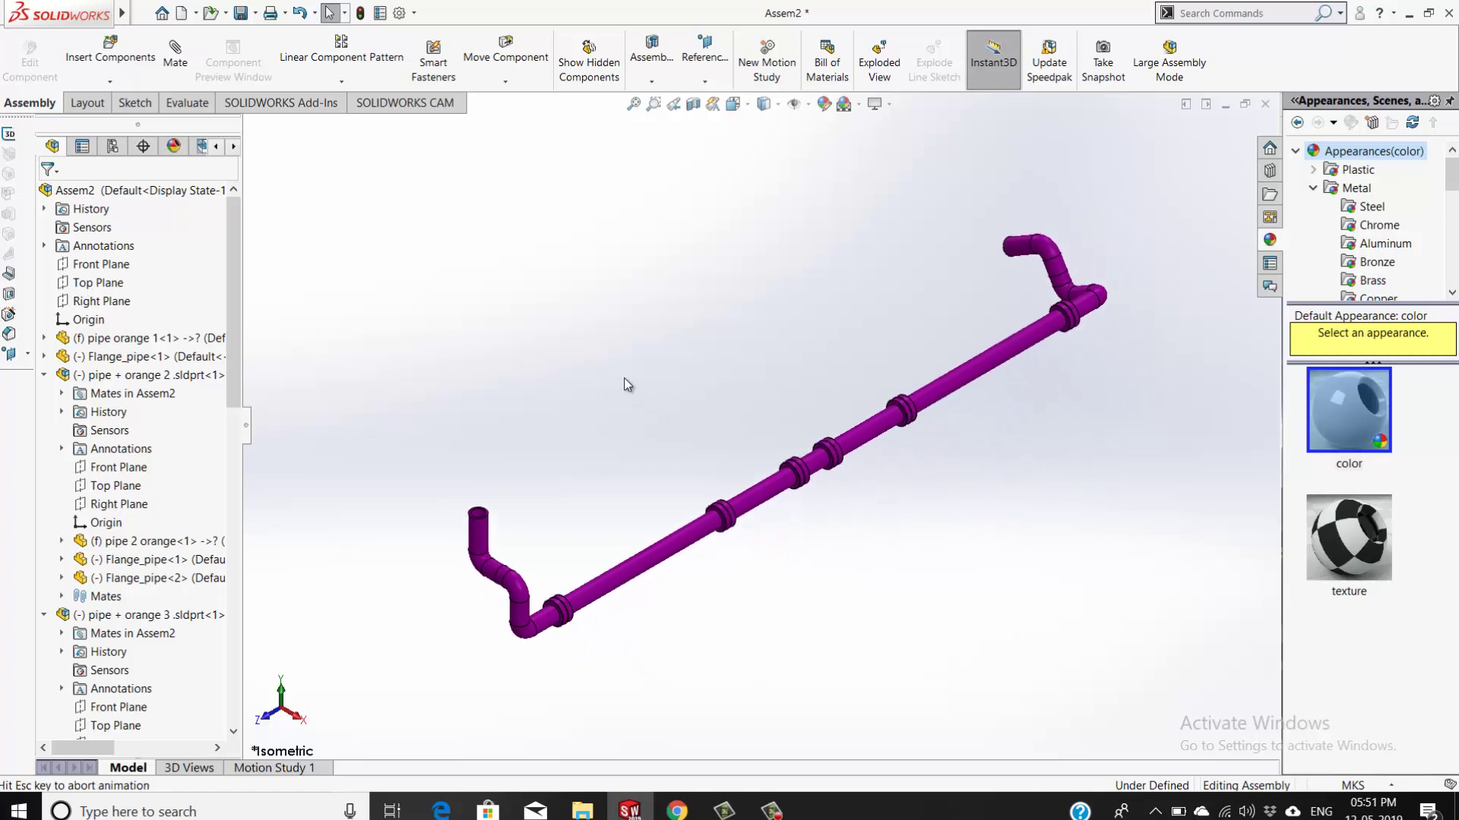
pyautogui.moveTo(897, 360); pyautogui.dragTo(731, 369, button='middle')
pyautogui.scroll(-2, 651, 481)
pyautogui.keyDown('ctrl'); pyautogui.moveTo(651, 481); pyautogui.dragTo(576, 459, button='middle'); pyautogui.keyUp('ctrl')
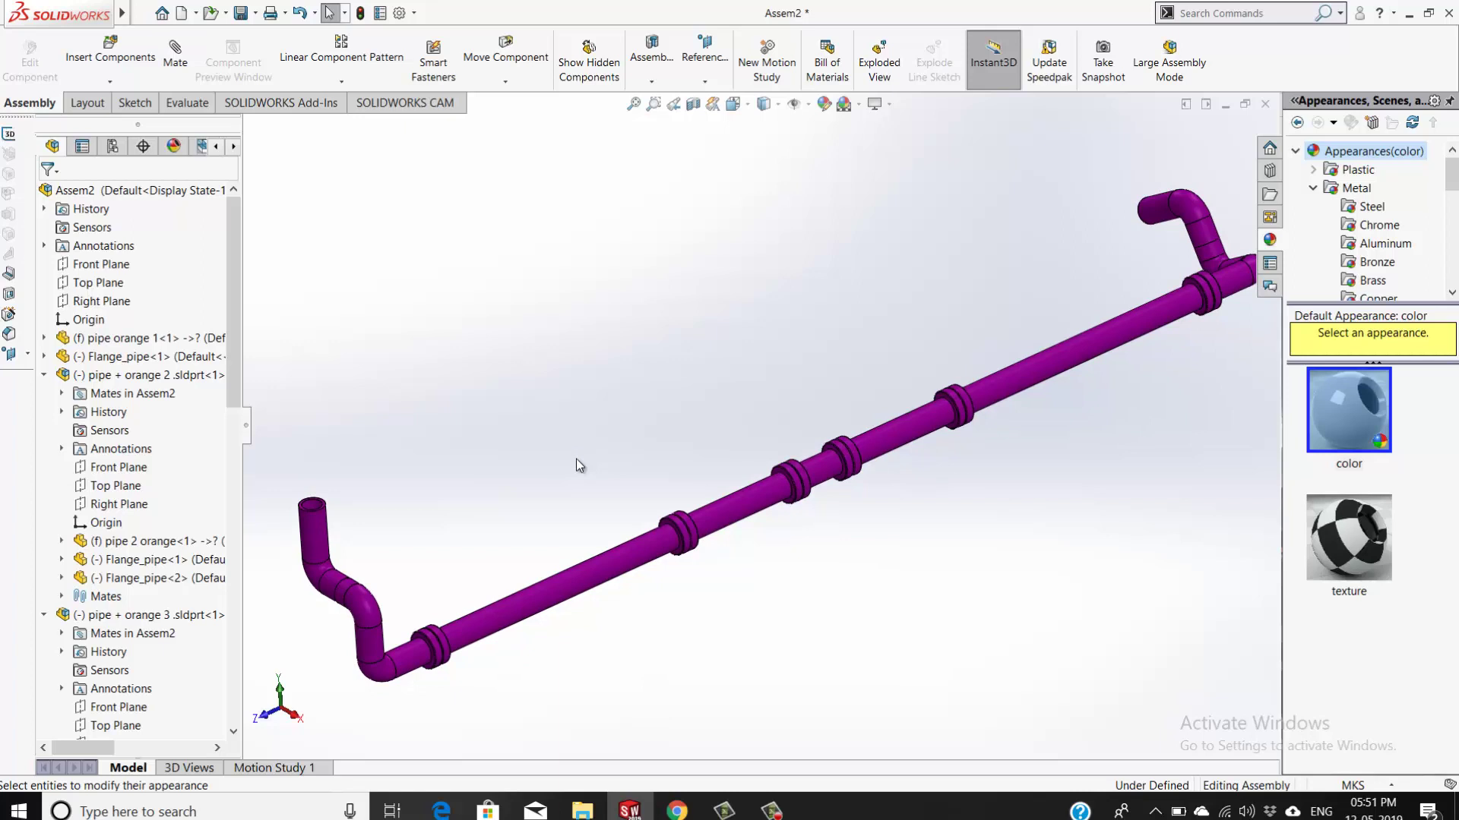